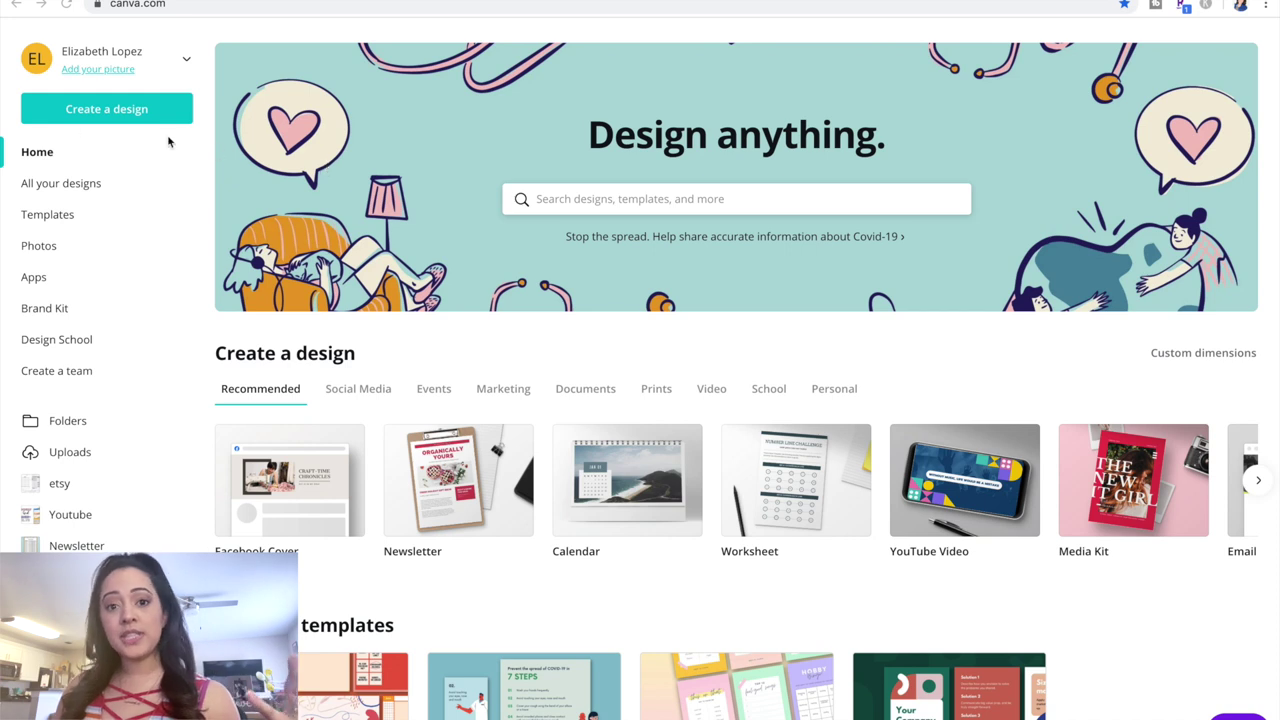
# Create a new blank Worksheet design.
pyautogui.click(122, 112)
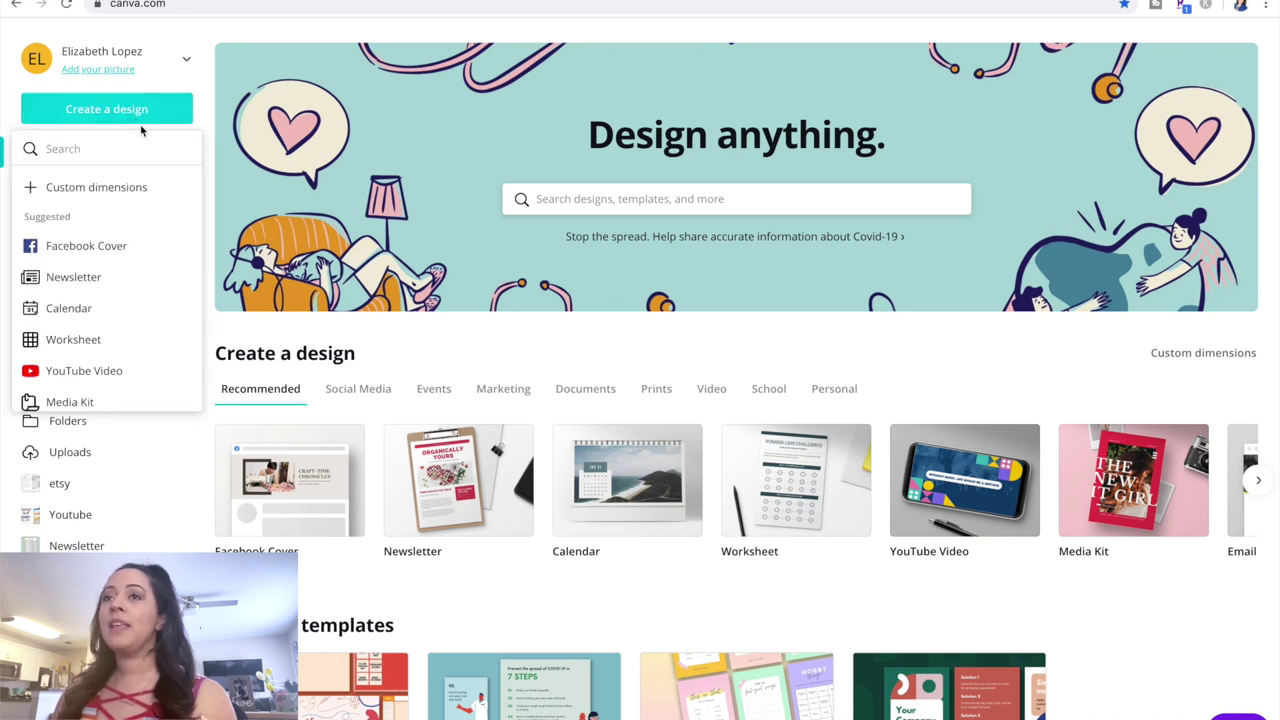
pyautogui.click(114, 340)
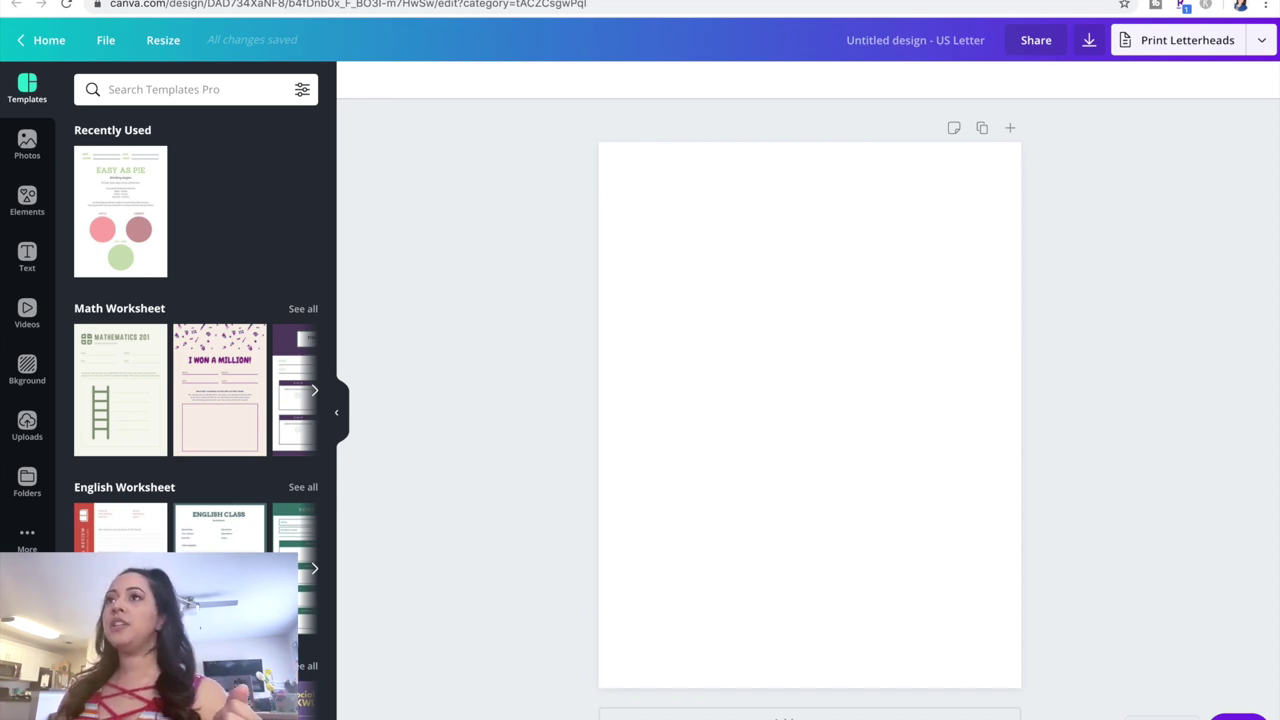
# Switch to the Google Images results for "envelope template" and save The Spruce Crafts envelope template to the Desktop as a JPEG image.
pyautogui.hotkey('ctrl', 'Tab')
pyautogui.scroll(5, 628, 175)
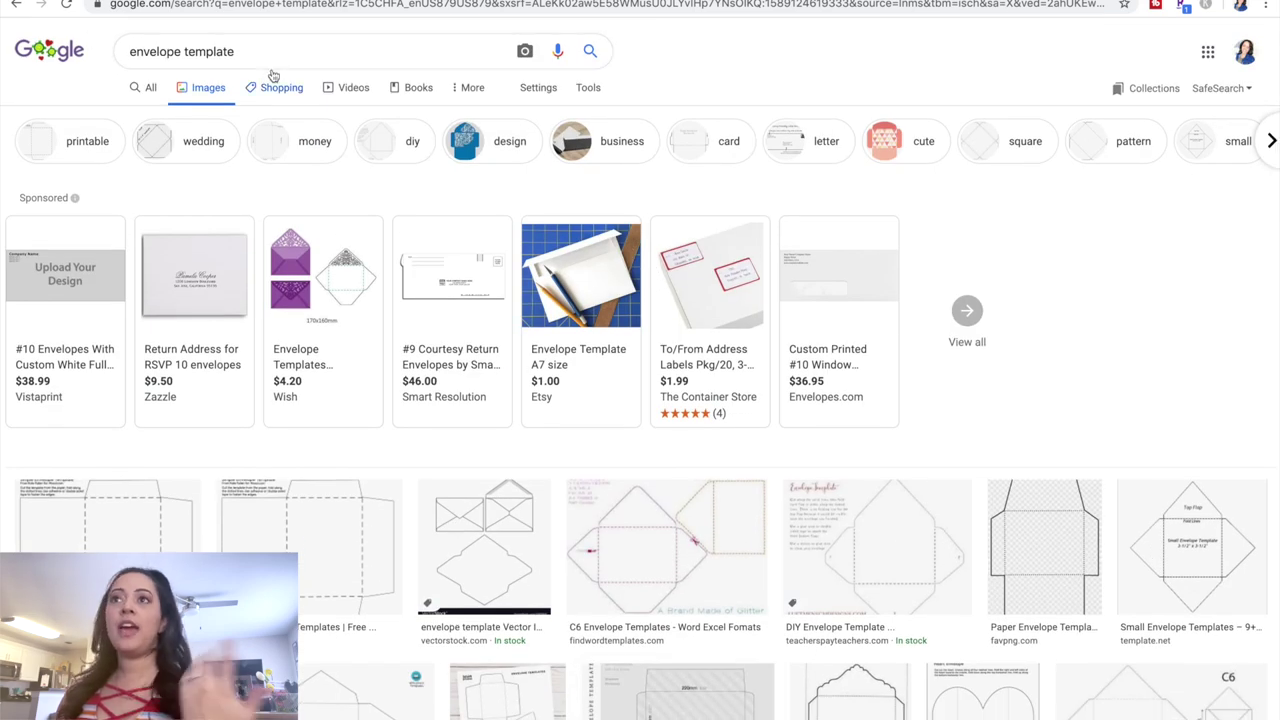
pyautogui.scroll(-5, 483, 488)
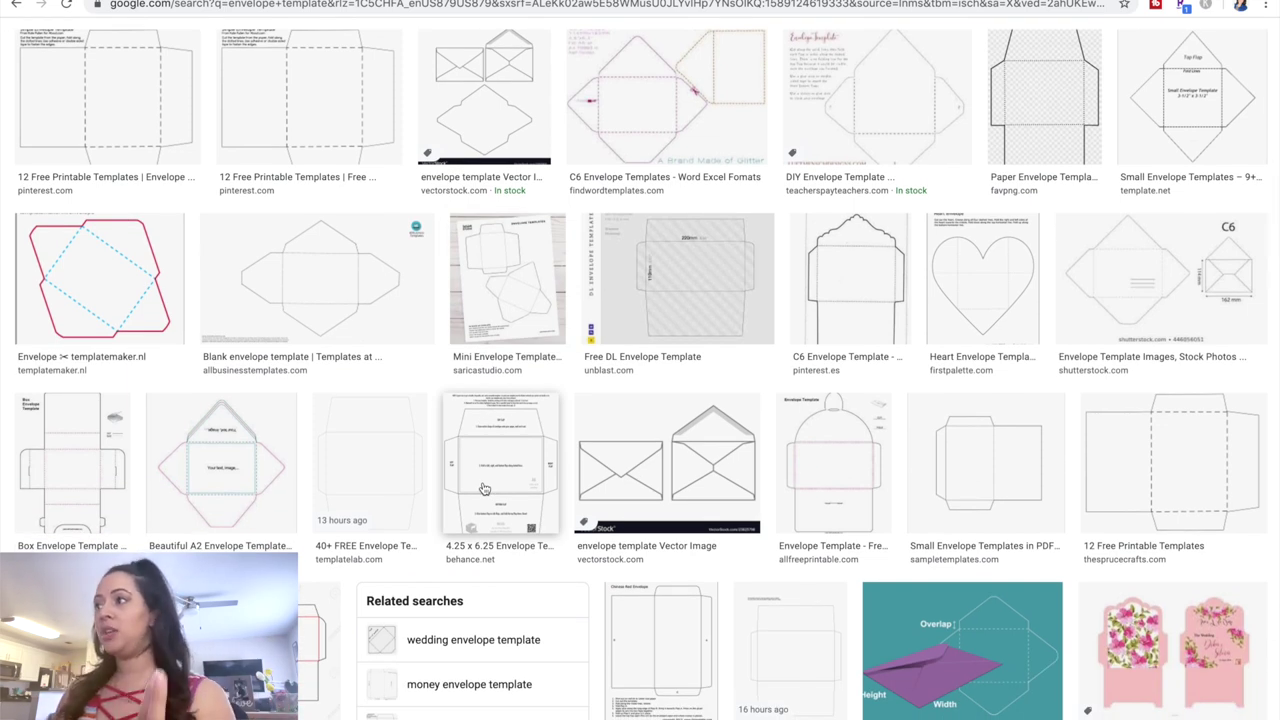
pyautogui.click(1146, 481)
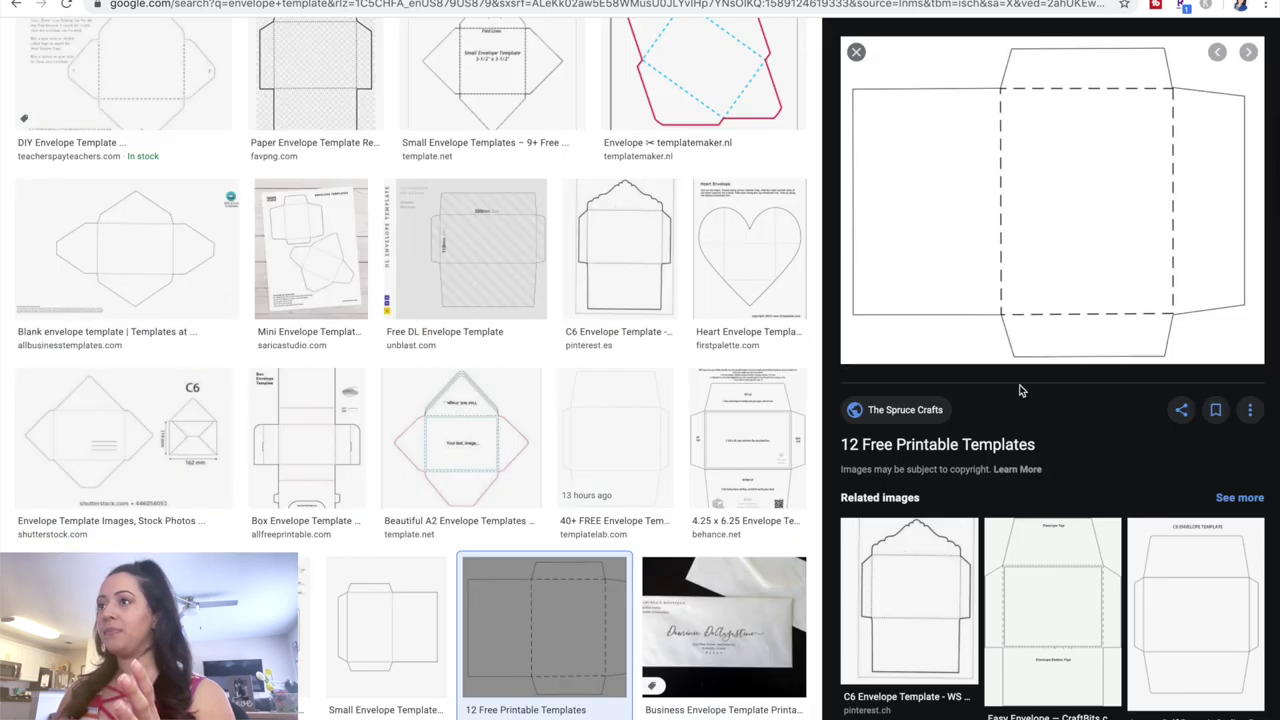
pyautogui.rightClick(1030, 211)
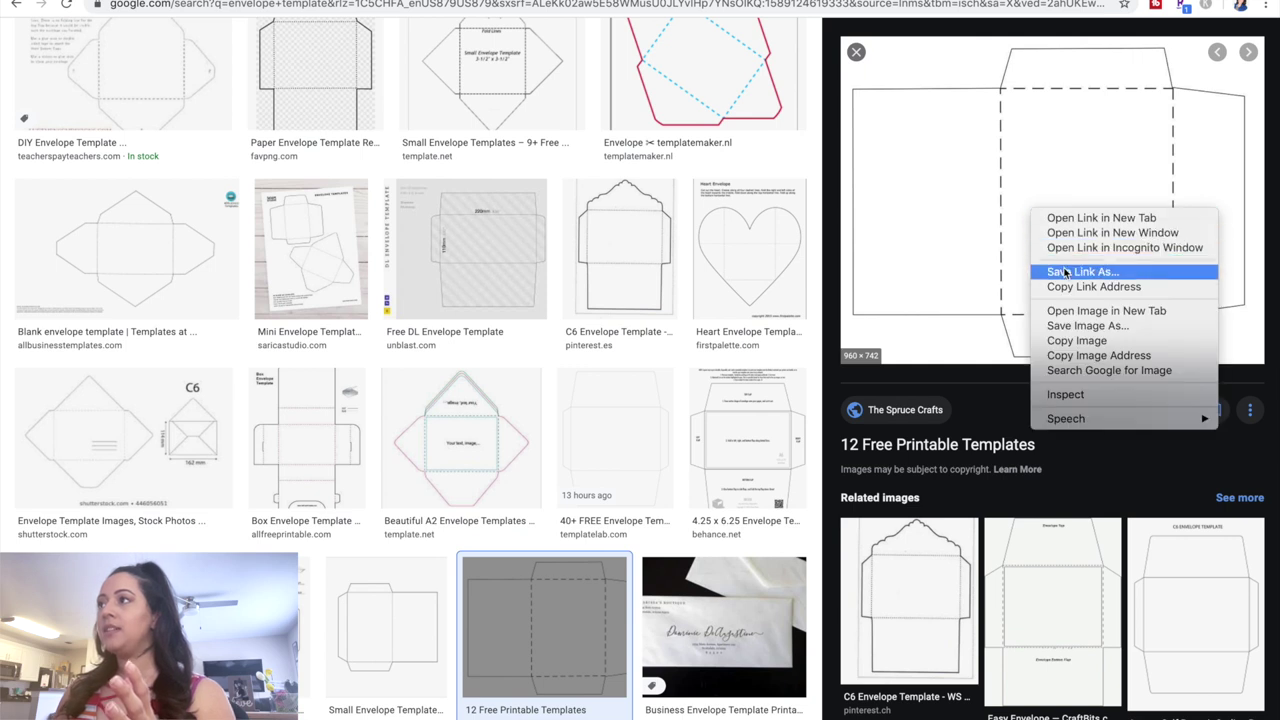
pyautogui.click(1080, 326)
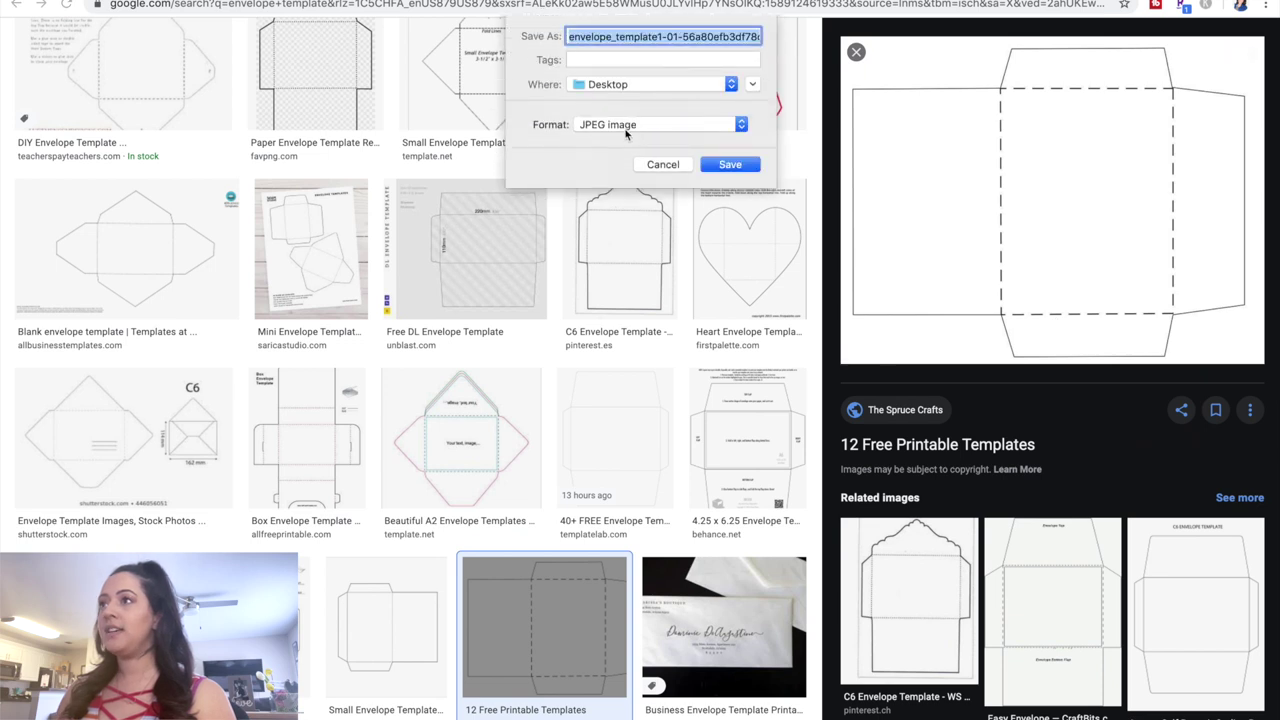
pyautogui.click(730, 165)
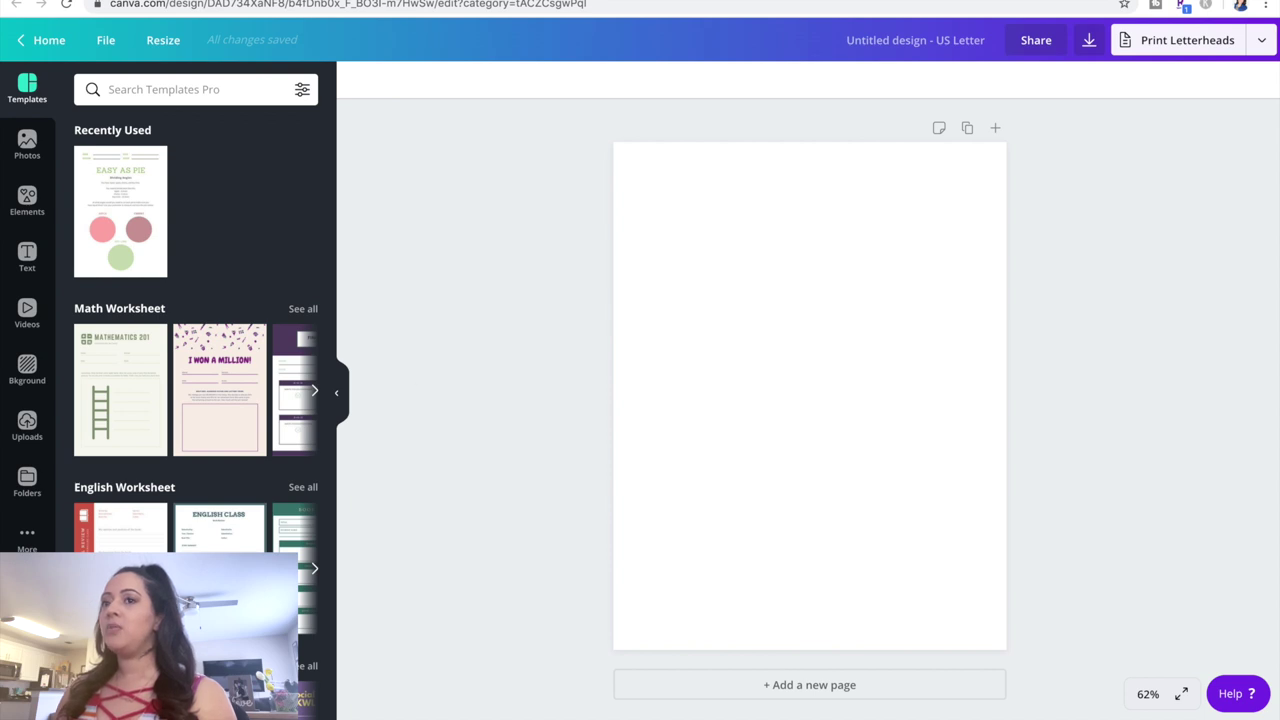
# In Canva, place the uploaded envelope template image on the blank page.
pyautogui.click(27, 425)
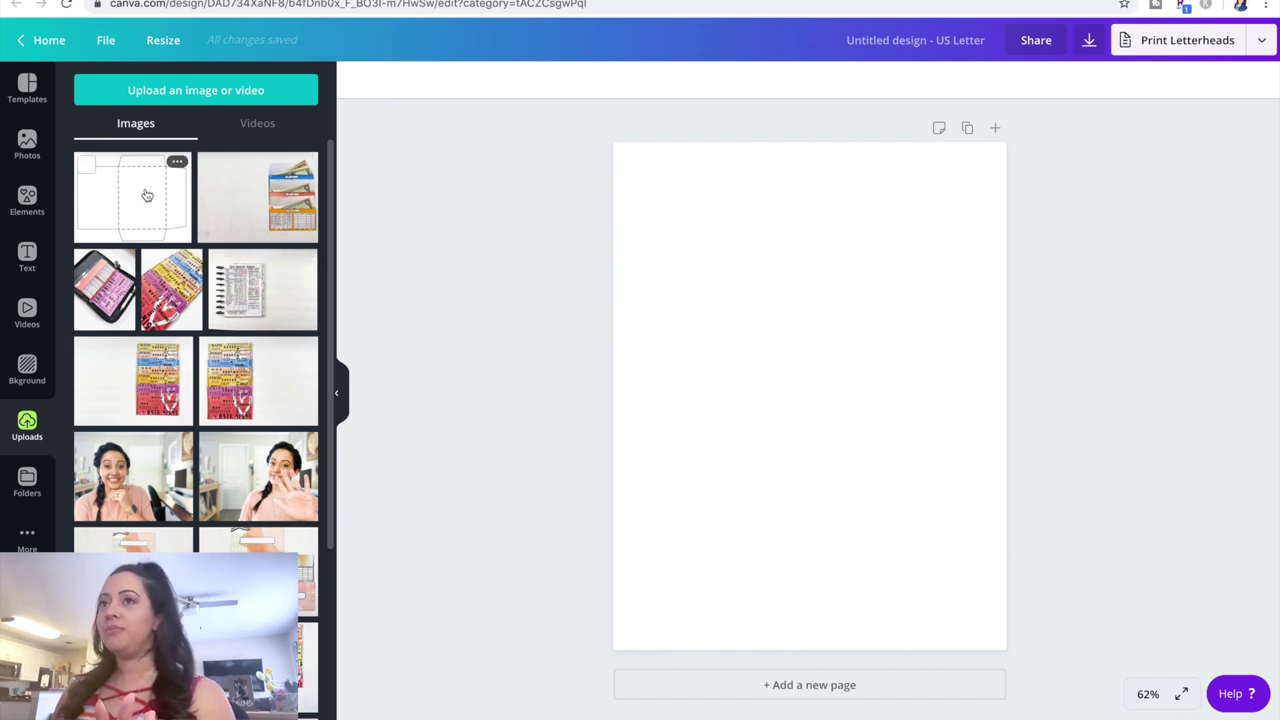
pyautogui.click(147, 195)
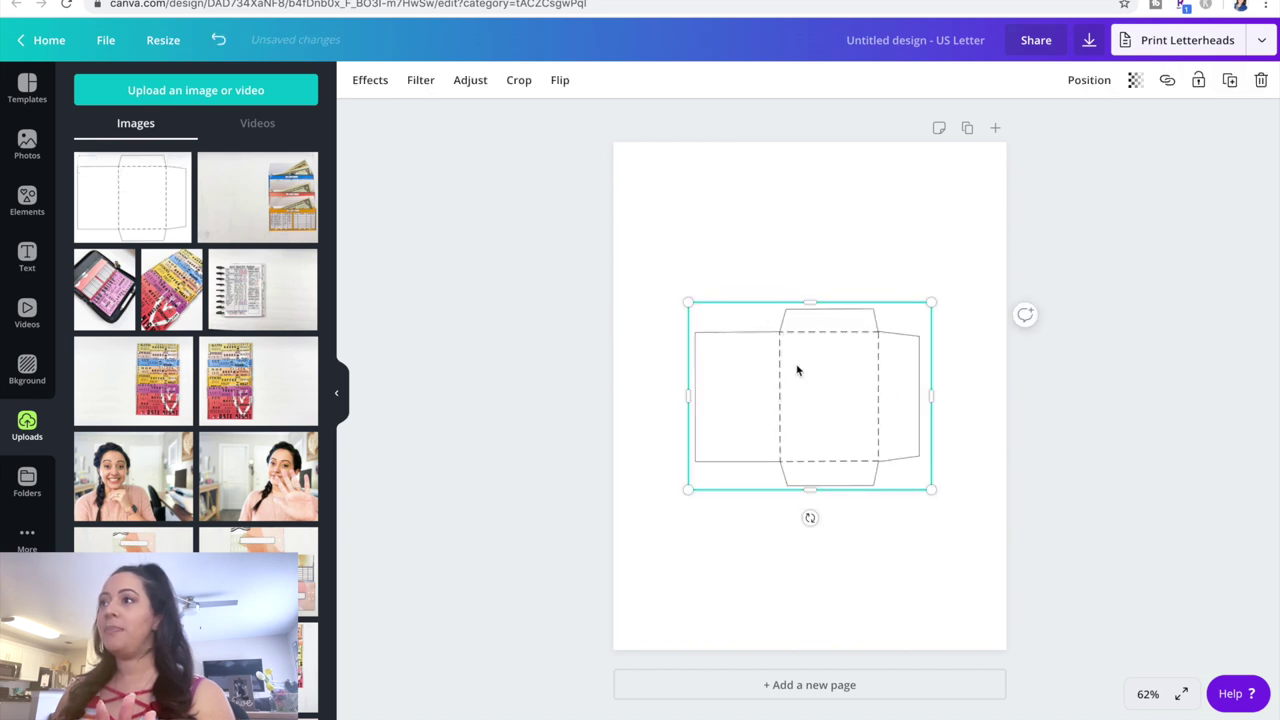
pyautogui.click(336, 392)
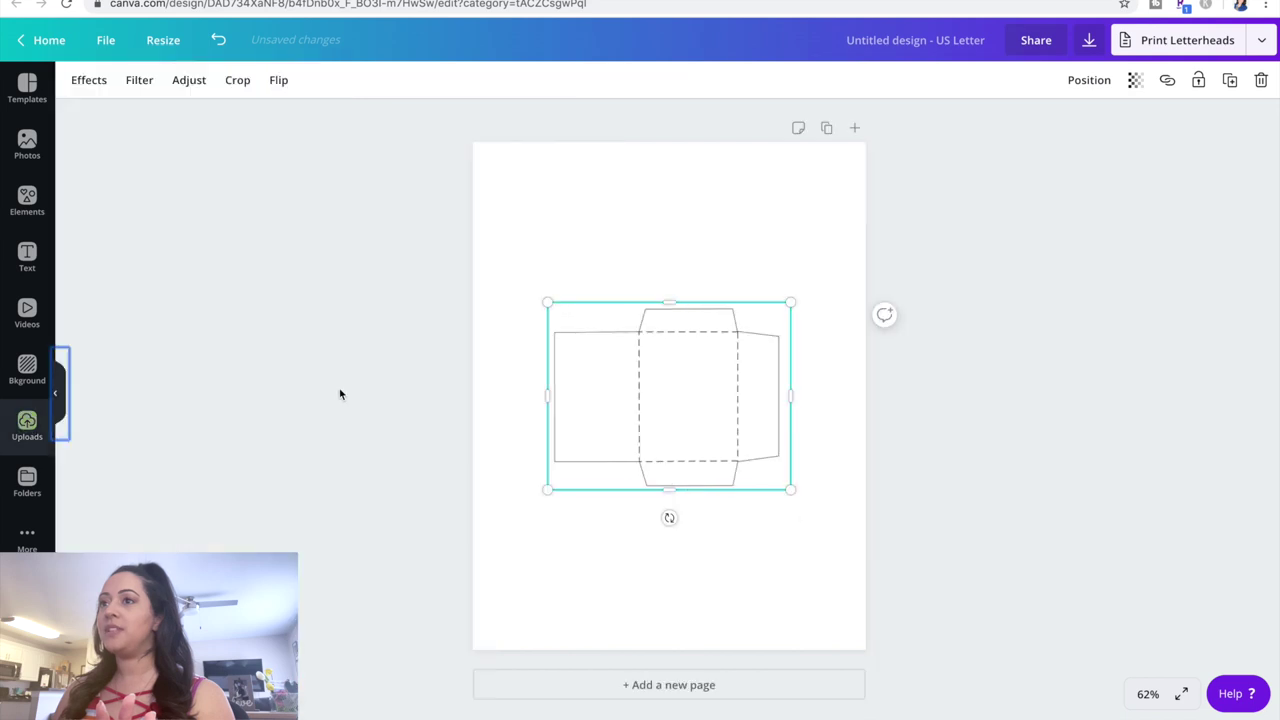
# Rotate the envelope template image a quarter turn so its large flap points up.
pyautogui.click(1150, 693)
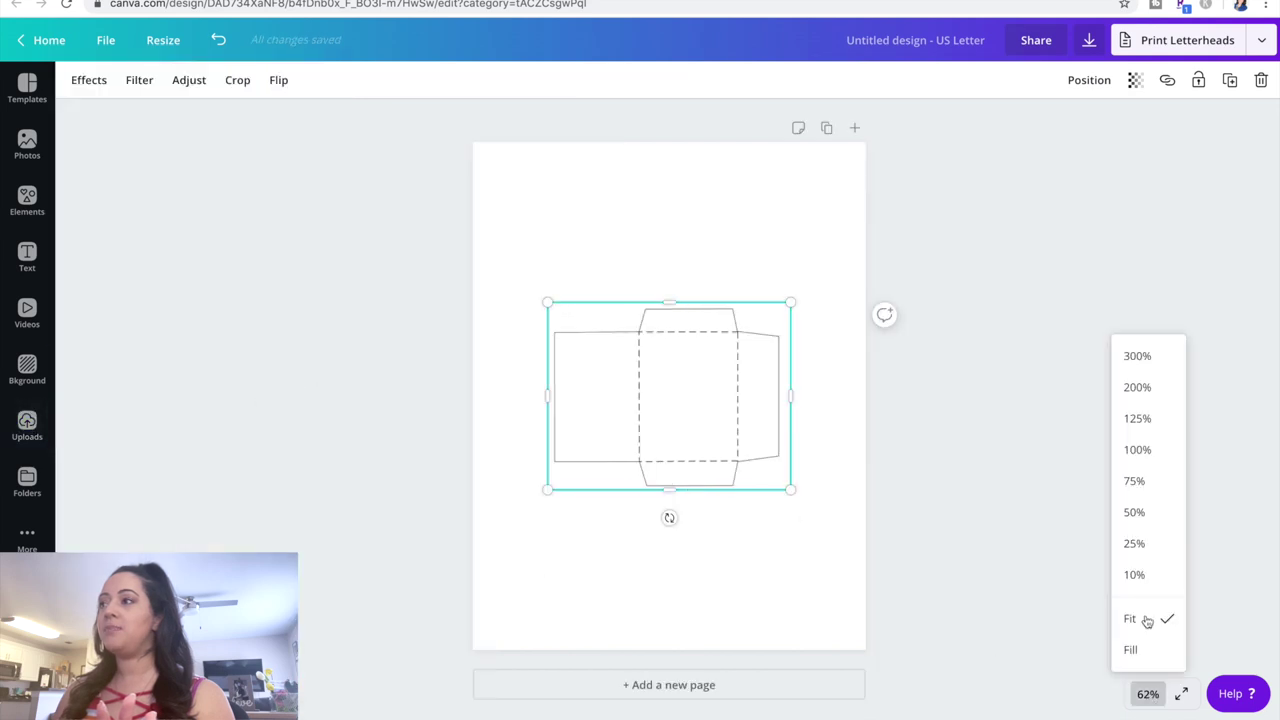
pyautogui.click(1157, 480)
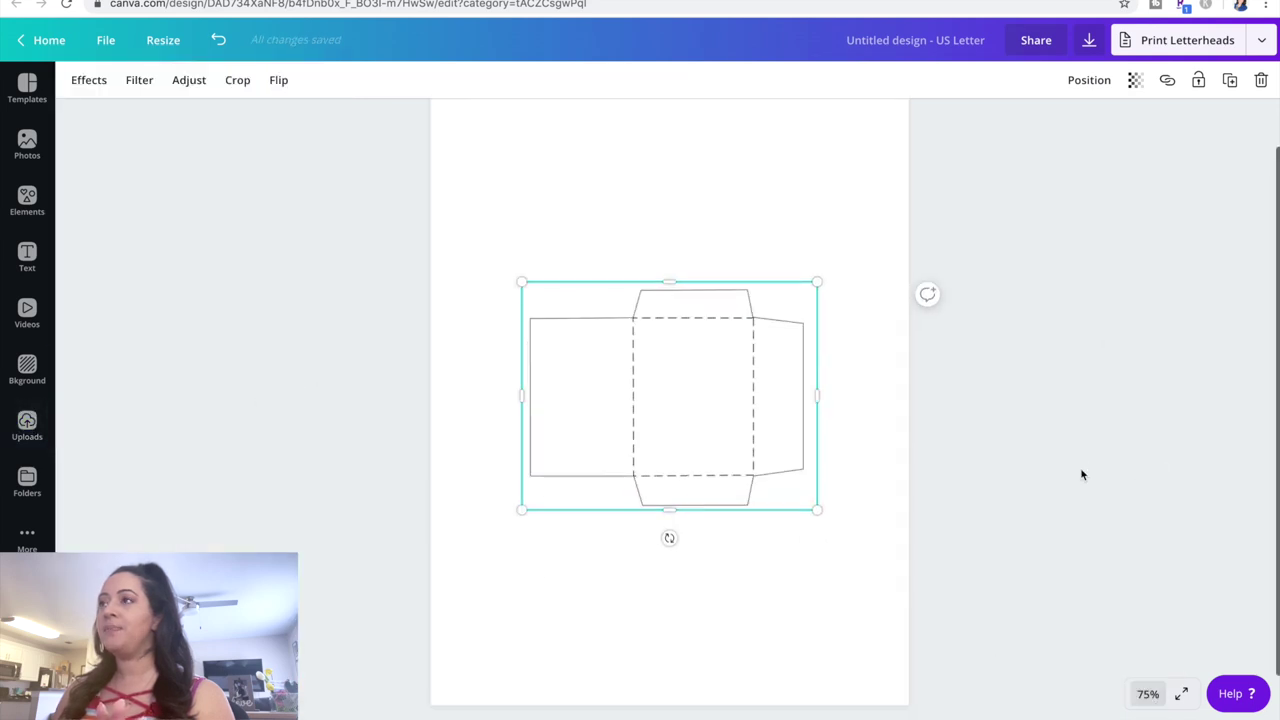
pyautogui.scroll(1, 1081, 474)
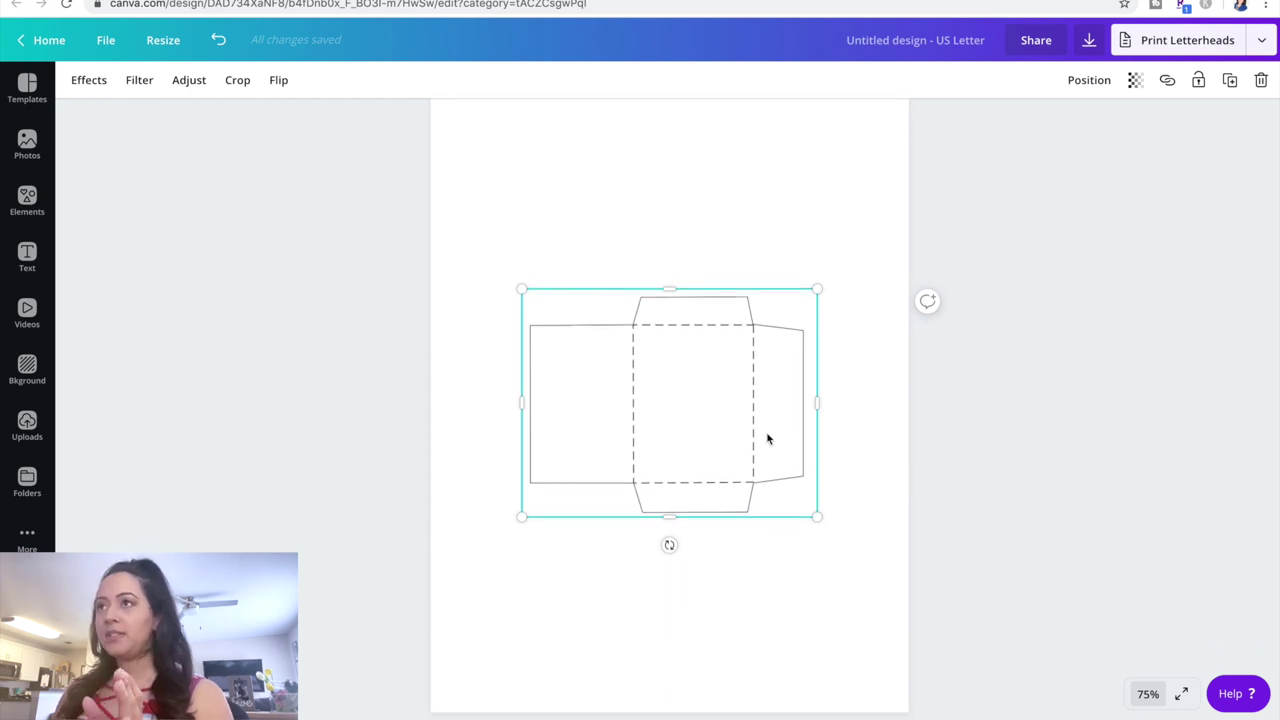
pyautogui.moveTo(667, 544); pyautogui.dragTo(517, 402)
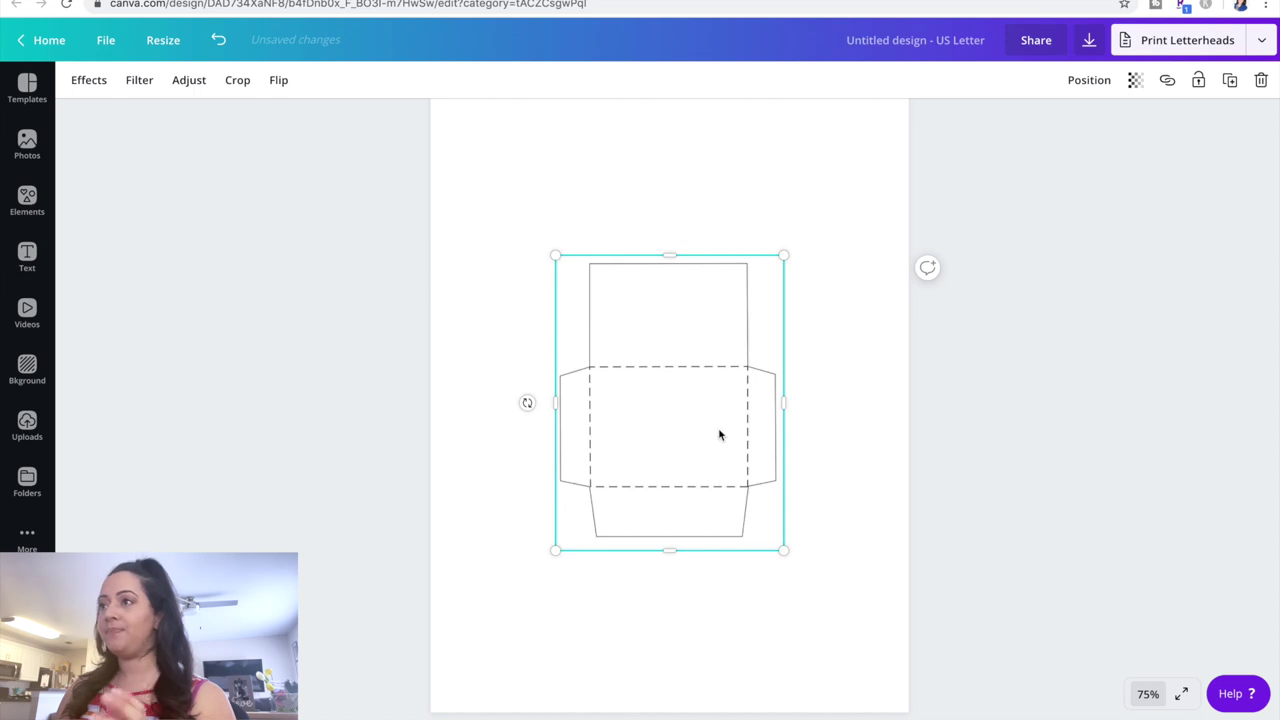
# Enlarge the envelope template image from its corners until it fills the whole US Letter page.
pyautogui.scroll(1, 551, 258)
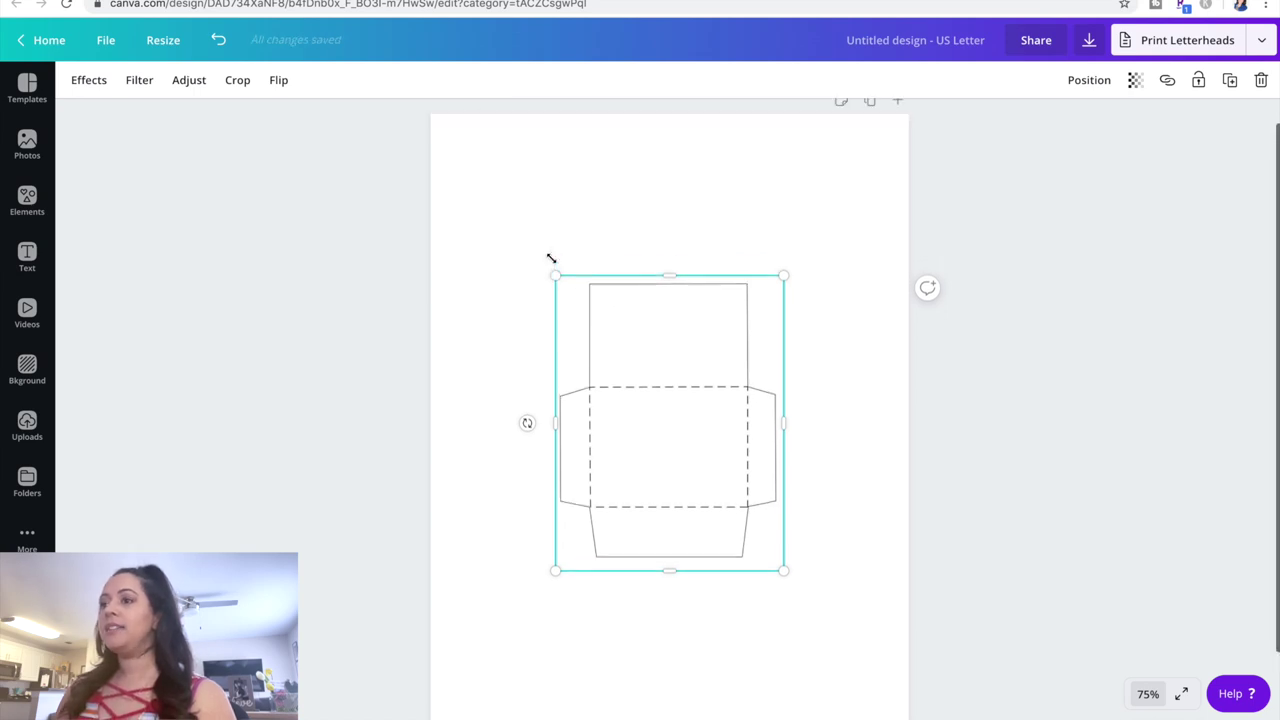
pyautogui.moveTo(550, 259); pyautogui.dragTo(383, 142)
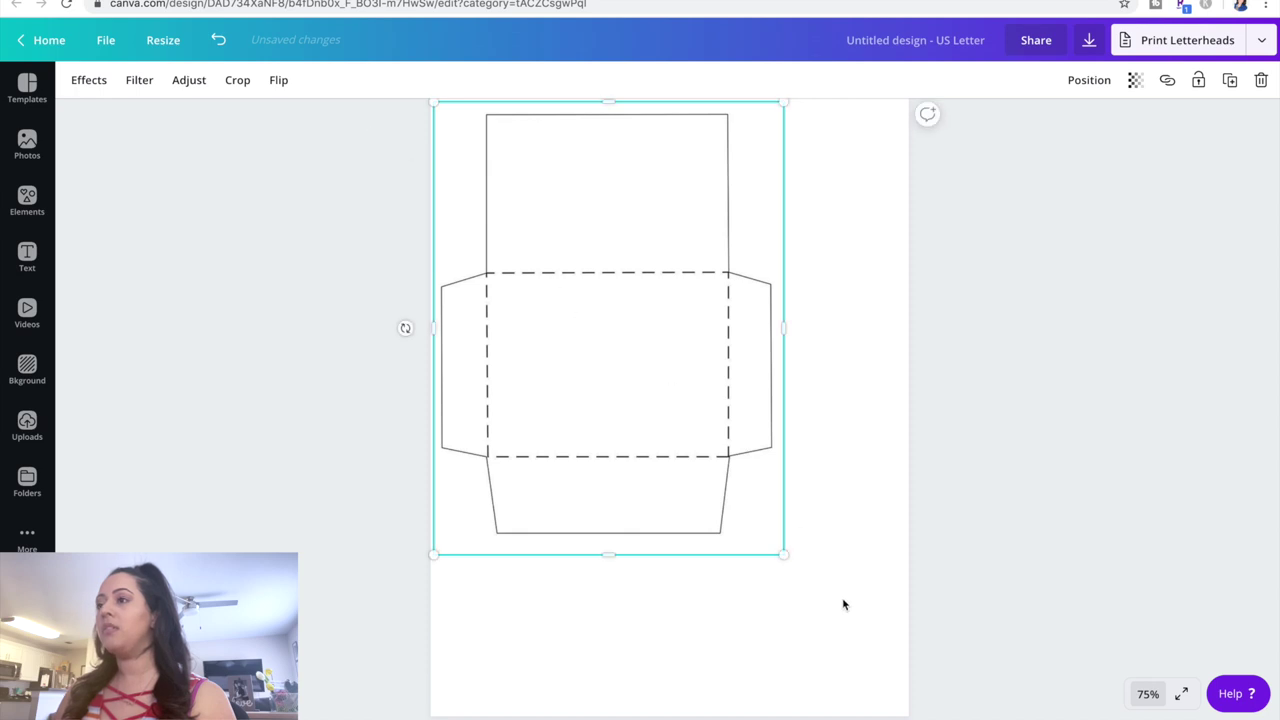
pyautogui.click(1147, 693)
pyautogui.click(1136, 622)
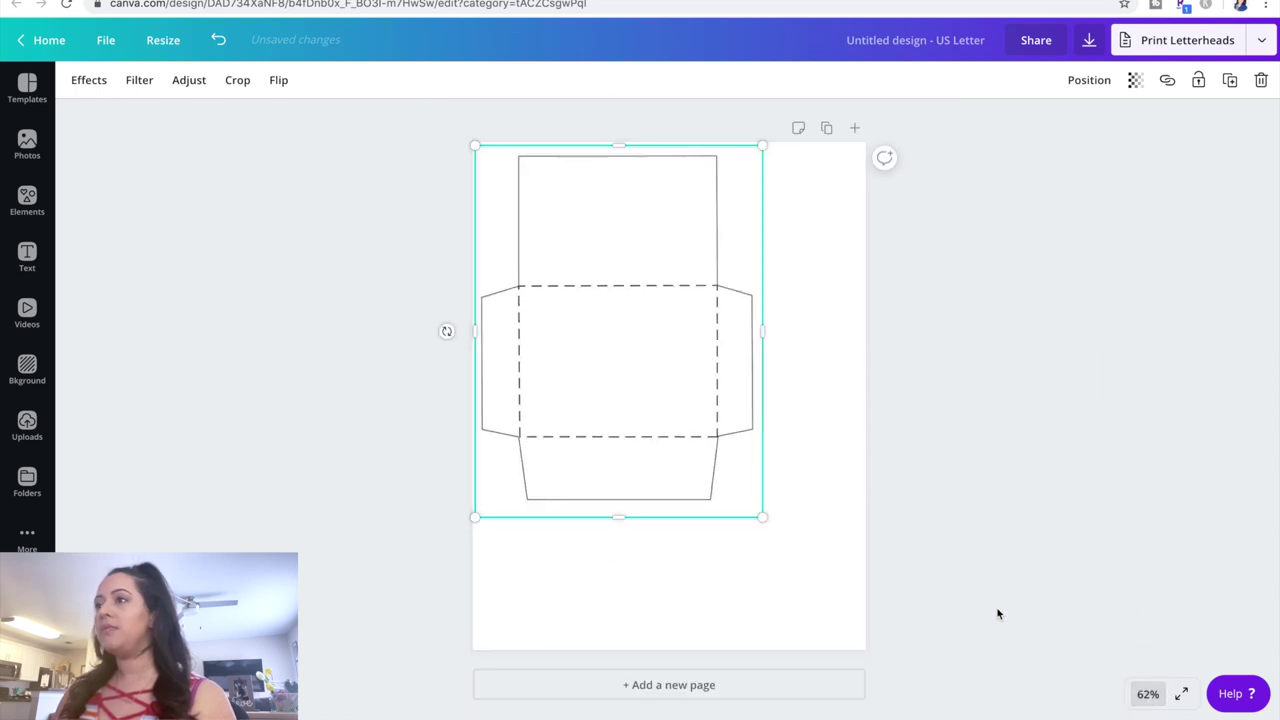
pyautogui.moveTo(761, 516); pyautogui.dragTo(858, 643)
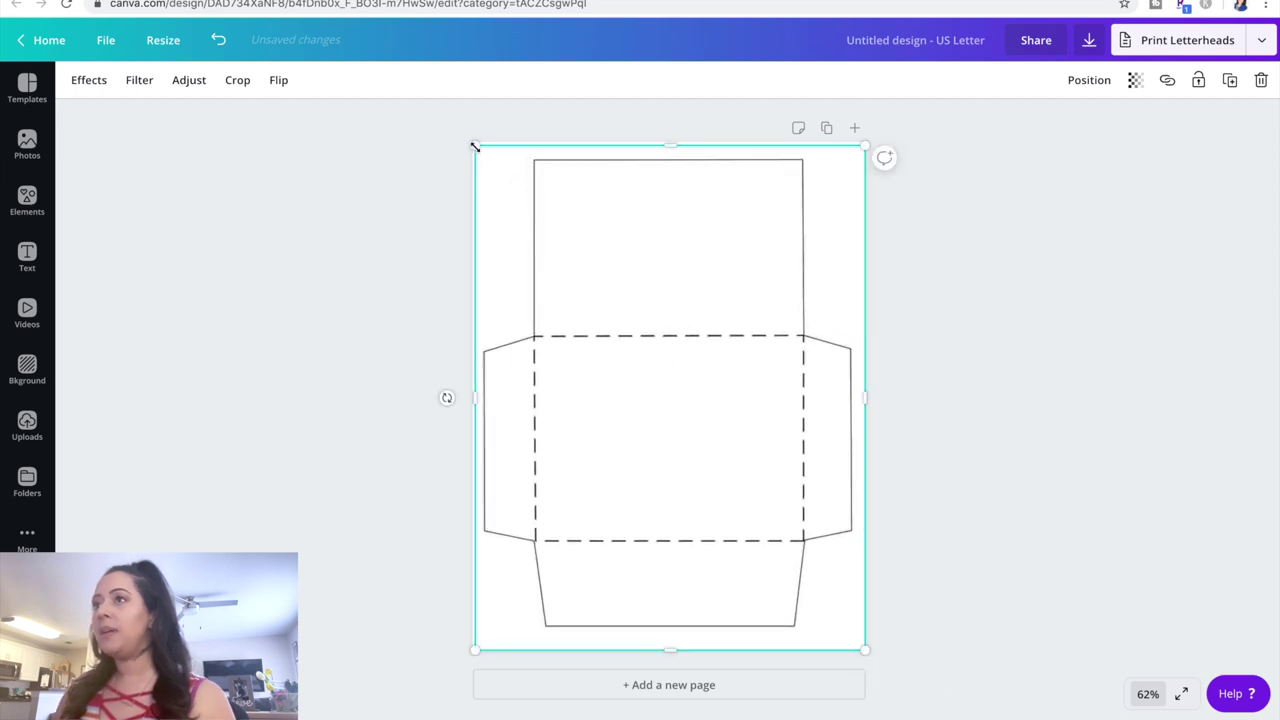
pyautogui.moveTo(475, 145); pyautogui.dragTo(472, 140)
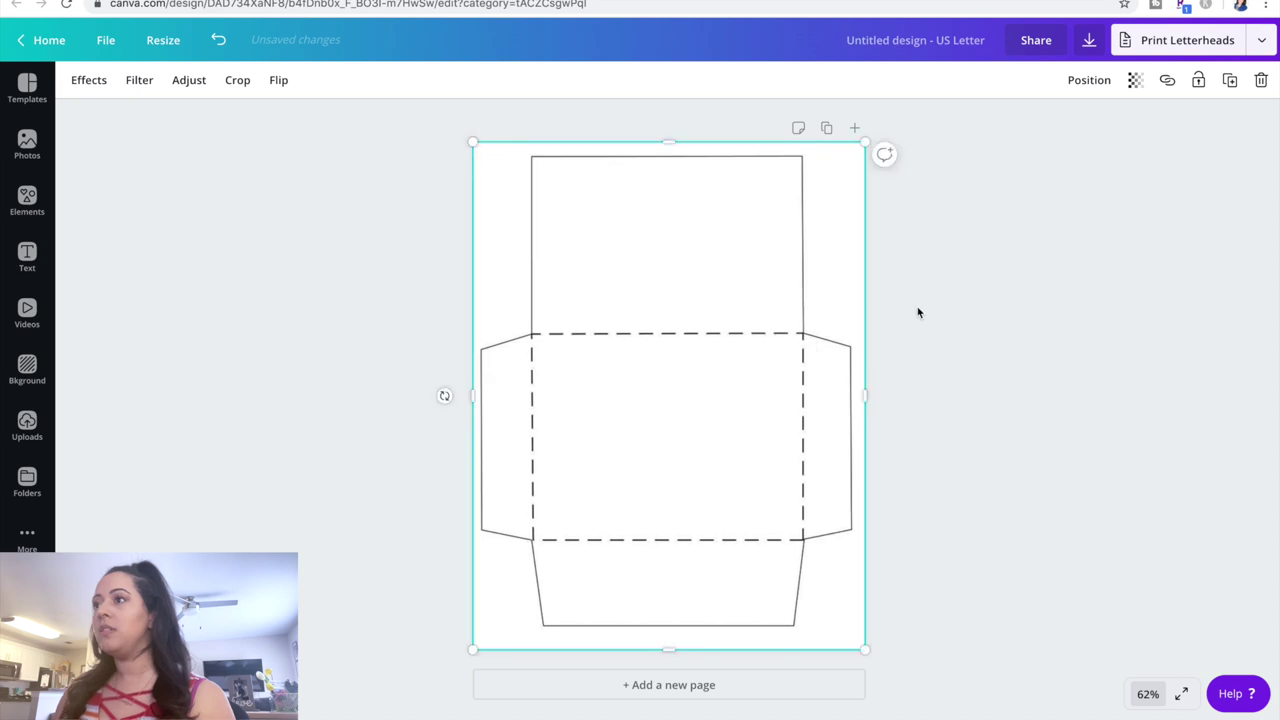
pyautogui.click(937, 315)
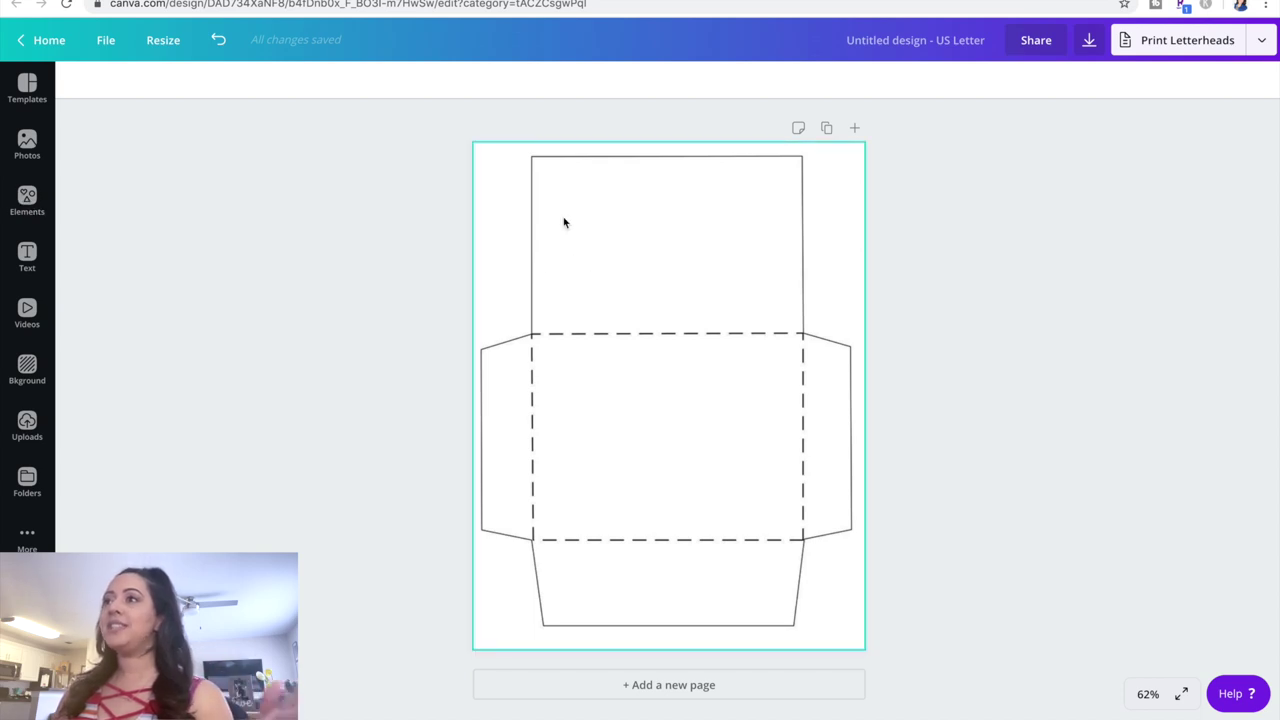
# Search the elements for "line" and add the plain solid straight line to the page.
pyautogui.click(30, 200)
pyautogui.click(161, 90)
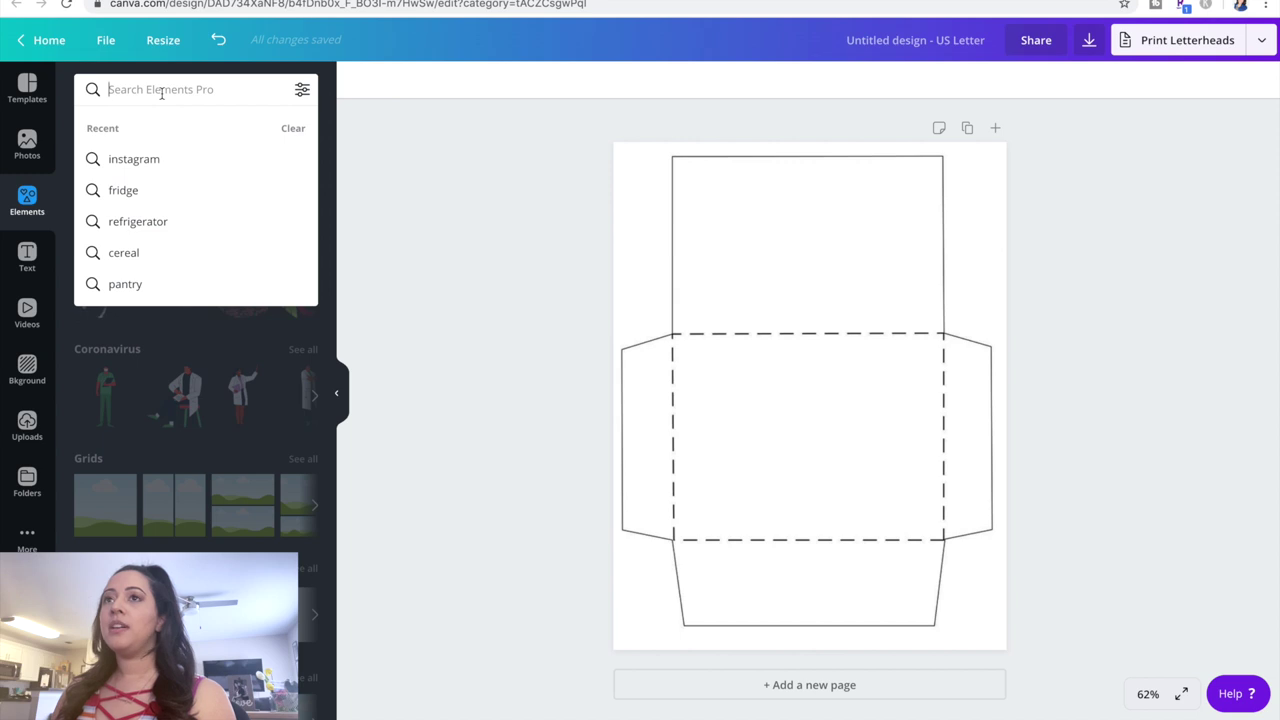
pyautogui.write('line')
pyautogui.click(129, 158)
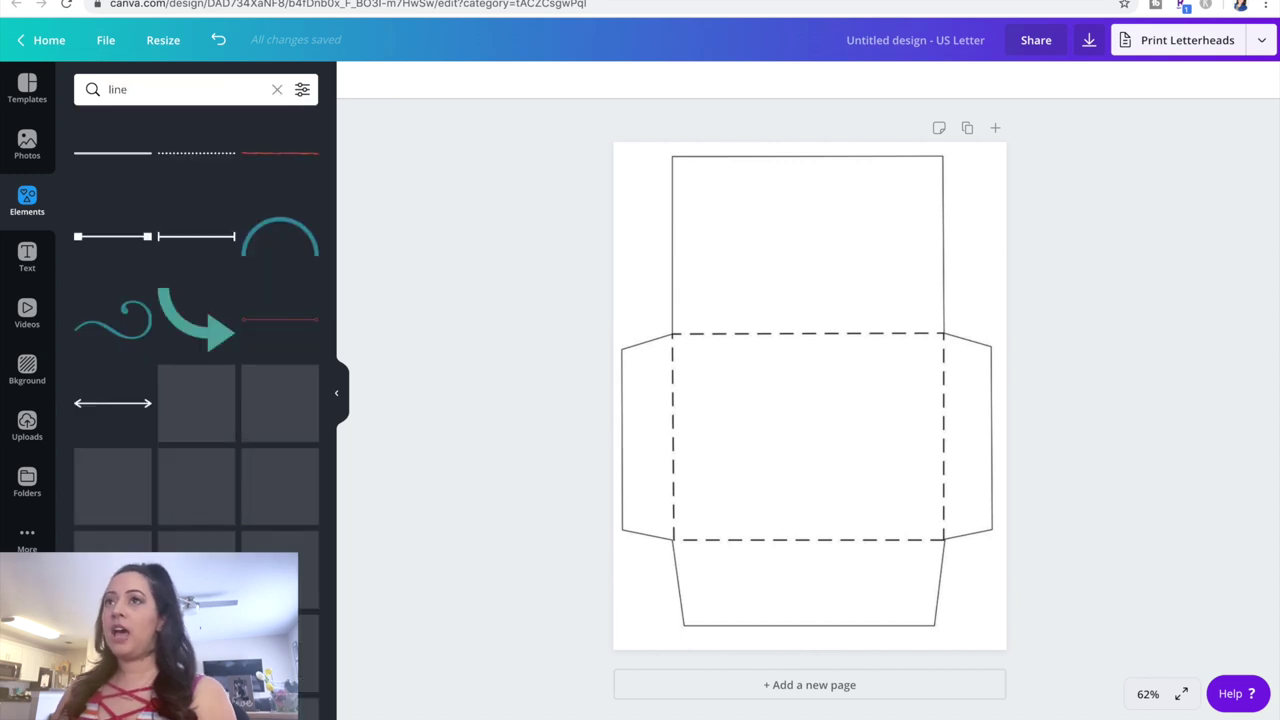
pyautogui.click(129, 158)
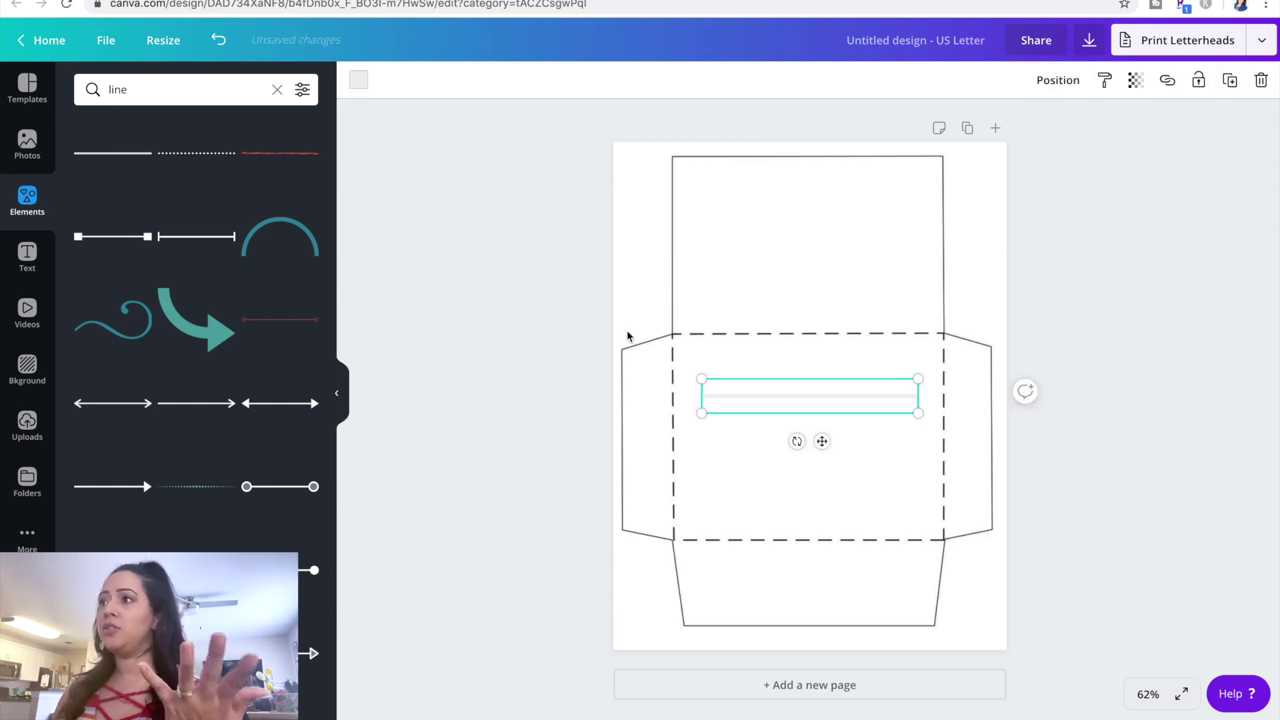
# Colour the line black and fit it over the slanted upper edge of the envelope's left side flap.
pyautogui.click(359, 80)
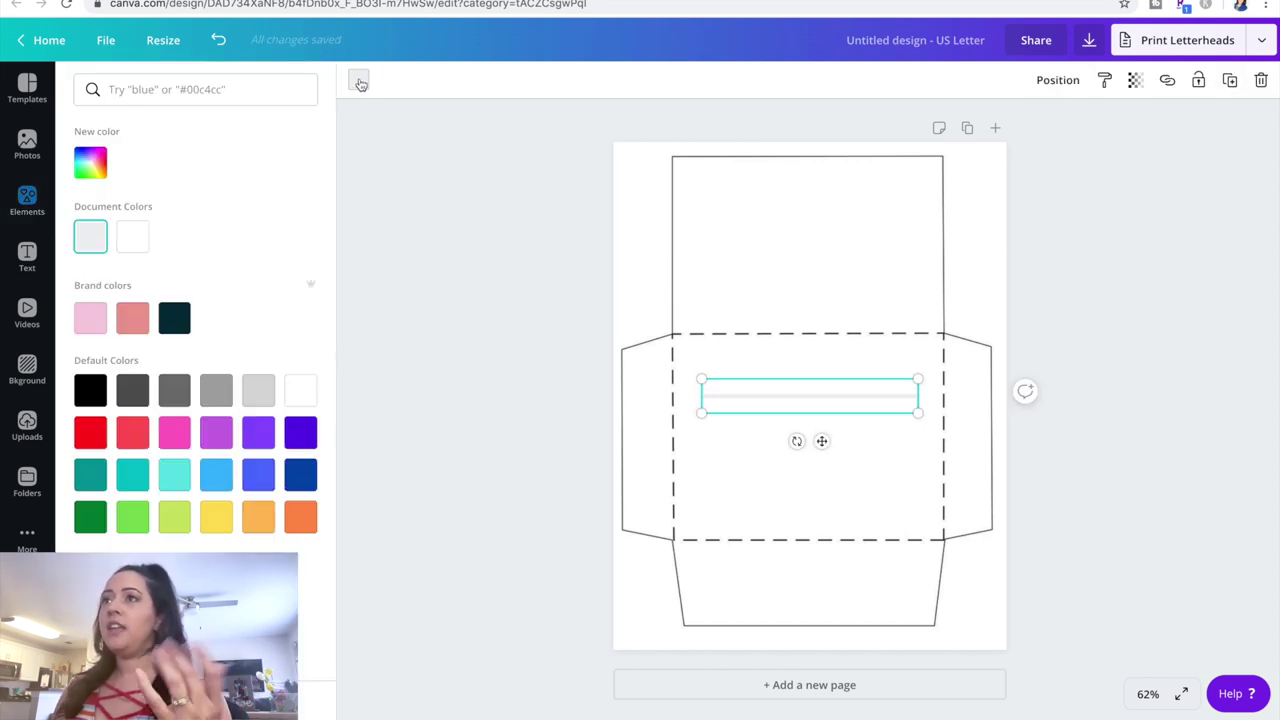
pyautogui.click(90, 390)
pyautogui.moveTo(918, 378); pyautogui.dragTo(778, 408)
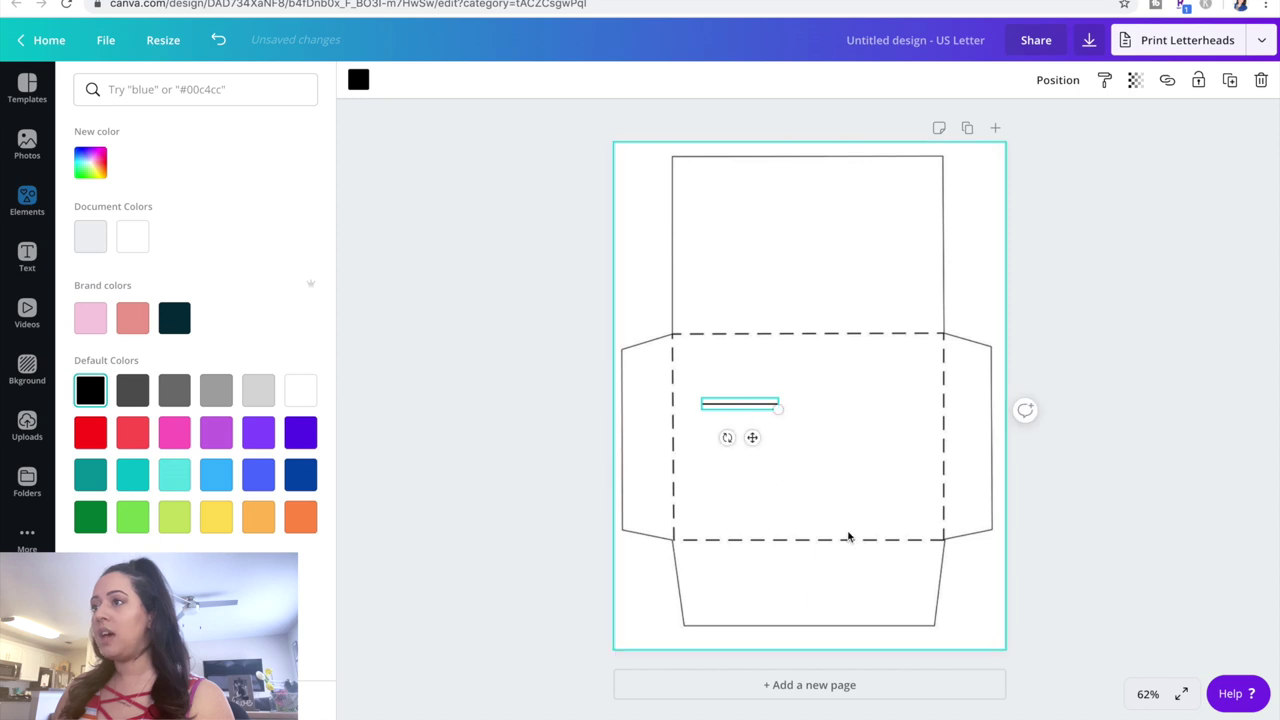
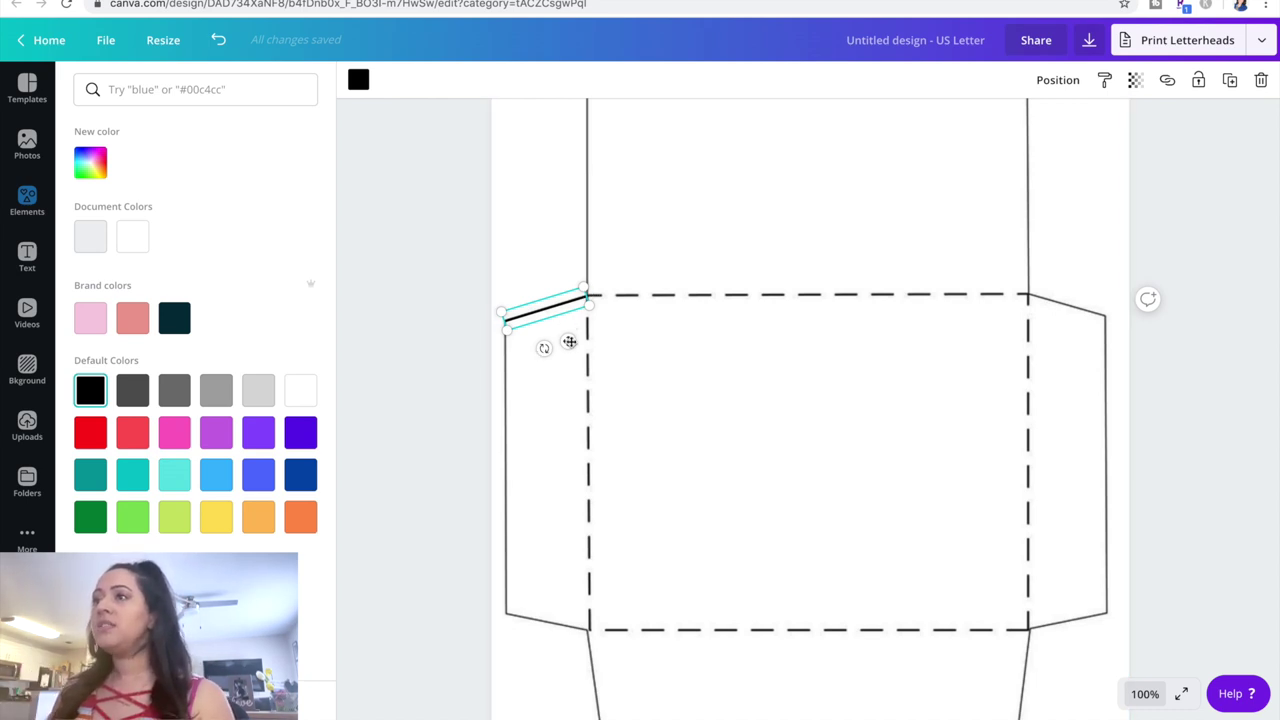
pyautogui.moveTo(569, 341); pyautogui.dragTo(570, 341)
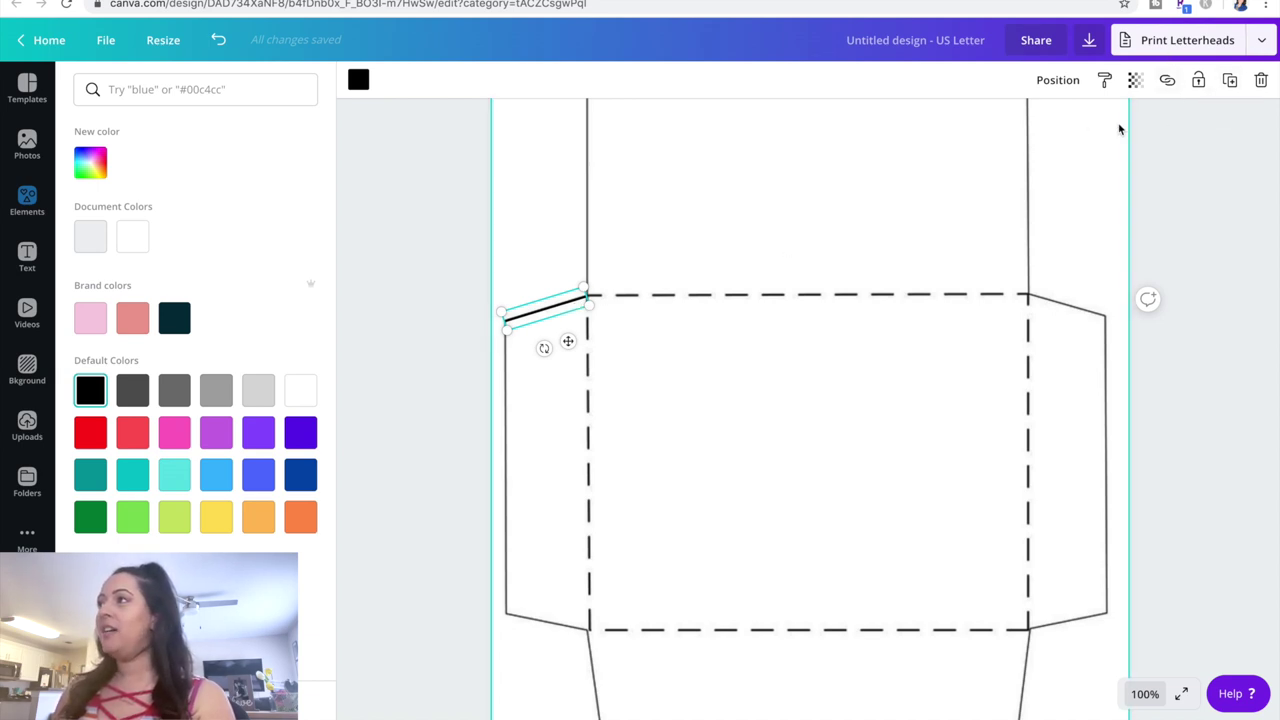
# Duplicate the black line and fit the copy over the slanted lower edge of the right side flap.
pyautogui.click(1231, 82)
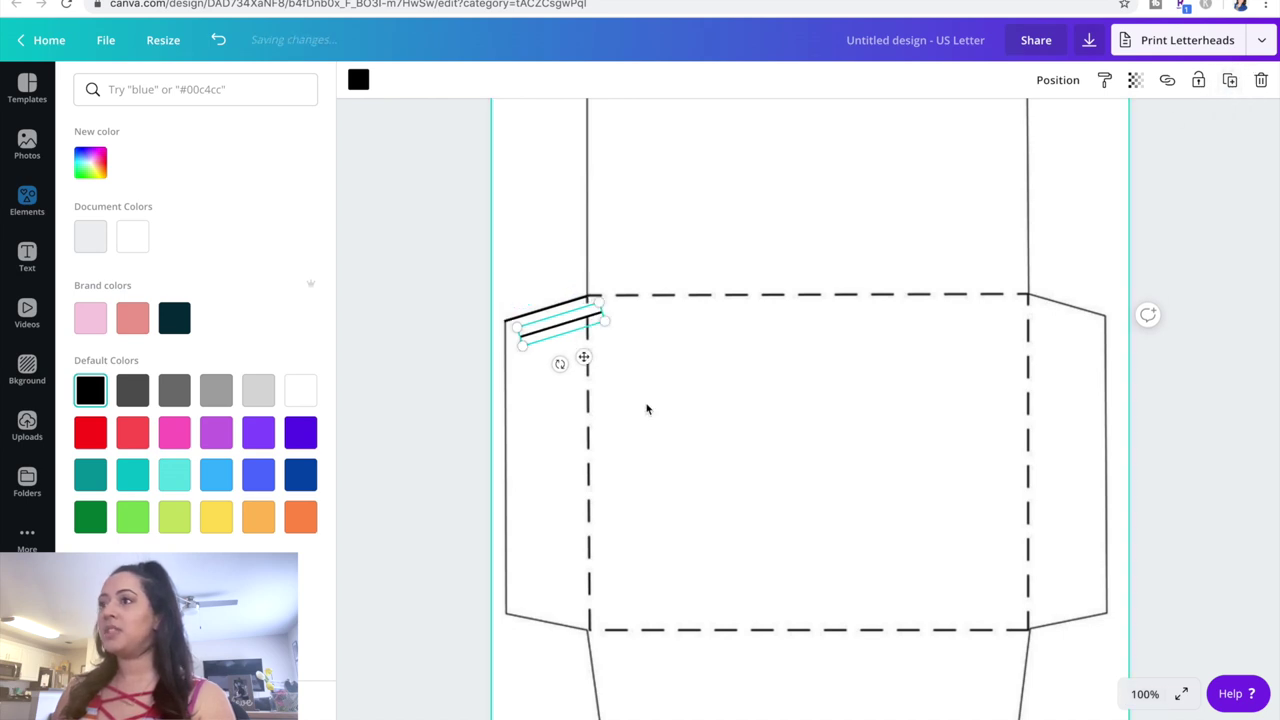
pyautogui.moveTo(583, 357); pyautogui.dragTo(1075, 660)
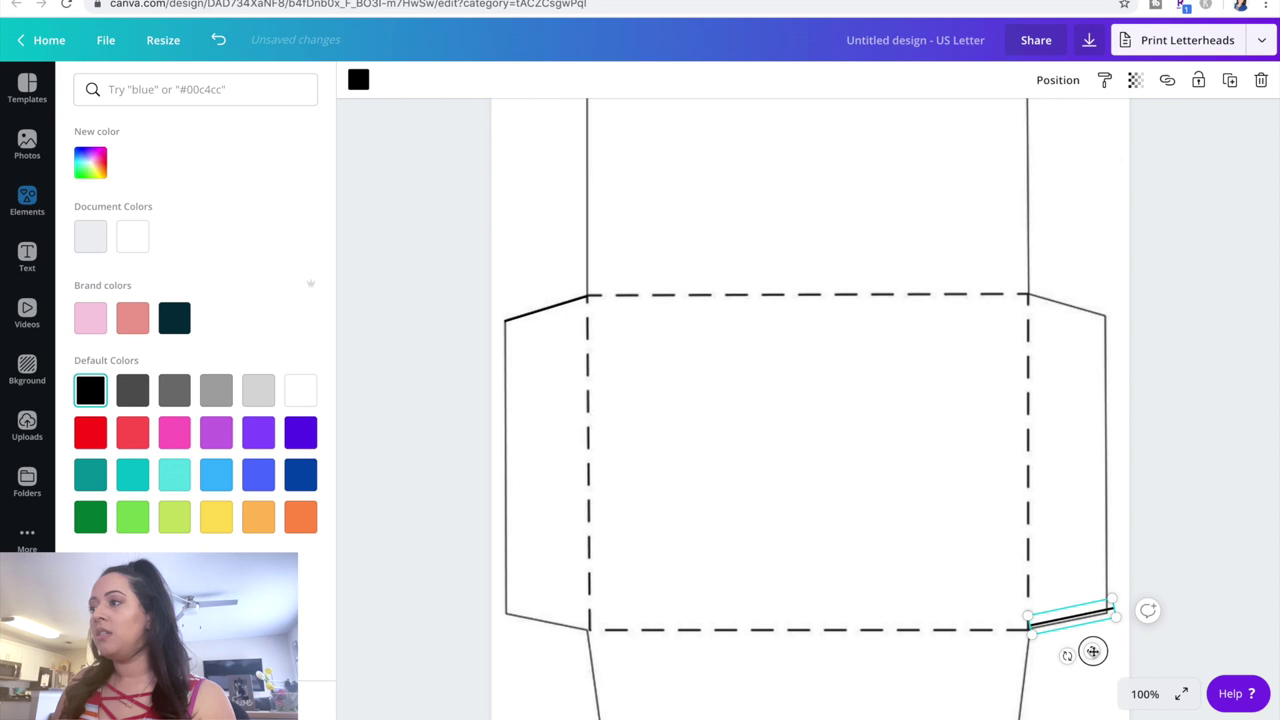
pyautogui.moveTo(1093, 654); pyautogui.dragTo(1092, 654)
pyautogui.moveTo(1116, 612); pyautogui.dragTo(1112, 614)
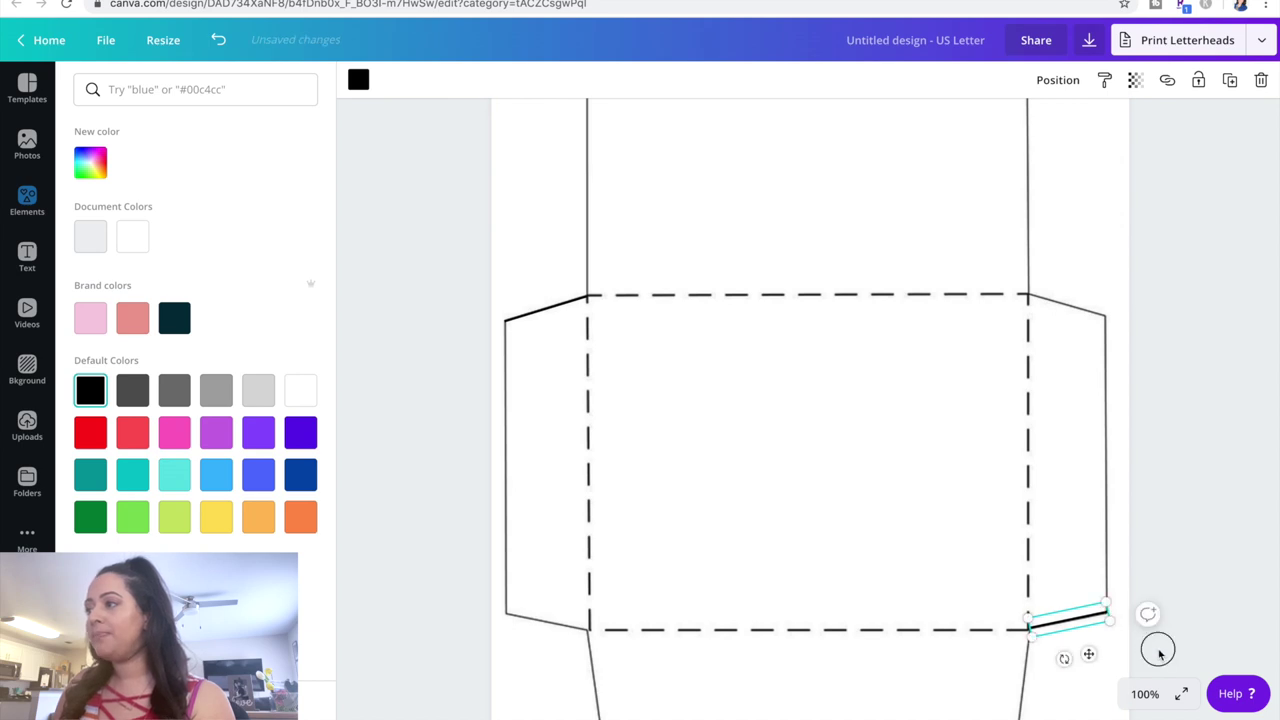
pyautogui.click(1157, 652)
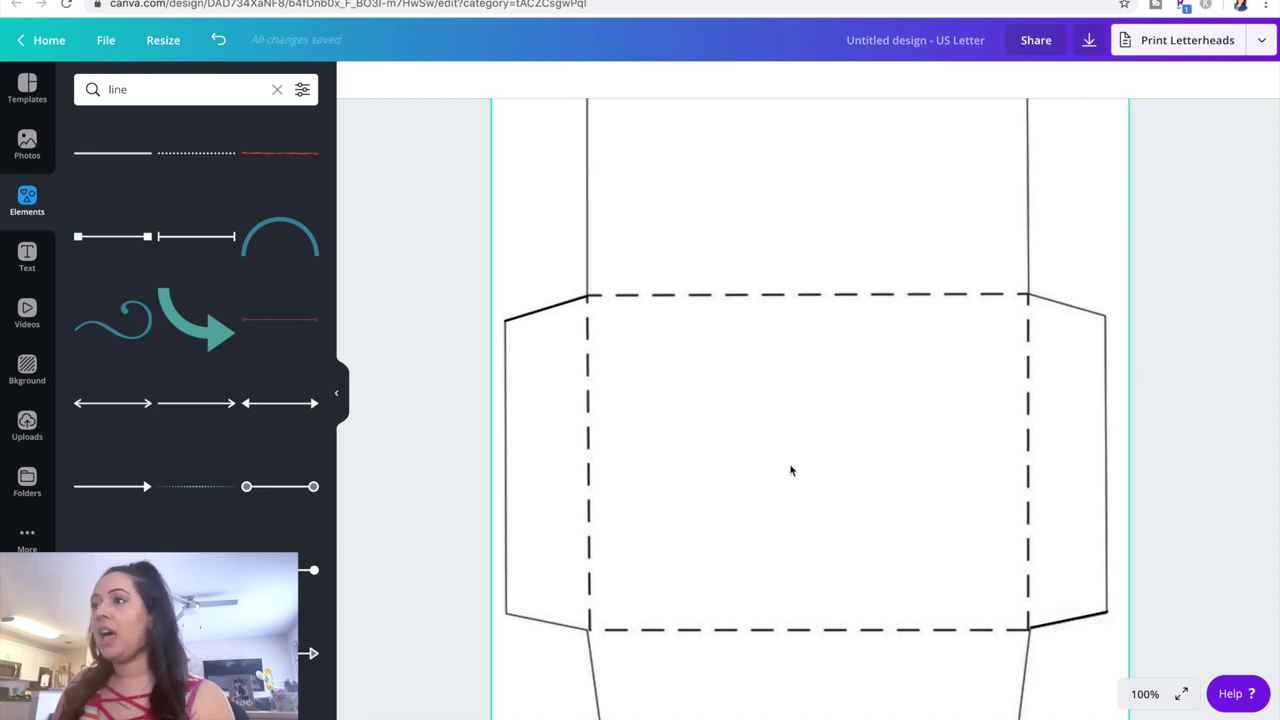
# Duplicate the black line on the left flap's slanted upper edge, rotate the copy to vertical and align it with the start of the flap's outer edge.
pyautogui.click(551, 308)
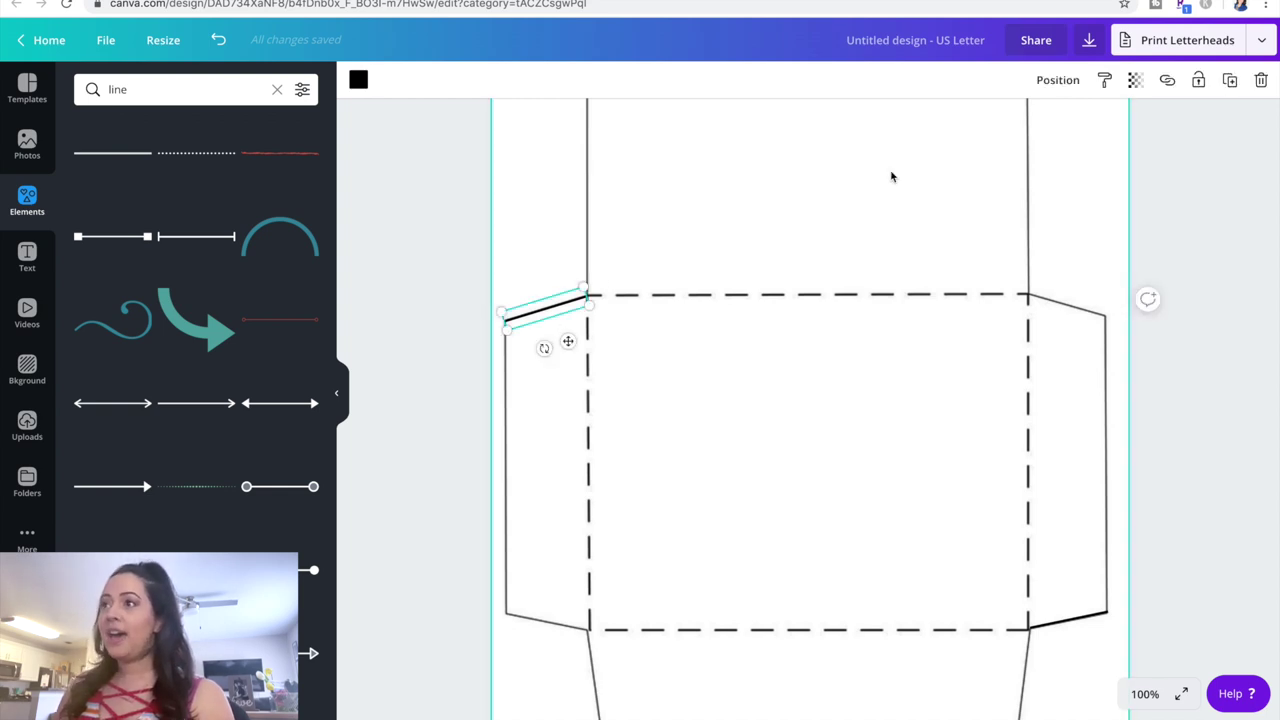
pyautogui.click(1230, 80)
pyautogui.moveTo(584, 357); pyautogui.dragTo(574, 323)
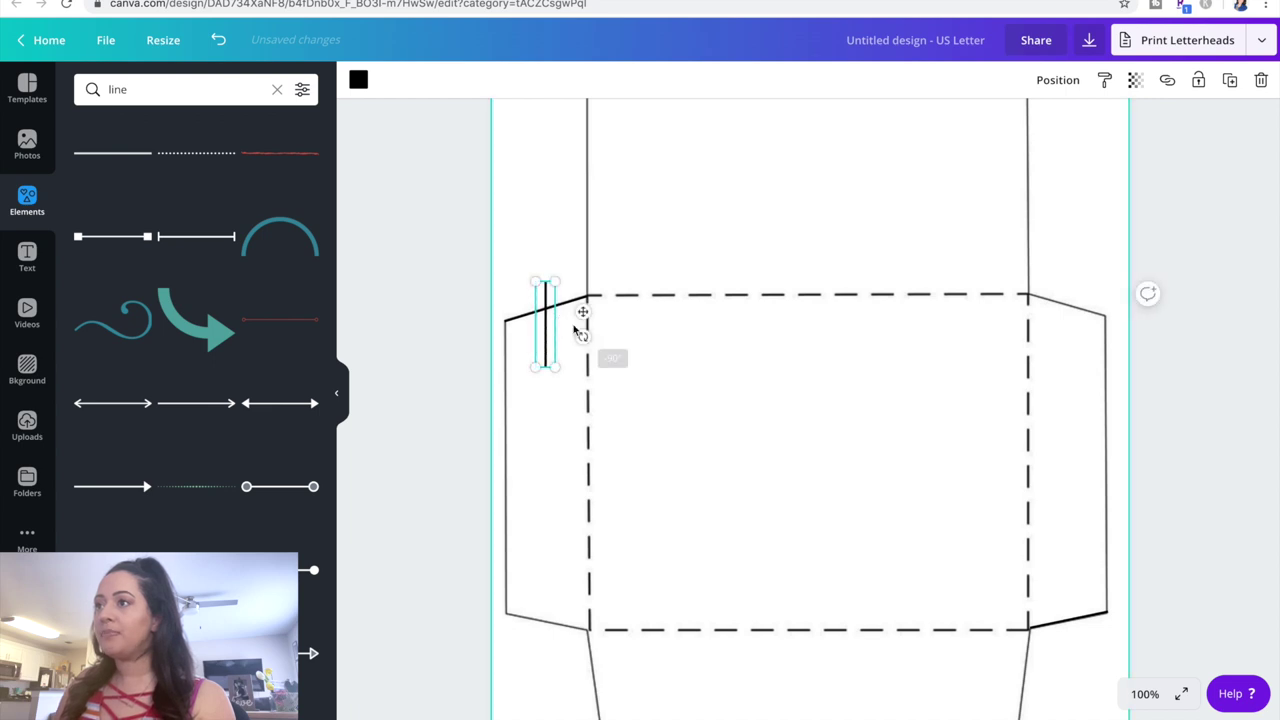
pyautogui.moveTo(583, 310); pyautogui.dragTo(544, 348)
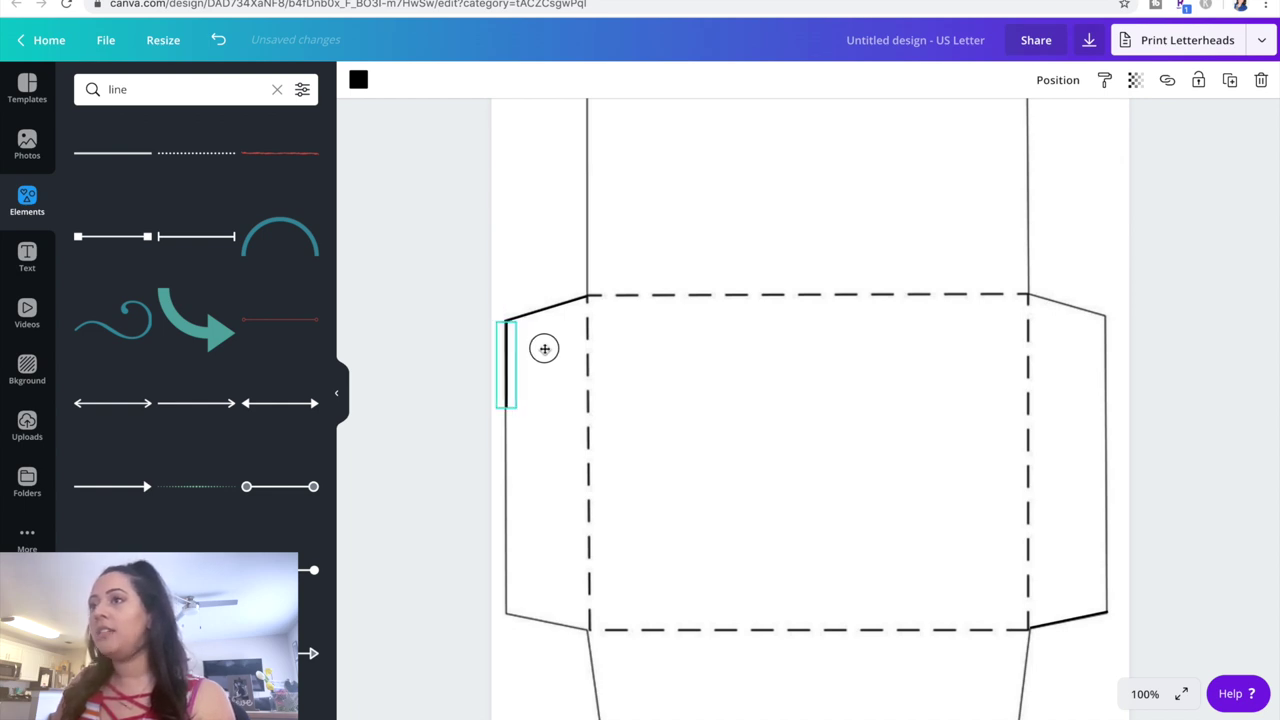
pyautogui.moveTo(544, 348); pyautogui.dragTo(544, 351)
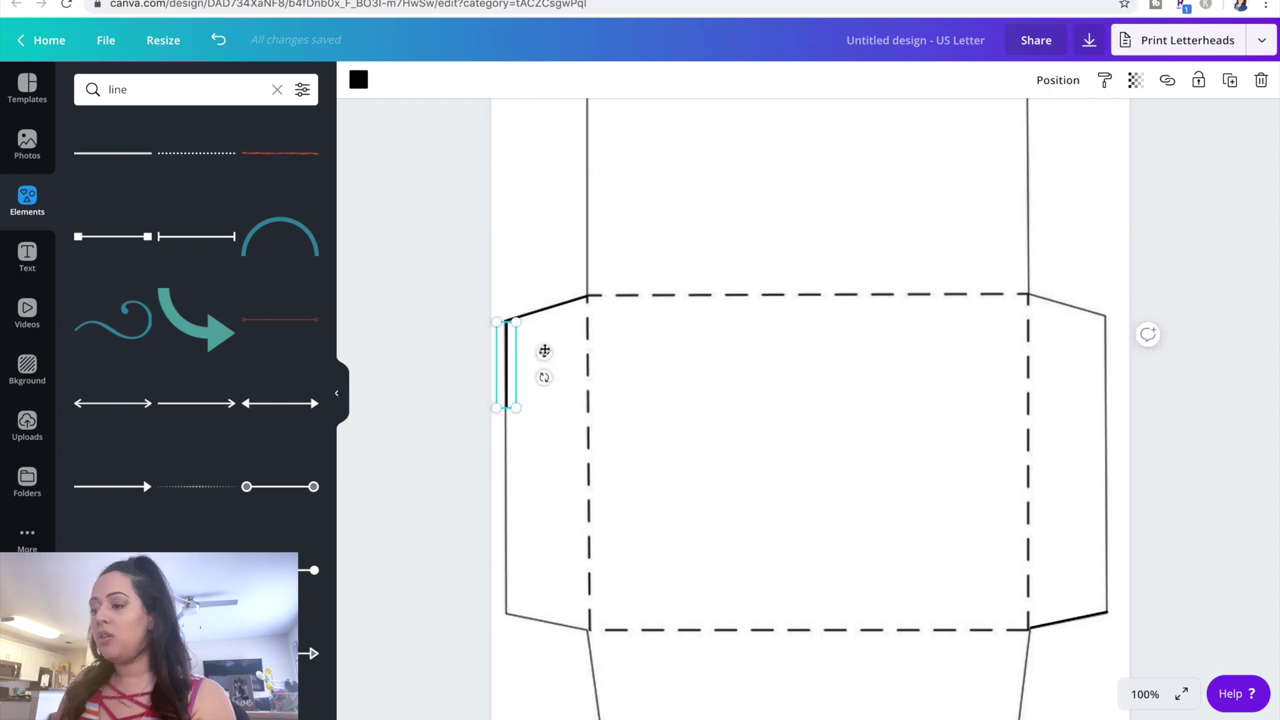
pyautogui.moveTo(544, 351); pyautogui.dragTo(542, 352)
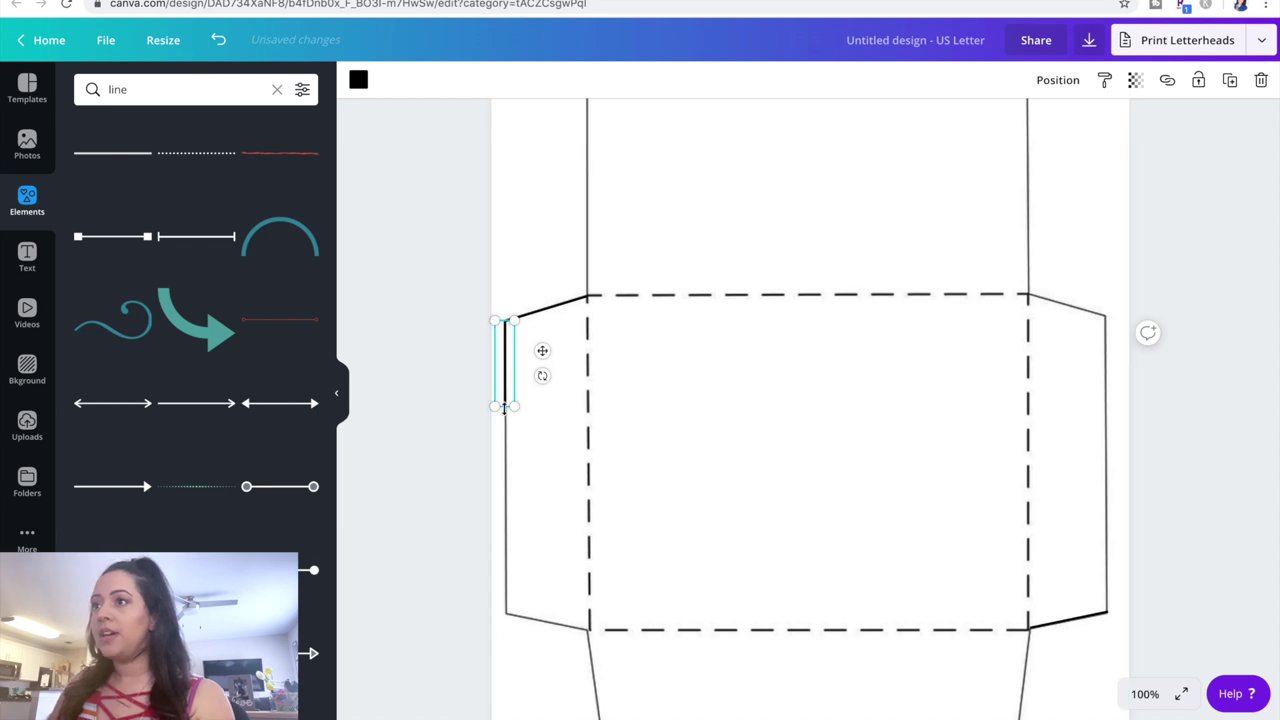
# Stretch the vertical line down to the left flap's lower corner and fine-tune its ends to cover the whole outer edge.
pyautogui.moveTo(504, 408); pyautogui.dragTo(492, 614)
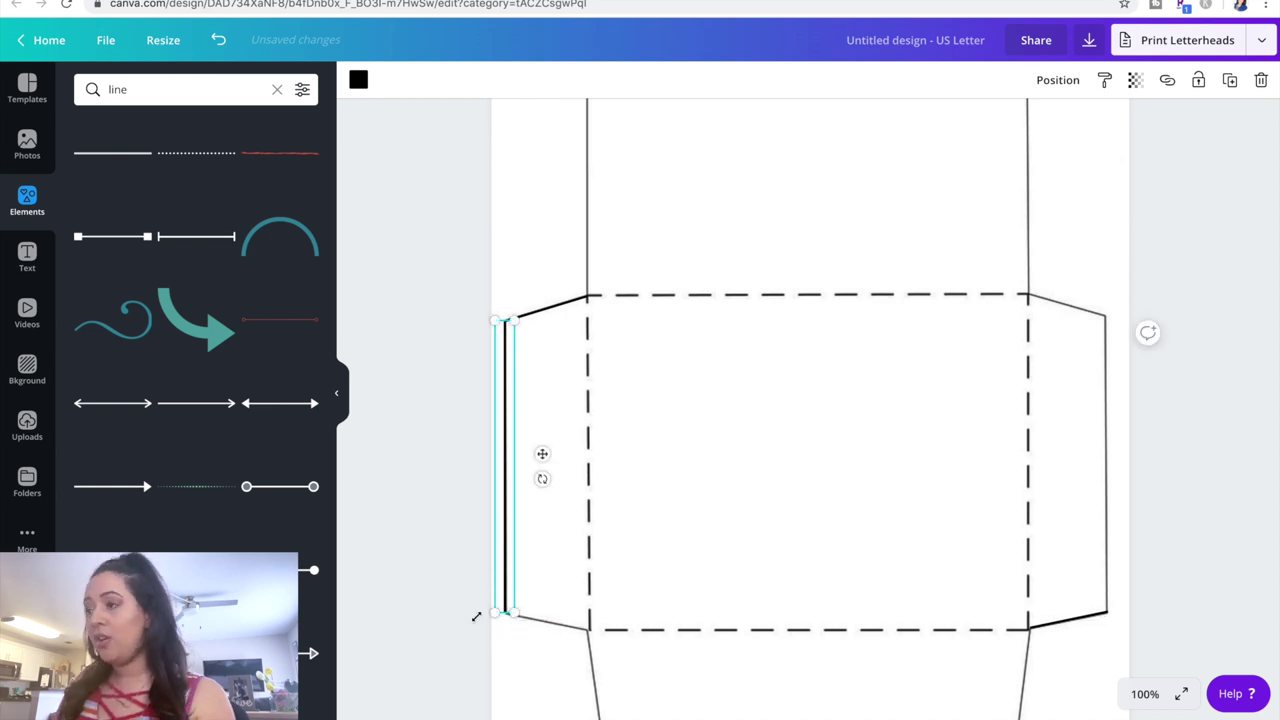
pyautogui.click(440, 623)
pyautogui.click(504, 606)
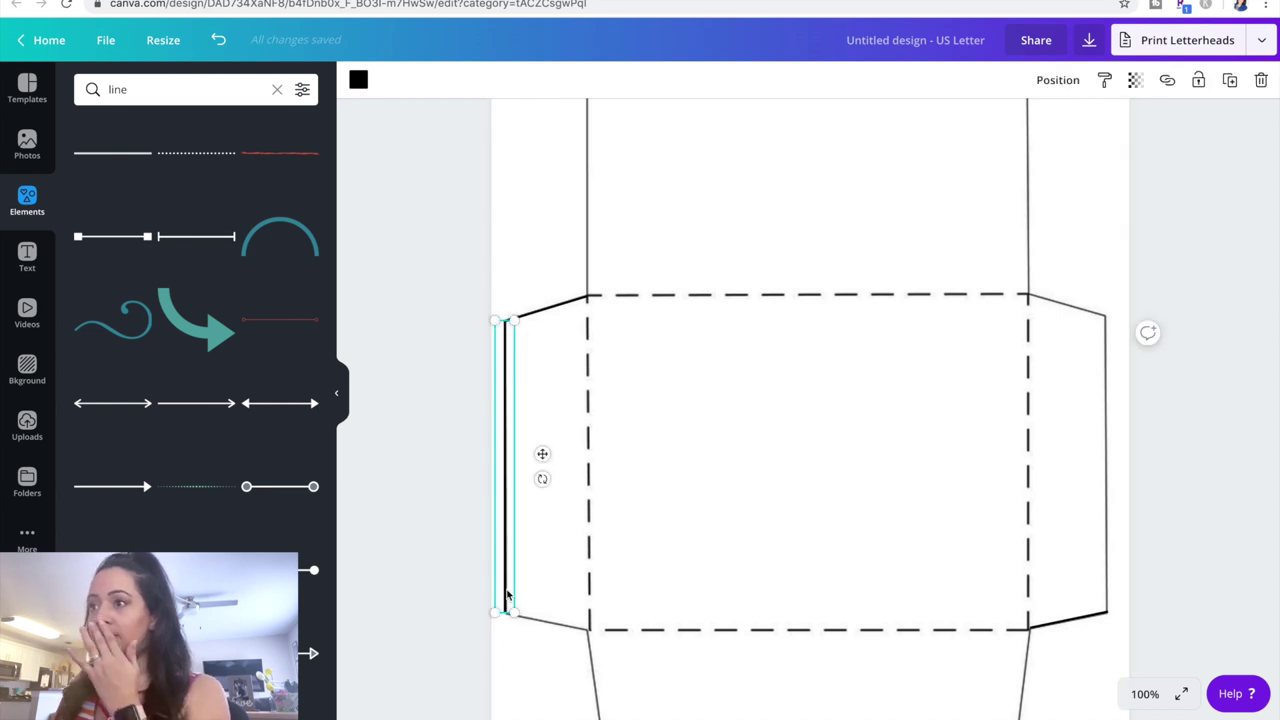
pyautogui.click(420, 558)
pyautogui.click(507, 478)
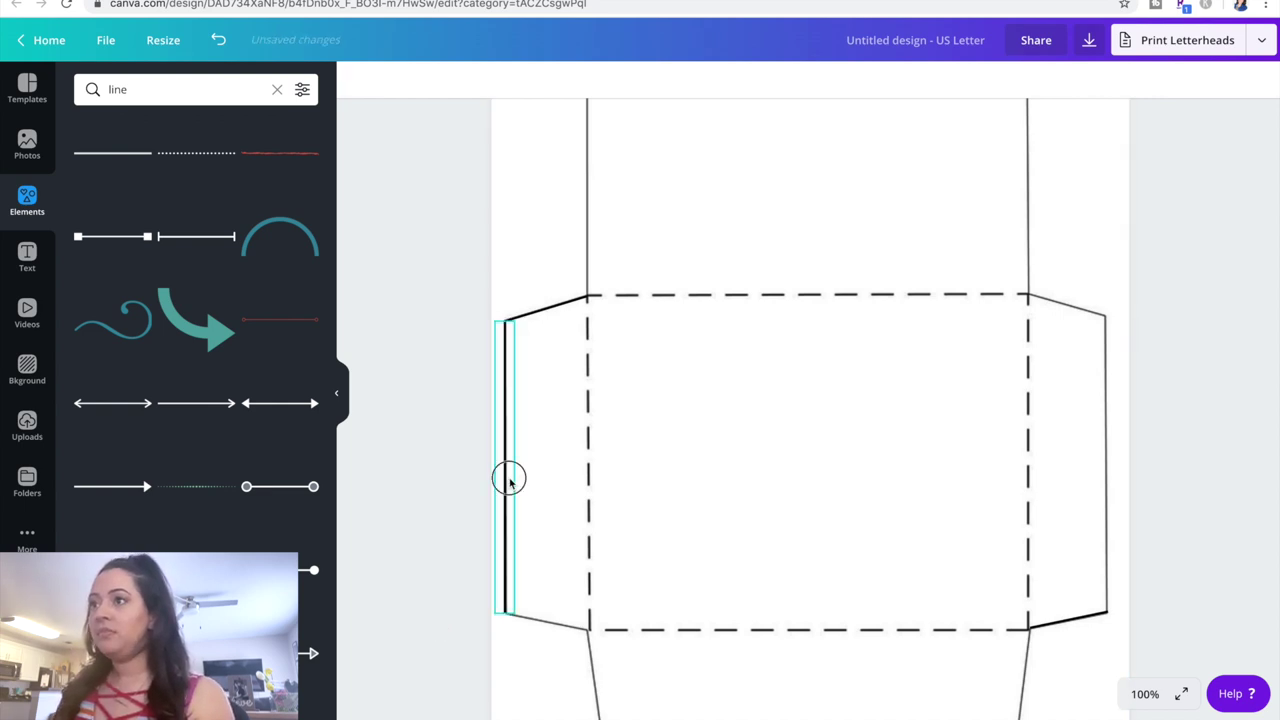
pyautogui.moveTo(504, 320); pyautogui.dragTo(504, 319)
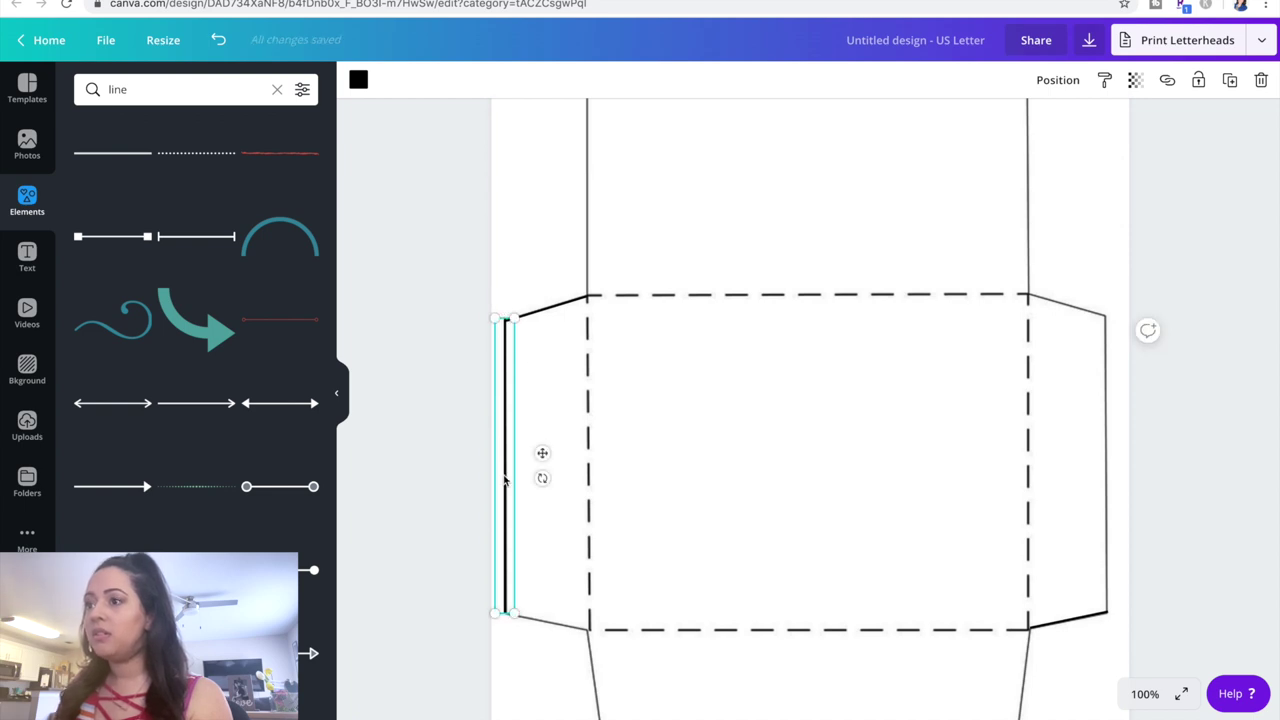
pyautogui.click(1157, 612)
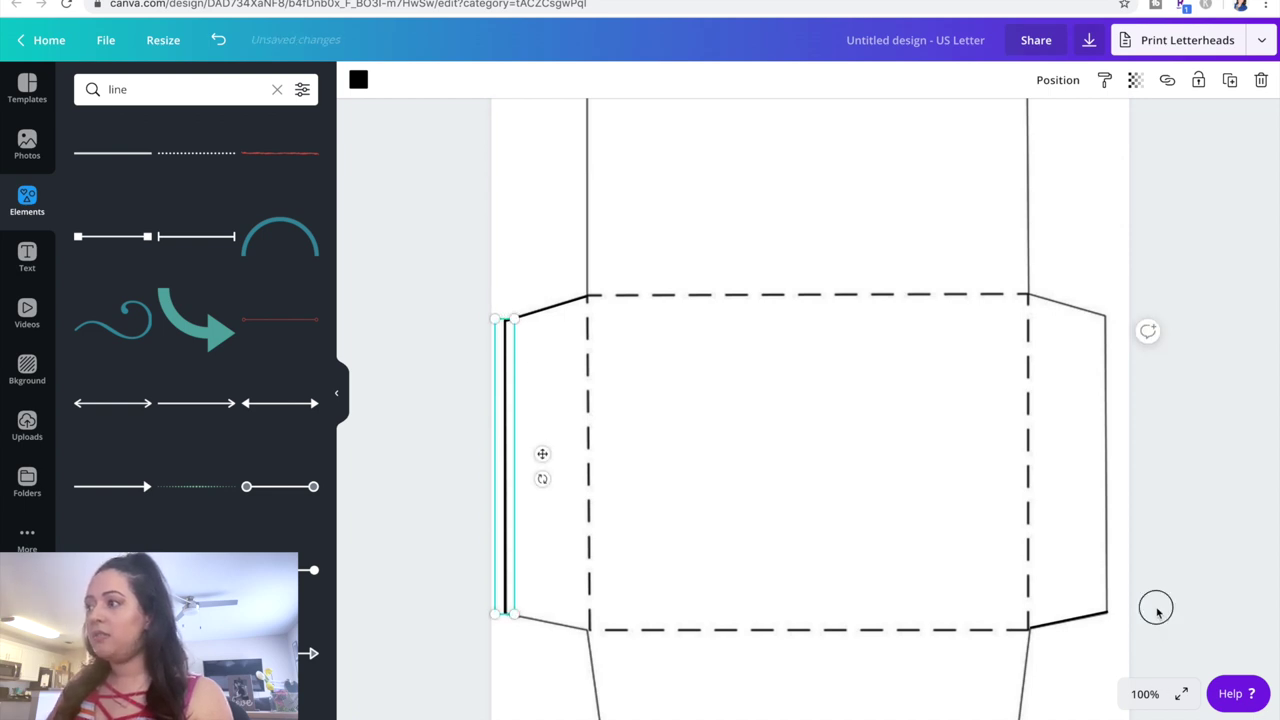
pyautogui.click(505, 430)
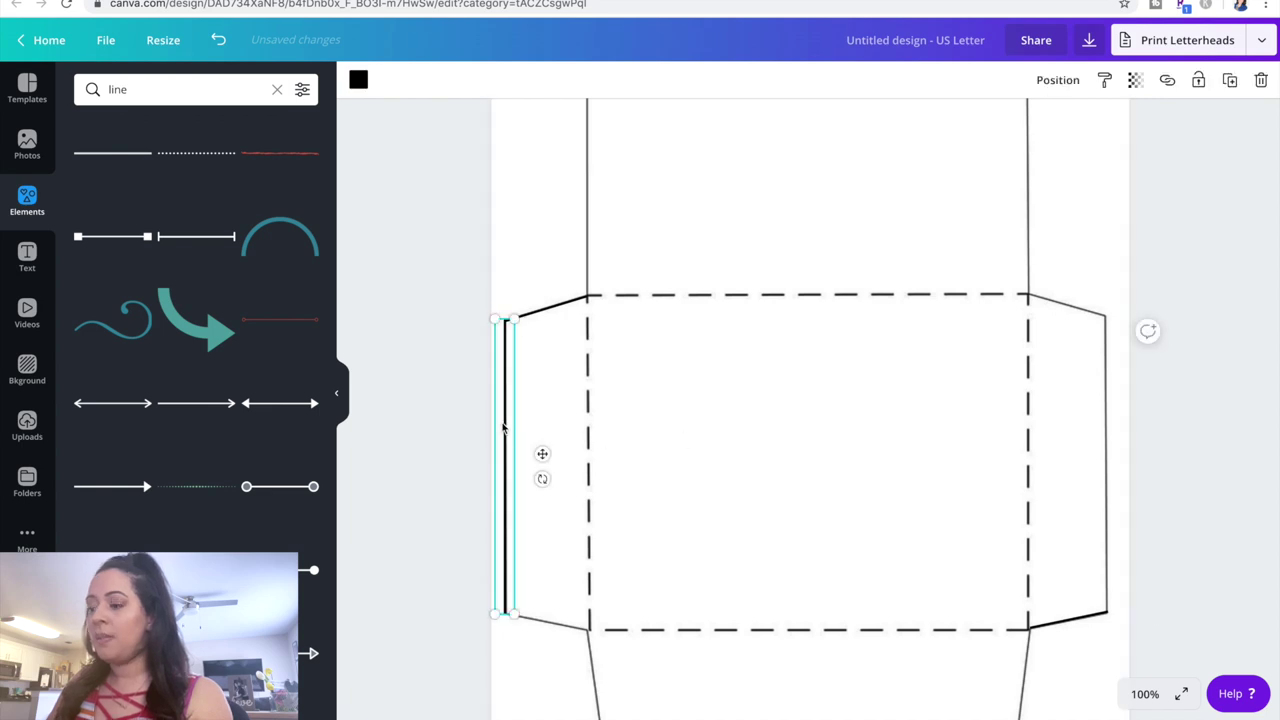
pyautogui.click(388, 428)
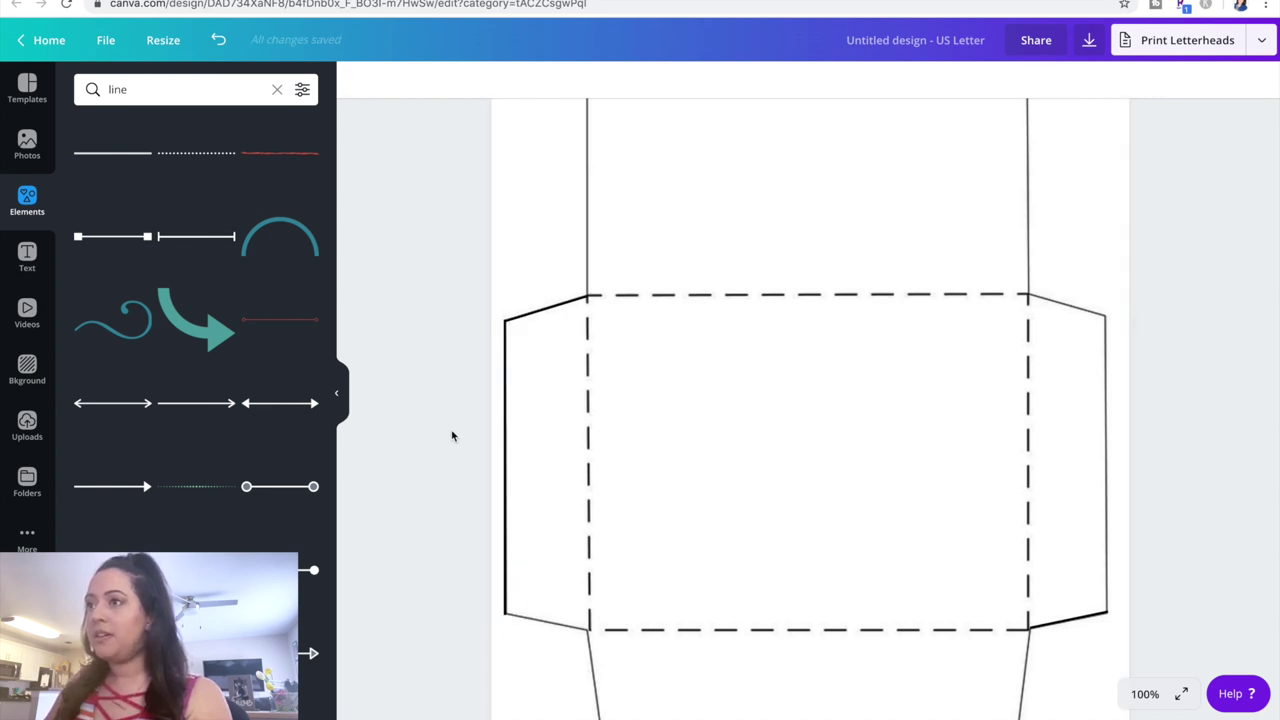
# Duplicate the long vertical line and fit the copy over the outer edge of the right side flap.
pyautogui.click(507, 412)
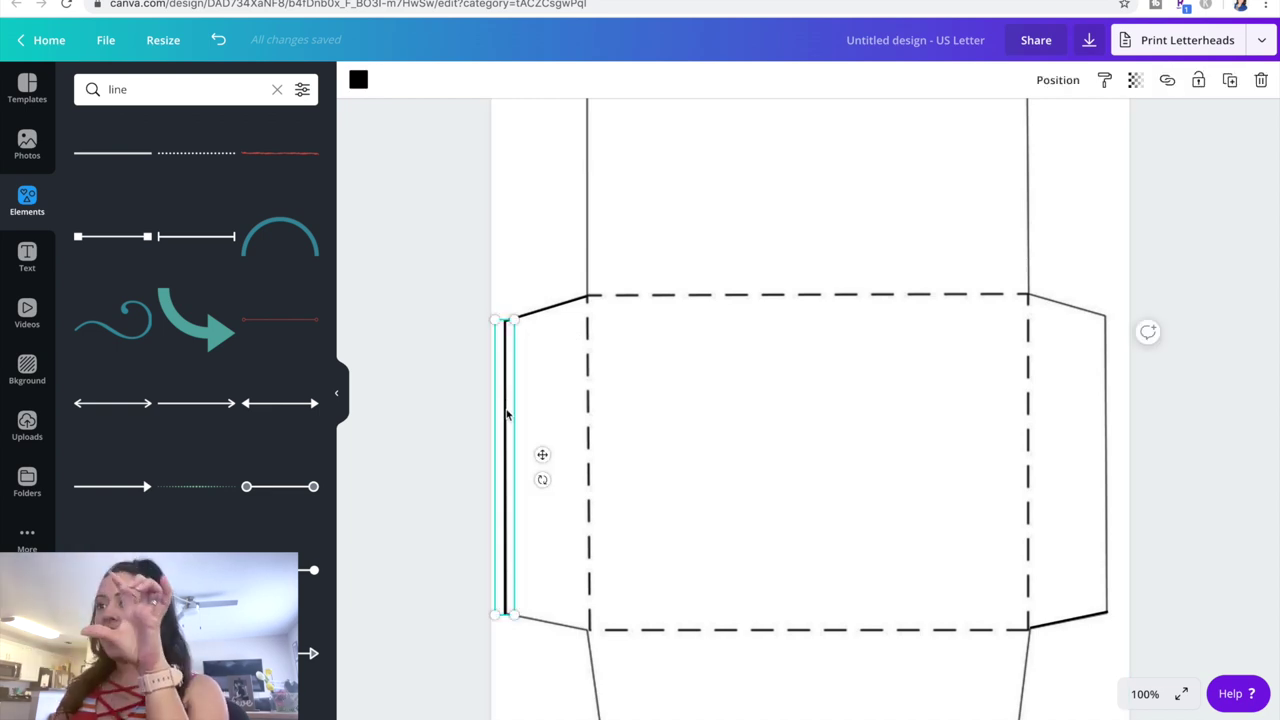
pyautogui.click(1231, 81)
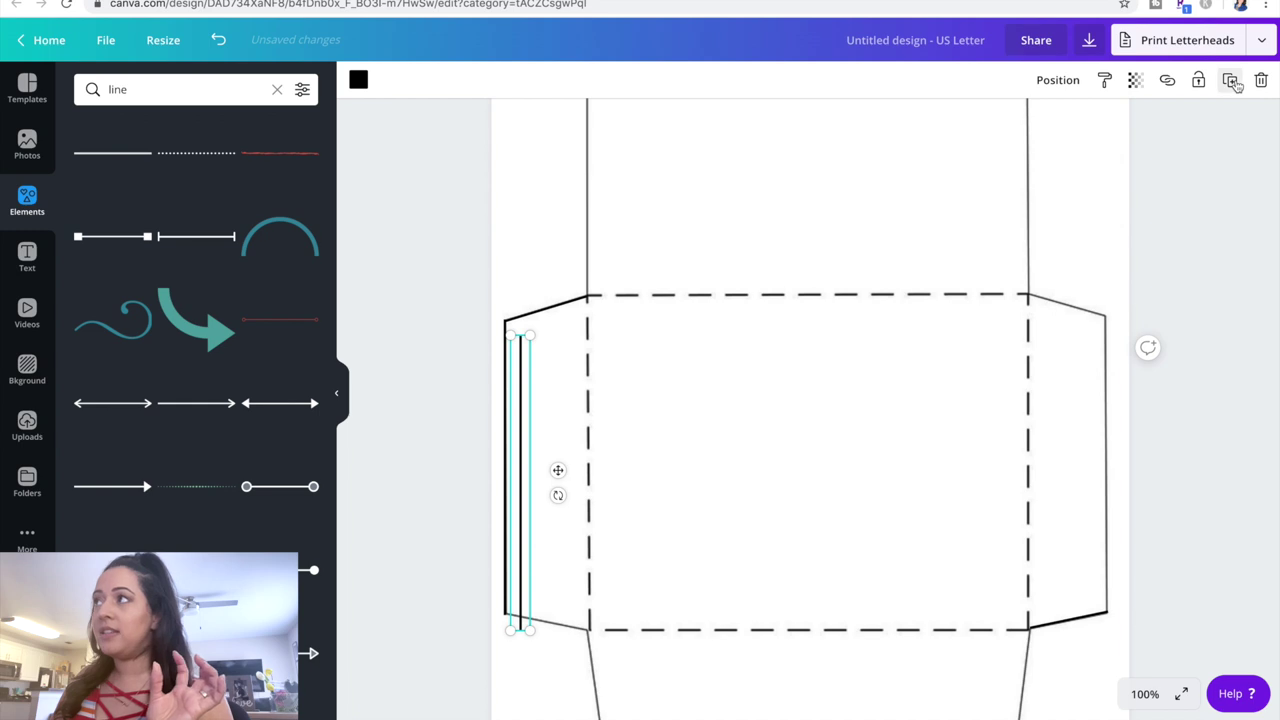
pyautogui.moveTo(560, 467); pyautogui.dragTo(1144, 448)
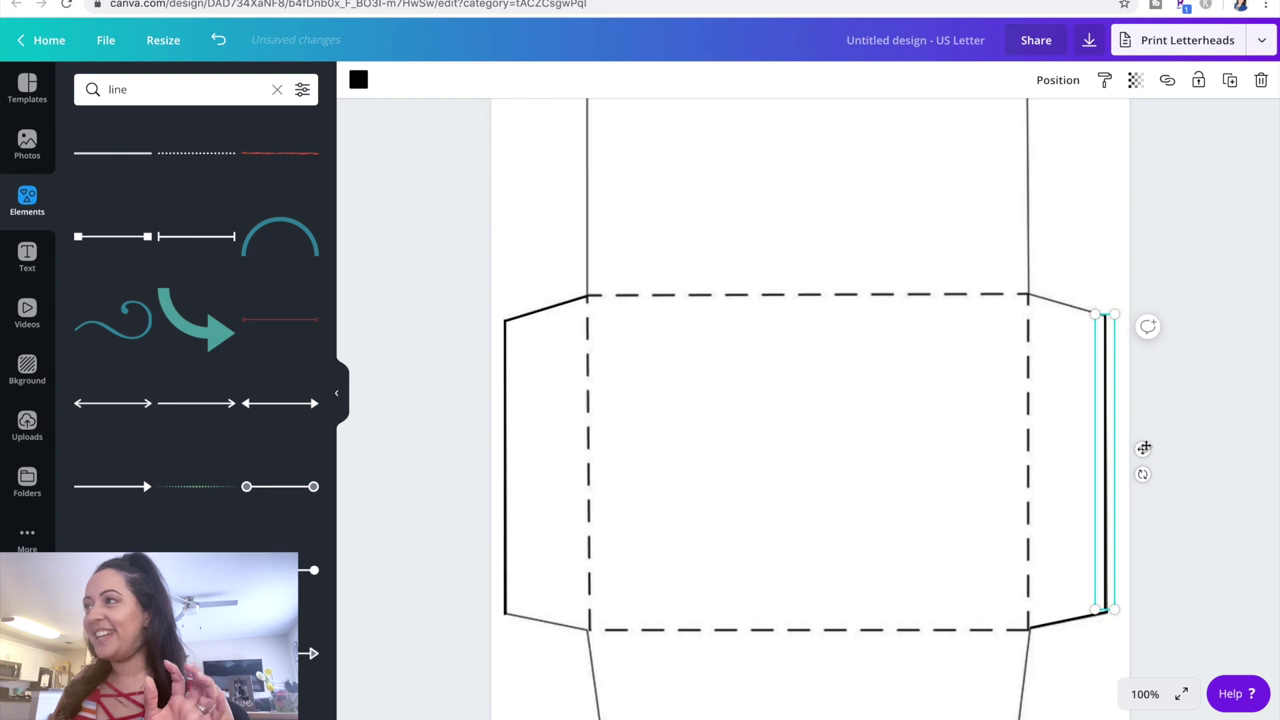
pyautogui.click(1180, 526)
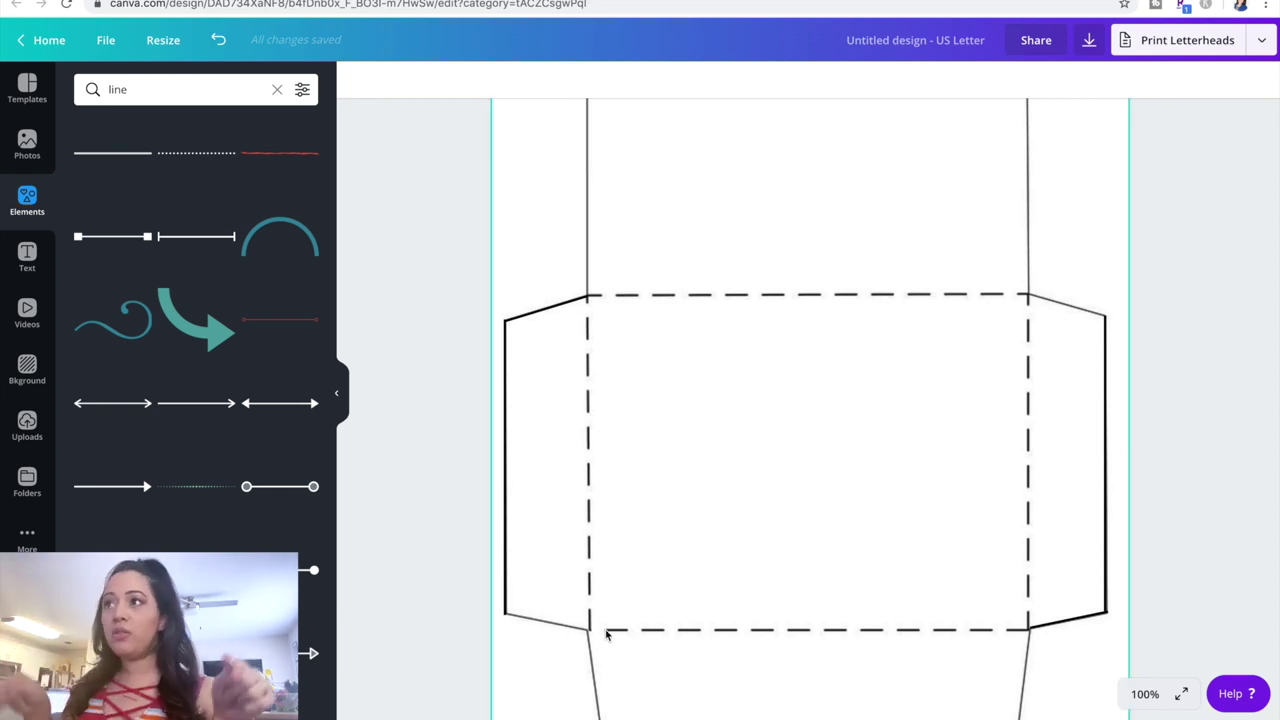
# Fit a copy of the slanted black line over the lower edge of the left side flap.
pyautogui.scroll(1, 606, 634)
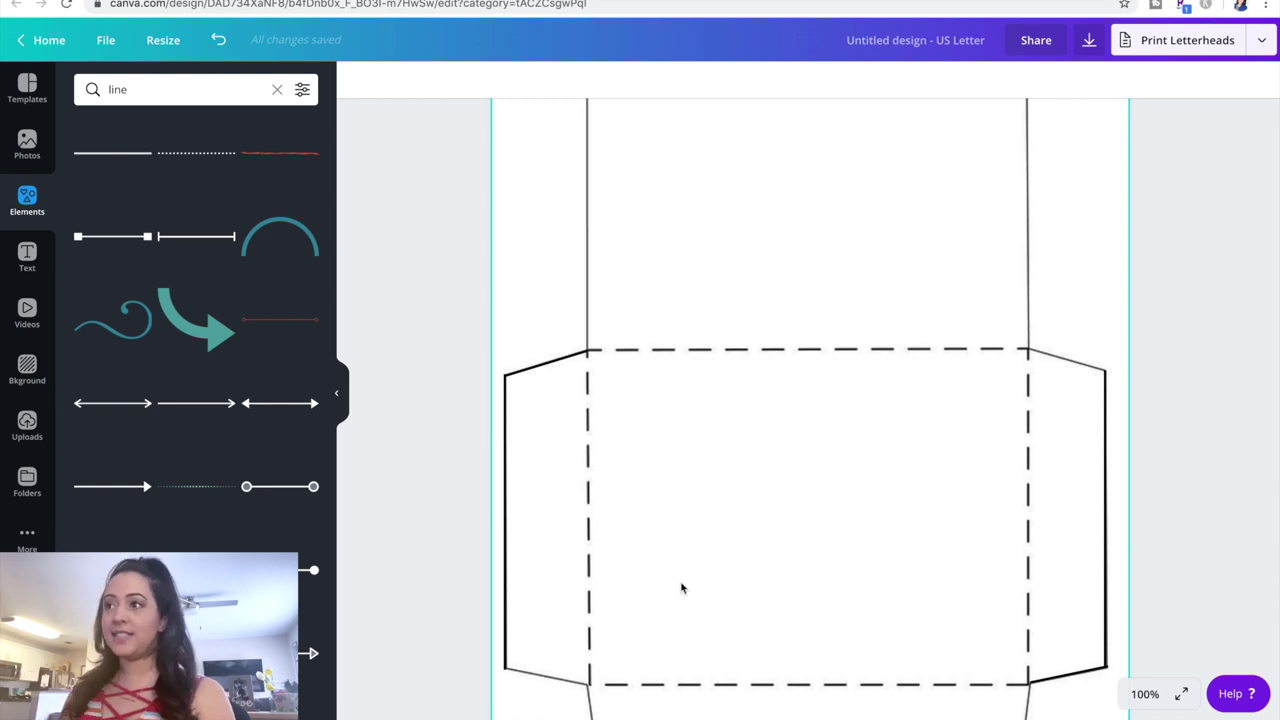
pyautogui.click(547, 362)
pyautogui.moveTo(566, 394); pyautogui.dragTo(549, 711)
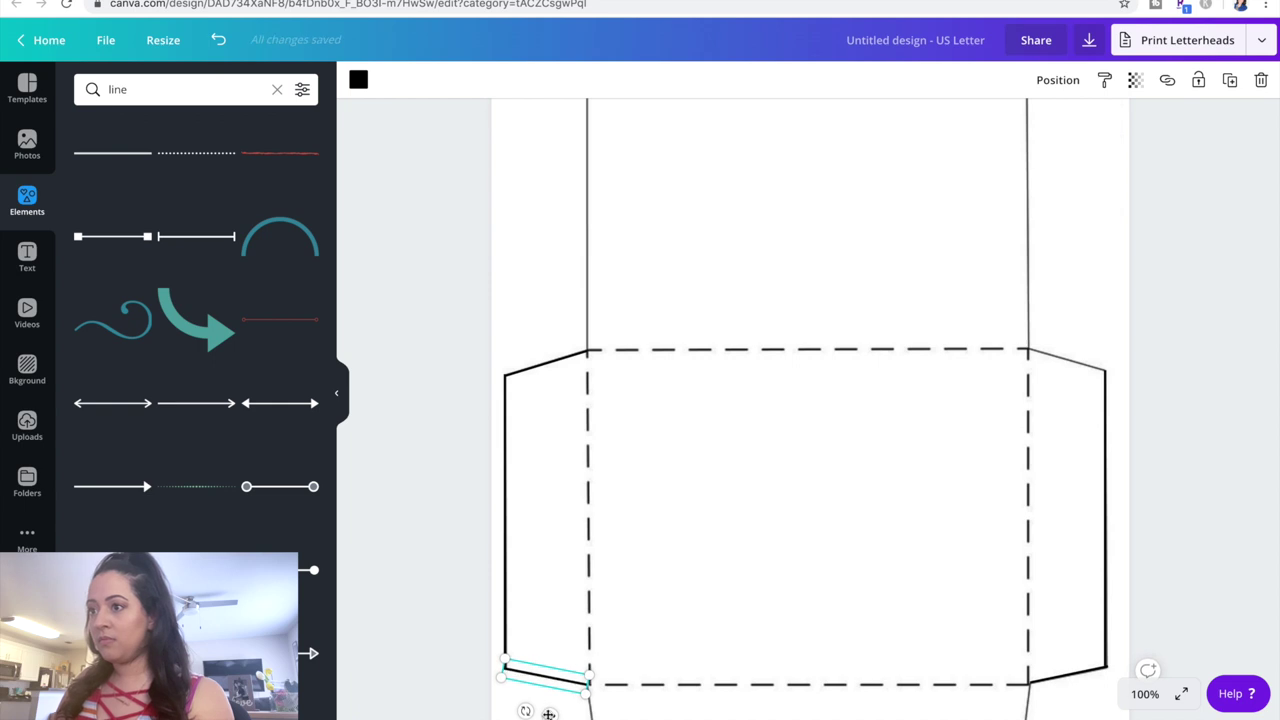
pyautogui.click(549, 713)
# Duplicate the left flap's lower slanted line and fit the copy over the slanted upper edge of the right side flap.
pyautogui.moveTo(503, 664); pyautogui.dragTo(1132, 390)
pyautogui.click(437, 674)
pyautogui.click(555, 678)
pyautogui.hotkey('ctrl', 'd')
pyautogui.moveTo(1040, 396); pyautogui.dragTo(1065, 399)
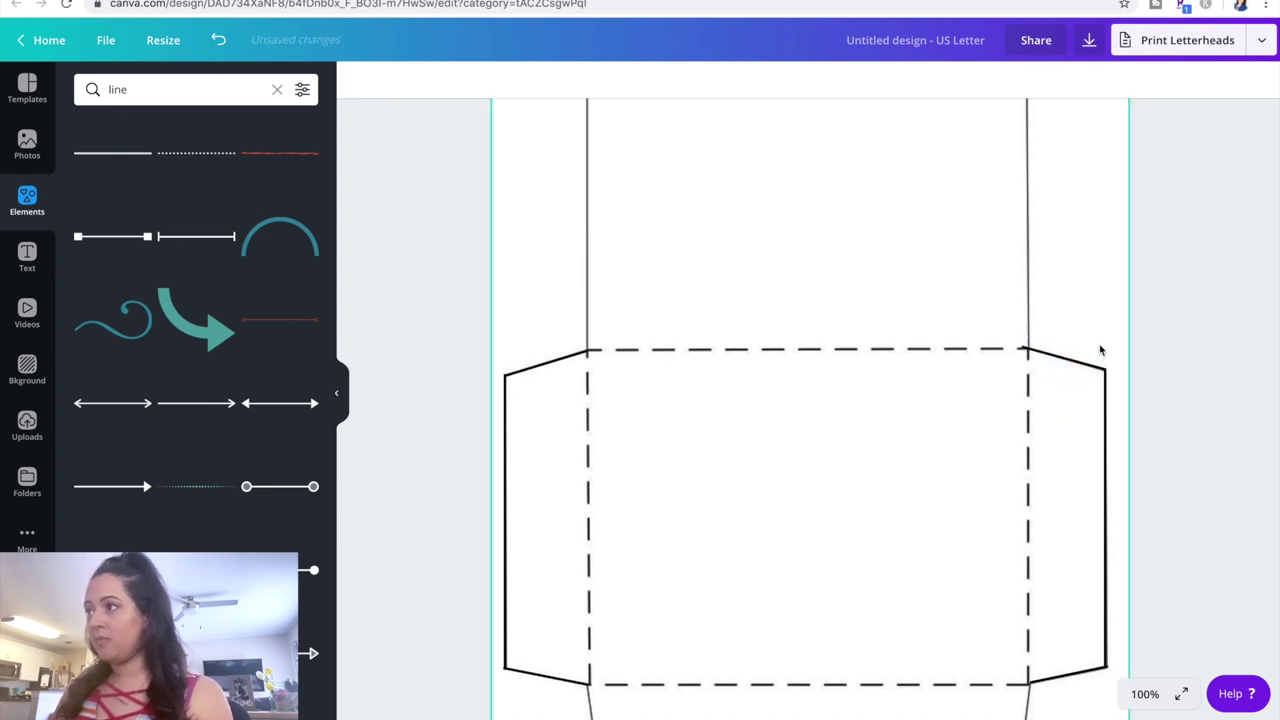
pyautogui.moveTo(1021, 346); pyautogui.dragTo(1026, 347)
# Trace both slanted sides of the bottom flap with rotated and stretched copies of the black line.
pyautogui.scroll(-2, 1180, 354)
pyautogui.click(545, 462)
pyautogui.click(432, 518)
pyautogui.click(545, 462)
pyautogui.click(506, 260)
pyautogui.click(548, 464)
pyautogui.moveTo(551, 500)
pyautogui.mouseDown()
pyautogui.moveTo(577, 528)
pyautogui.moveTo(634, 534)
pyautogui.moveTo(571, 477)
pyautogui.moveTo(588, 476)
pyautogui.moveTo(554, 531)
pyautogui.moveTo(551, 509)
pyautogui.mouseUp()
pyautogui.moveTo(598, 556); pyautogui.dragTo(596, 608)
pyautogui.moveTo(554, 531); pyautogui.dragTo(986, 549)
pyautogui.hotkey('ctrl', 'd')
# Trace the bottom flap's lower edge with a horizontal copy of the black line and extend the flap's left slanted line to meet it.
pyautogui.click(508, 309)
pyautogui.hotkey('ctrl', 'd')
pyautogui.moveTo(543, 320); pyautogui.dragTo(757, 603)
pyautogui.hotkey('ctrl', 'z')
pyautogui.click(745, 376)
pyautogui.moveTo(760, 414); pyautogui.dragTo(767, 650)
pyautogui.moveTo(898, 612); pyautogui.dragTo(1014, 609)
pyautogui.click(597, 580)
pyautogui.moveTo(601, 608); pyautogui.dragTo(601, 614)
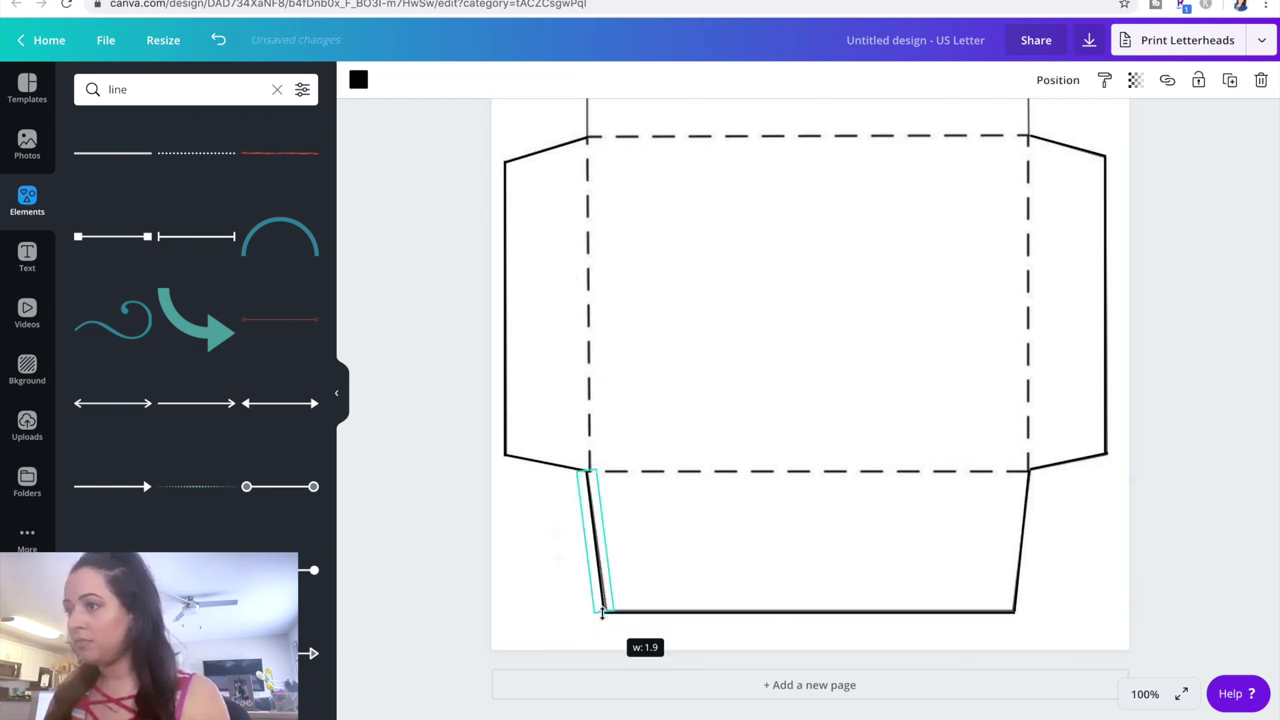
# Set the page zoom to 75% and trace the top flap's upper edge and both vertical sides with copies of the black lines.
pyautogui.click(1031, 543)
pyautogui.scroll(1, 1040, 530)
pyautogui.click(1145, 694)
pyautogui.click(1131, 480)
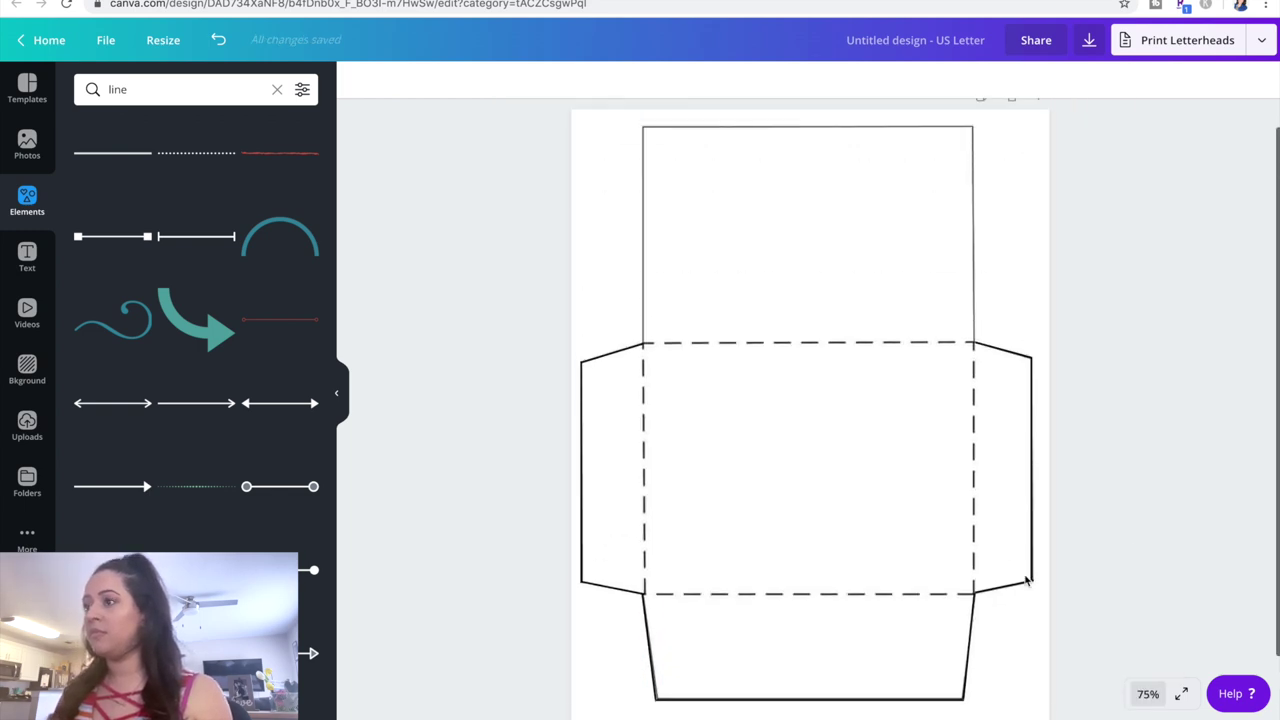
pyautogui.click(955, 697)
pyautogui.click(1230, 80)
pyautogui.moveTo(966, 500); pyautogui.dragTo(862, 155)
pyautogui.moveTo(758, 200); pyautogui.dragTo(973, 325)
pyautogui.click(619, 331)
pyautogui.click(645, 325)
pyautogui.click(1150, 317)
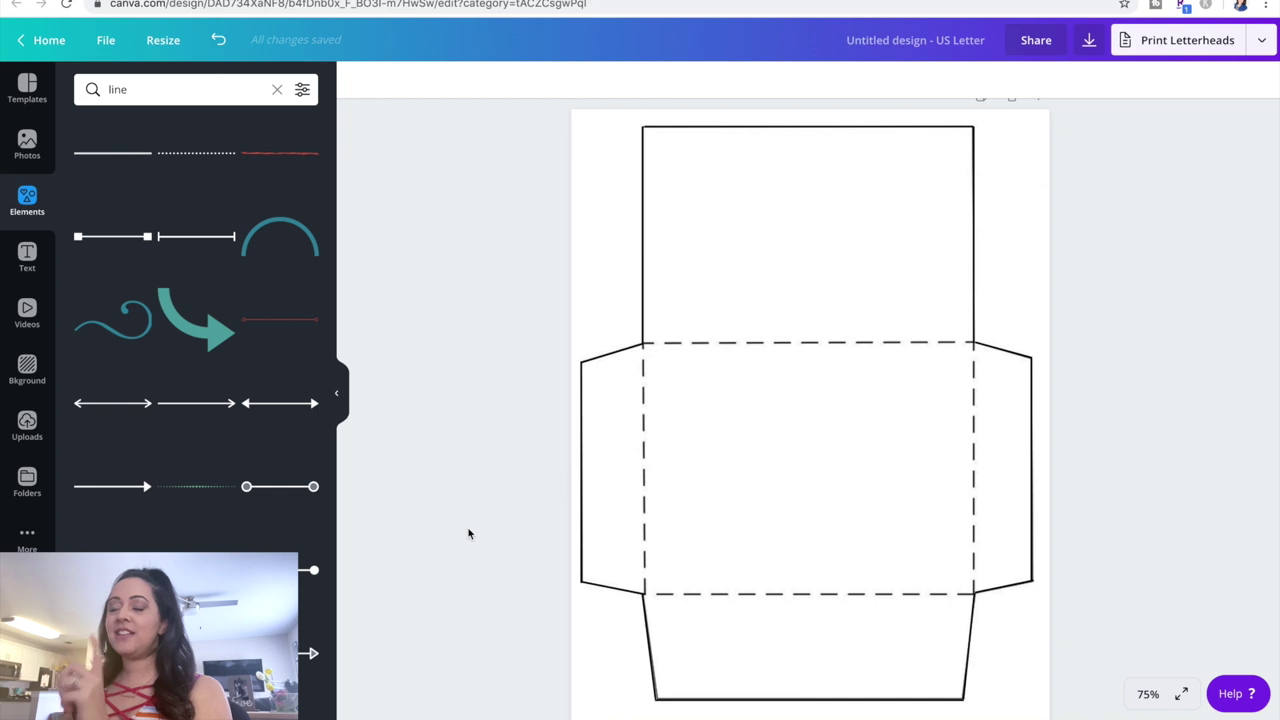
# Look through the line search results for a dashed or dotted line suited to the fold lines.
pyautogui.scroll(-5, 274, 548)
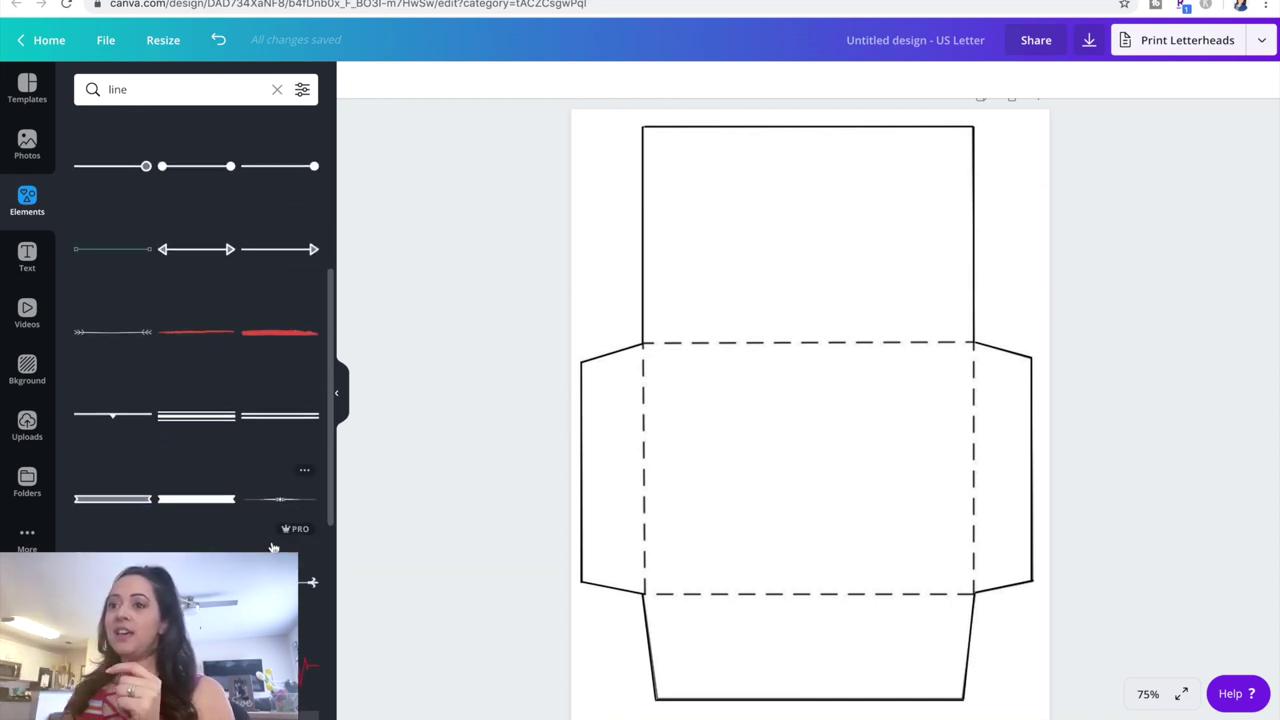
pyautogui.scroll(-10, 274, 548)
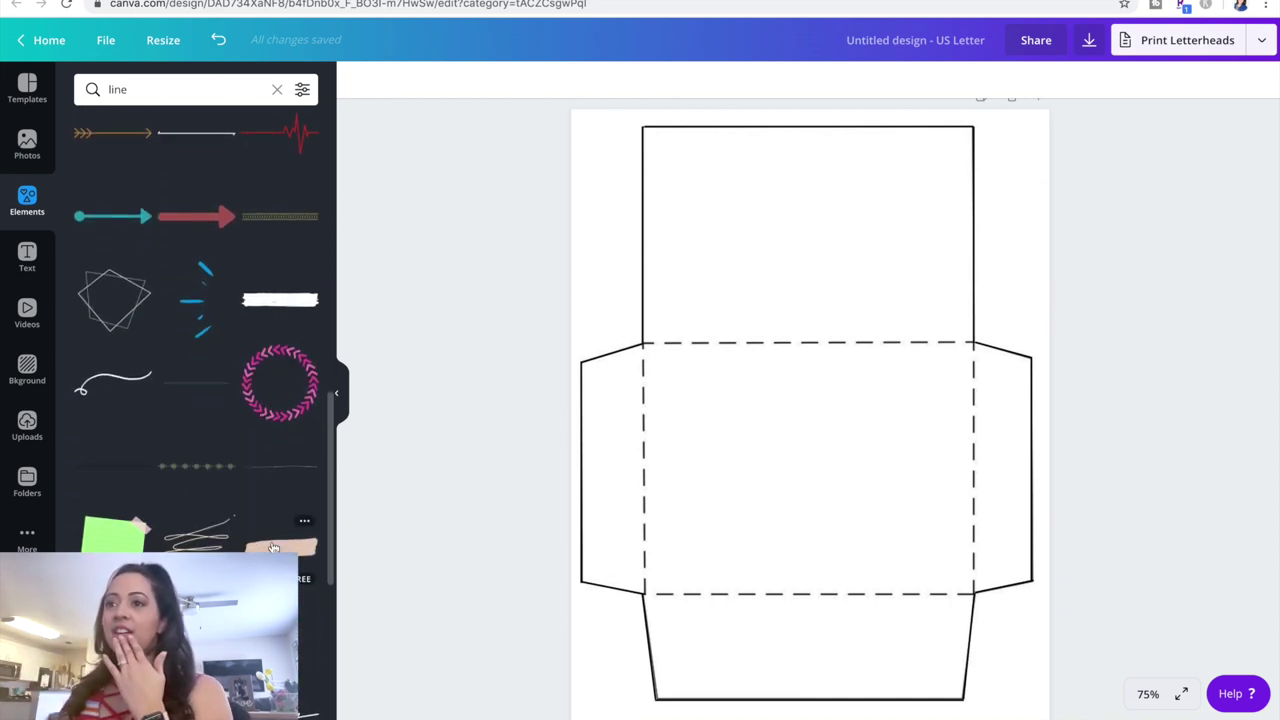
pyautogui.scroll(-6, 274, 548)
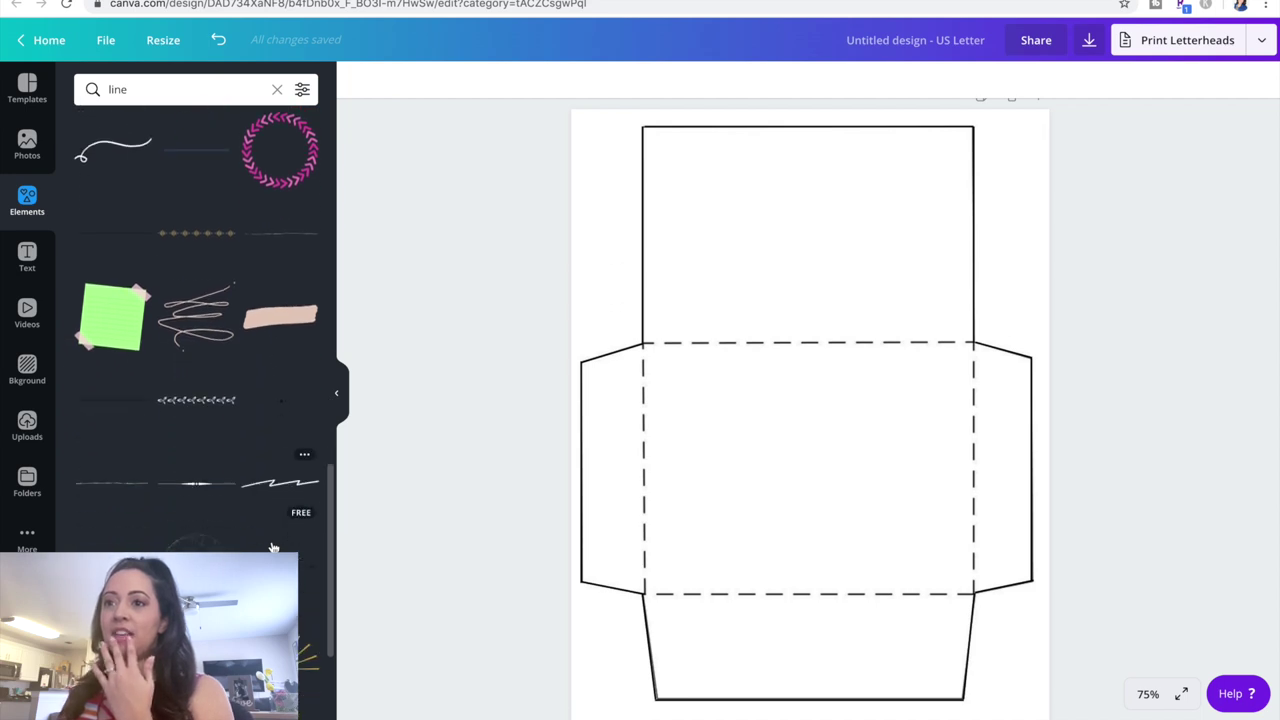
pyautogui.scroll(-5, 274, 548)
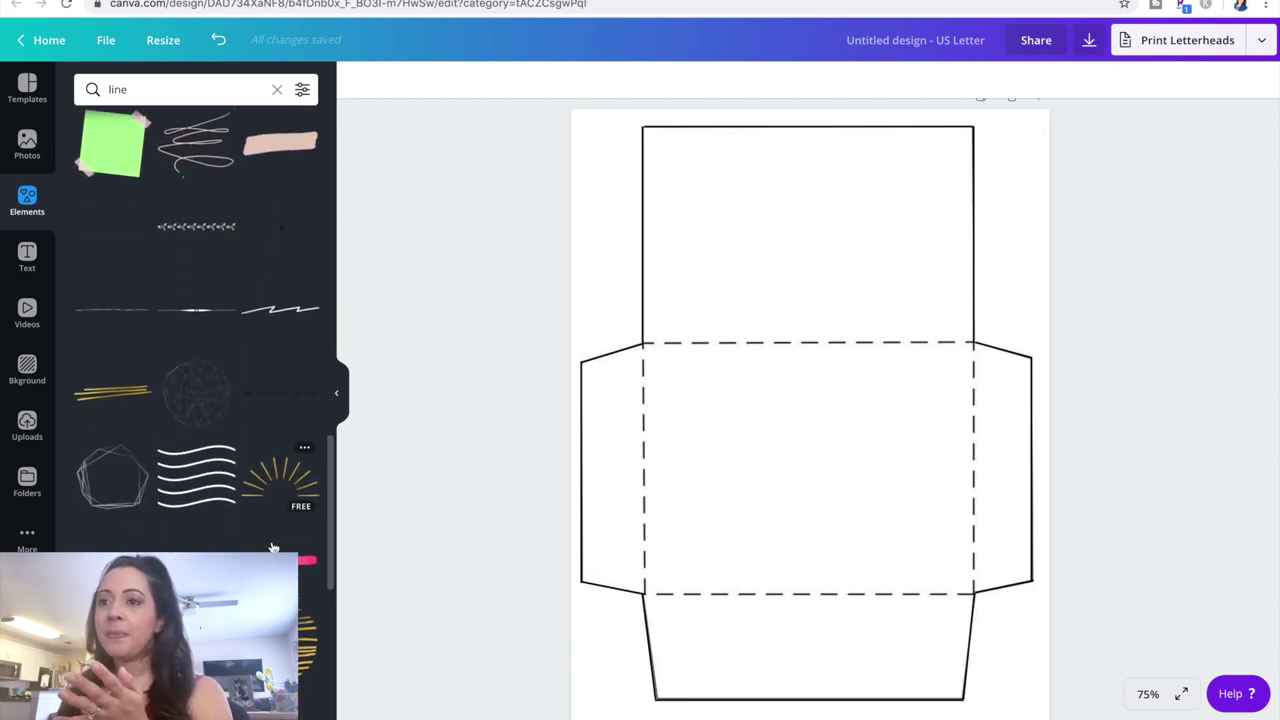
pyautogui.scroll(-4, 274, 548)
pyautogui.scroll(8, 274, 548)
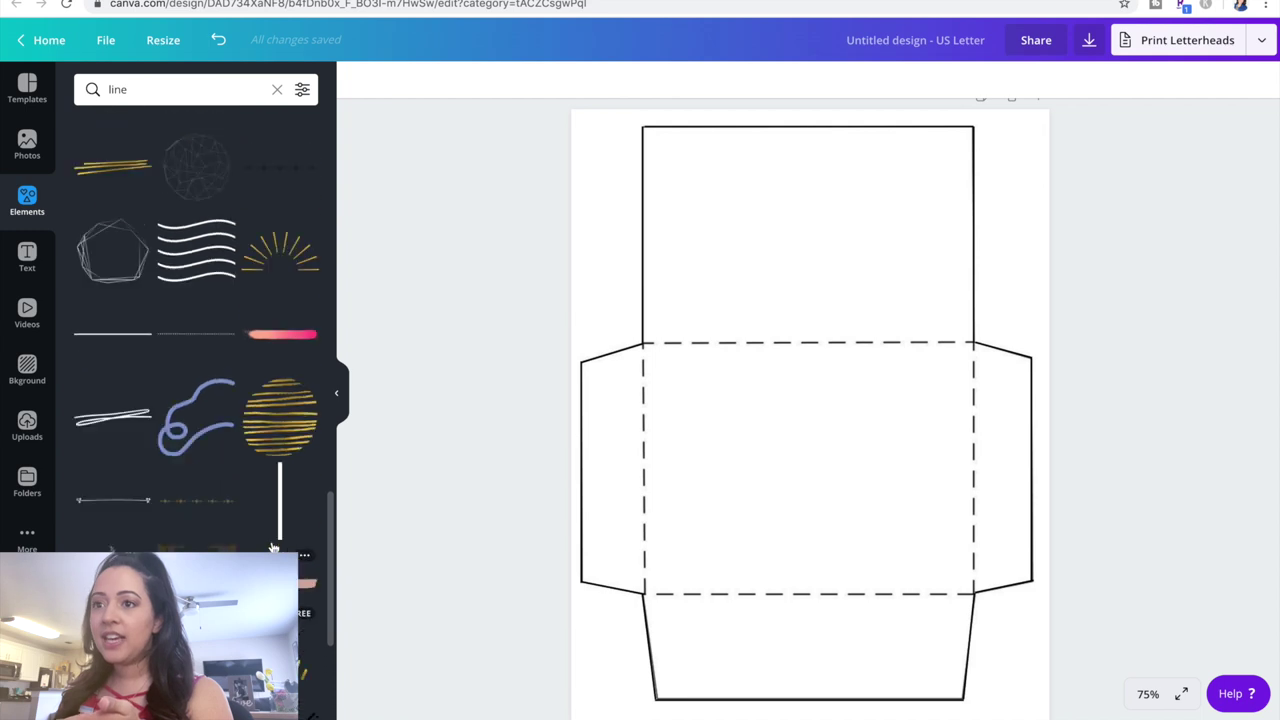
pyautogui.scroll(5, 274, 548)
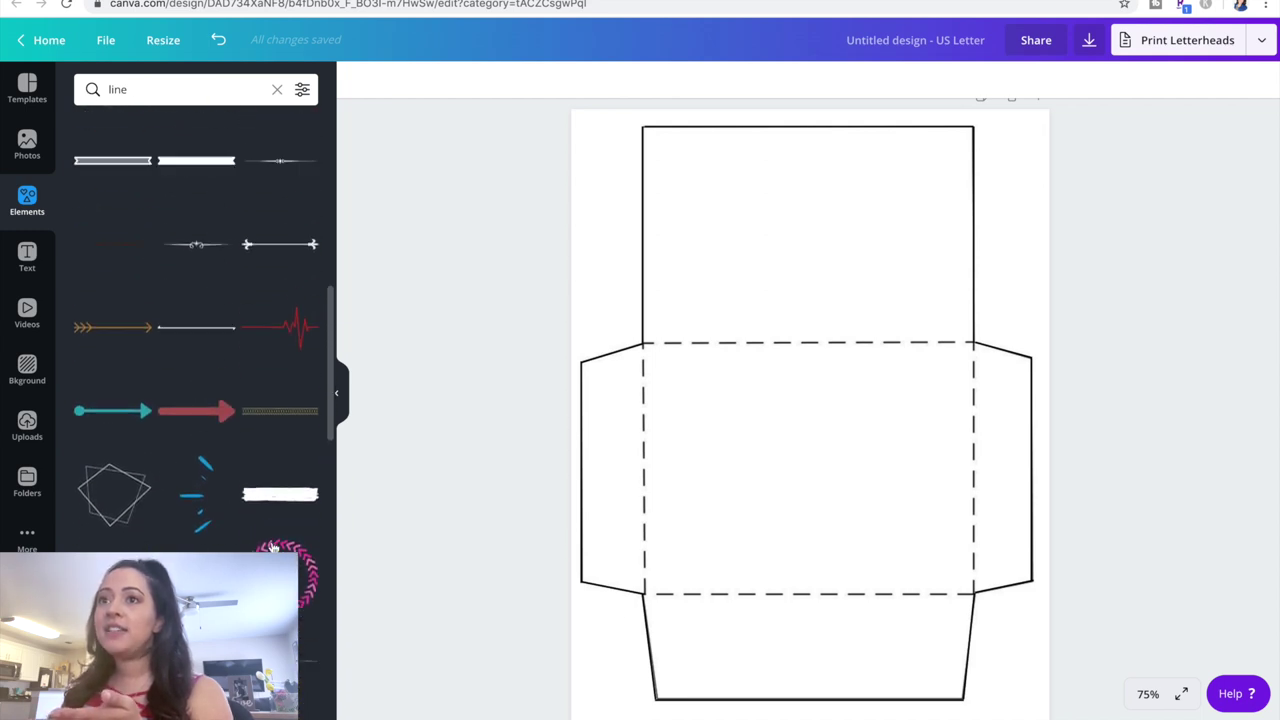
pyautogui.scroll(5, 274, 548)
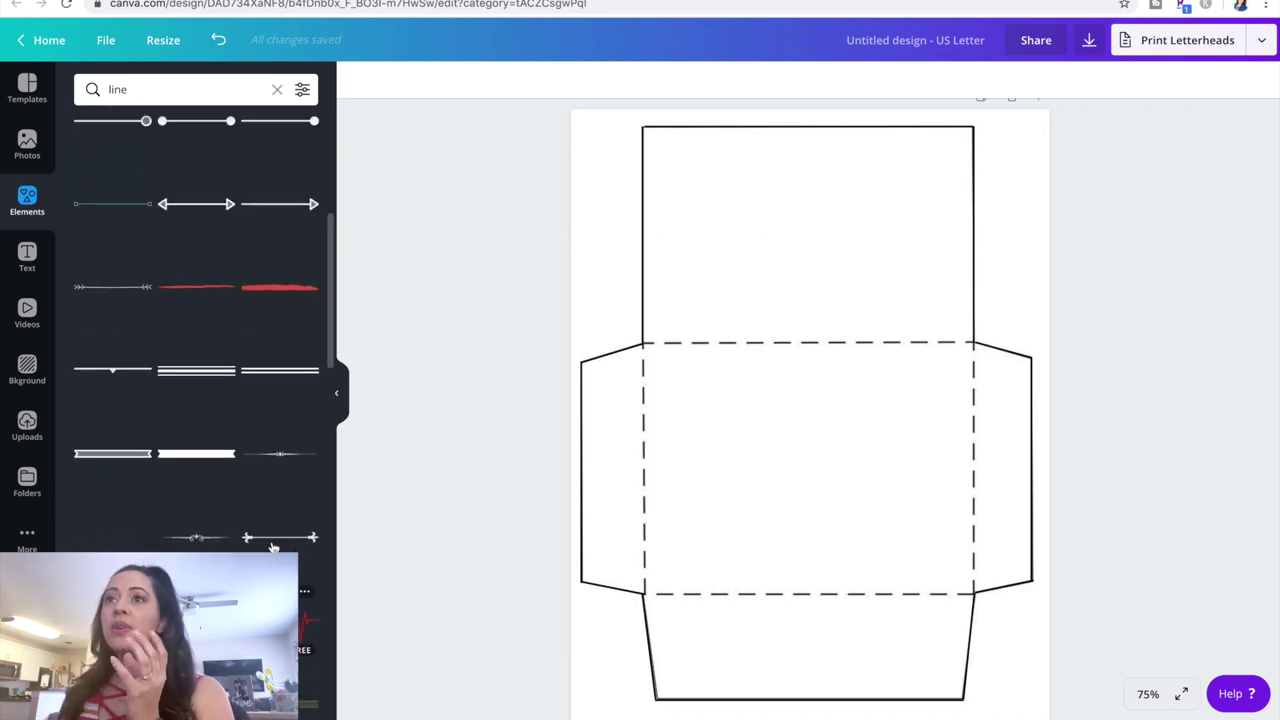
pyautogui.scroll(4, 274, 548)
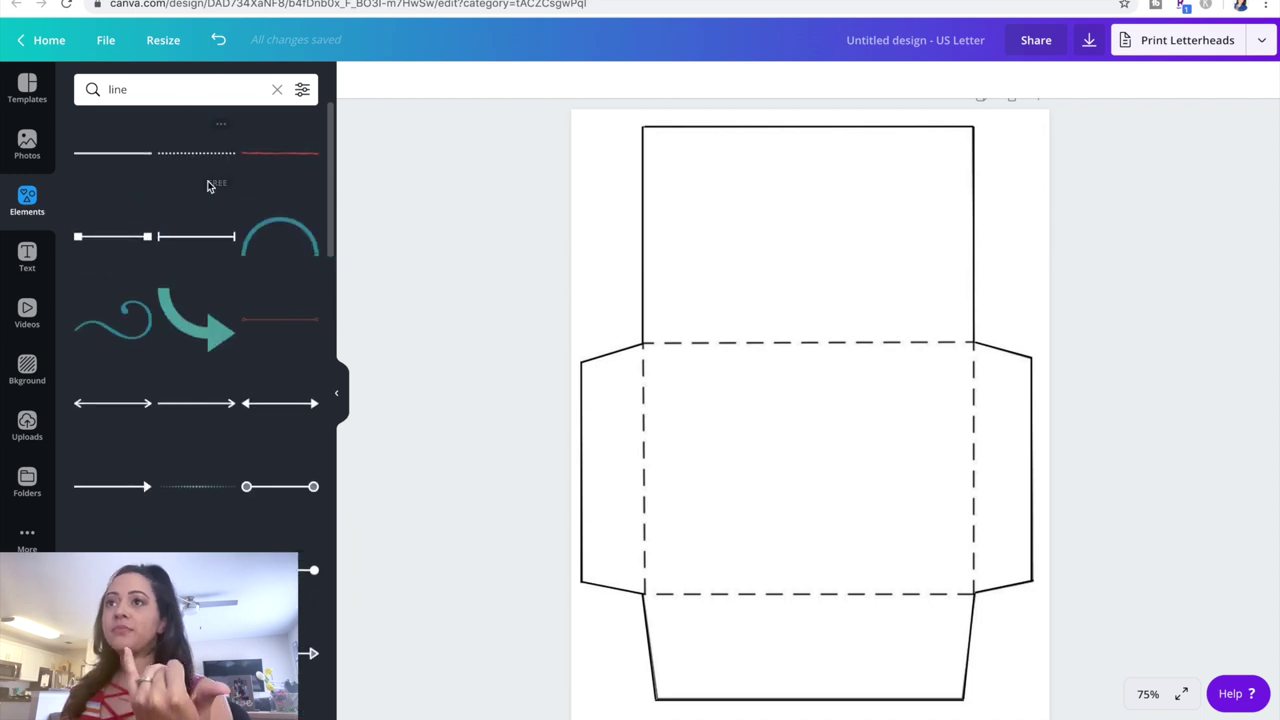
# Add the dotted line, colour it black and fit it over the upper dashed fold line between the envelope body and the top flap.
pyautogui.click(207, 153)
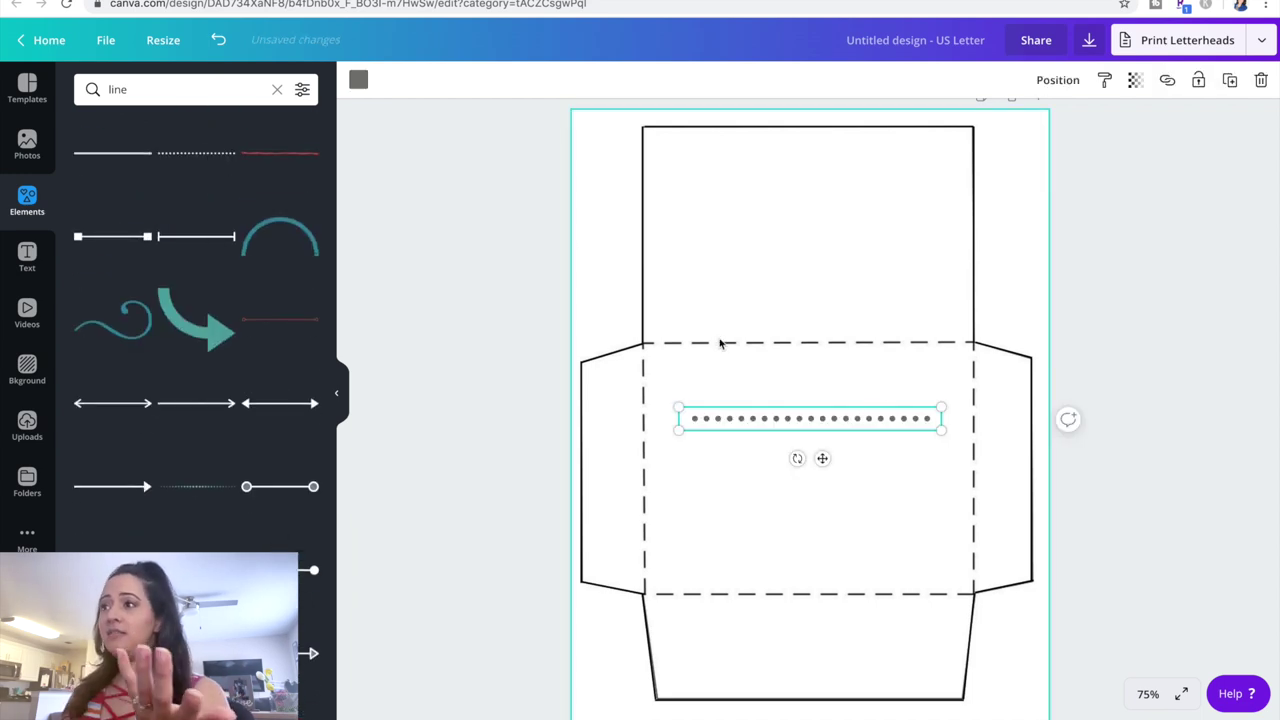
pyautogui.click(358, 79)
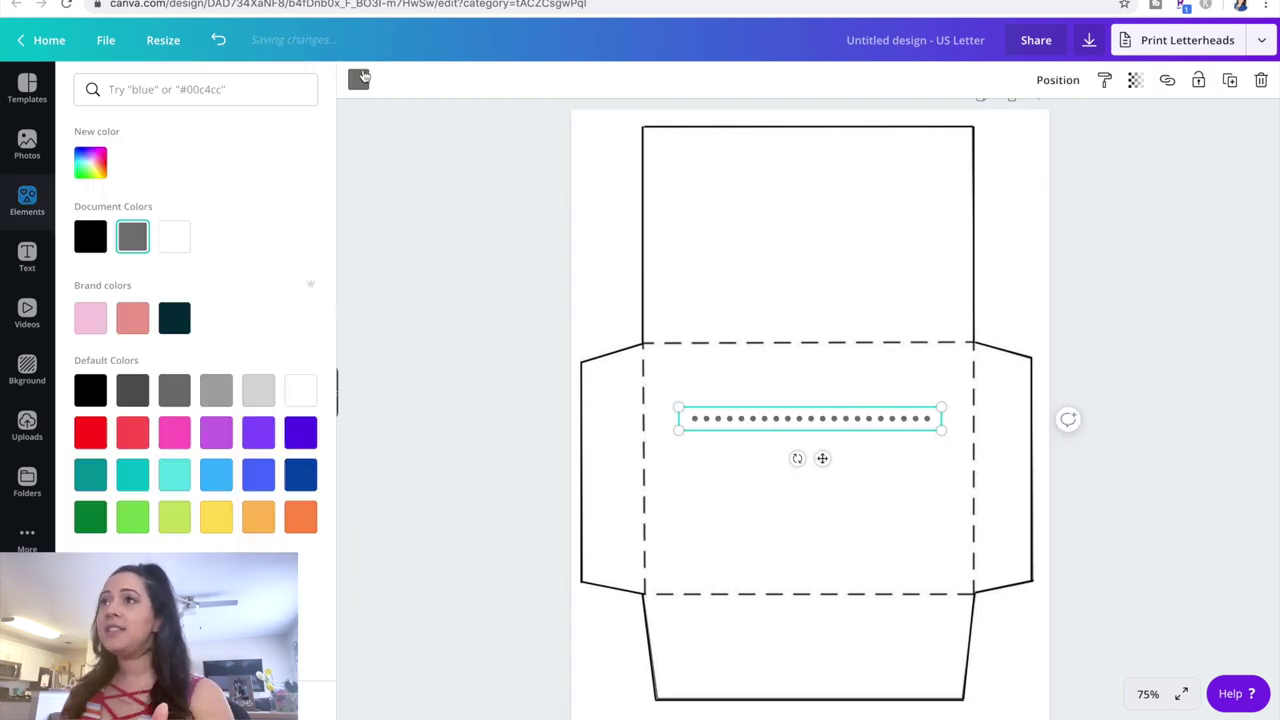
pyautogui.click(90, 234)
pyautogui.moveTo(941, 418); pyautogui.dragTo(846, 414)
pyautogui.moveTo(771, 457); pyautogui.dragTo(734, 381)
pyautogui.moveTo(812, 345); pyautogui.dragTo(970, 346)
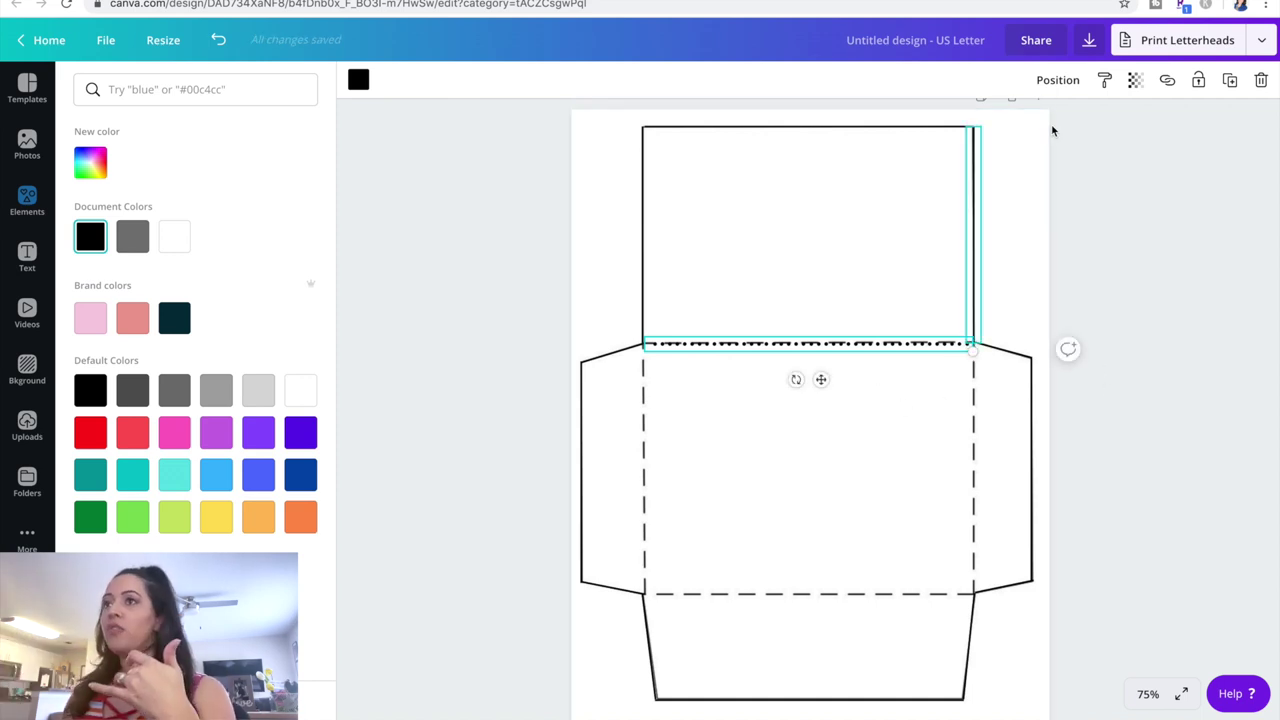
# Duplicate the dotted line and place the copy over the lower dashed fold line above the bottom flap.
pyautogui.click(1228, 86)
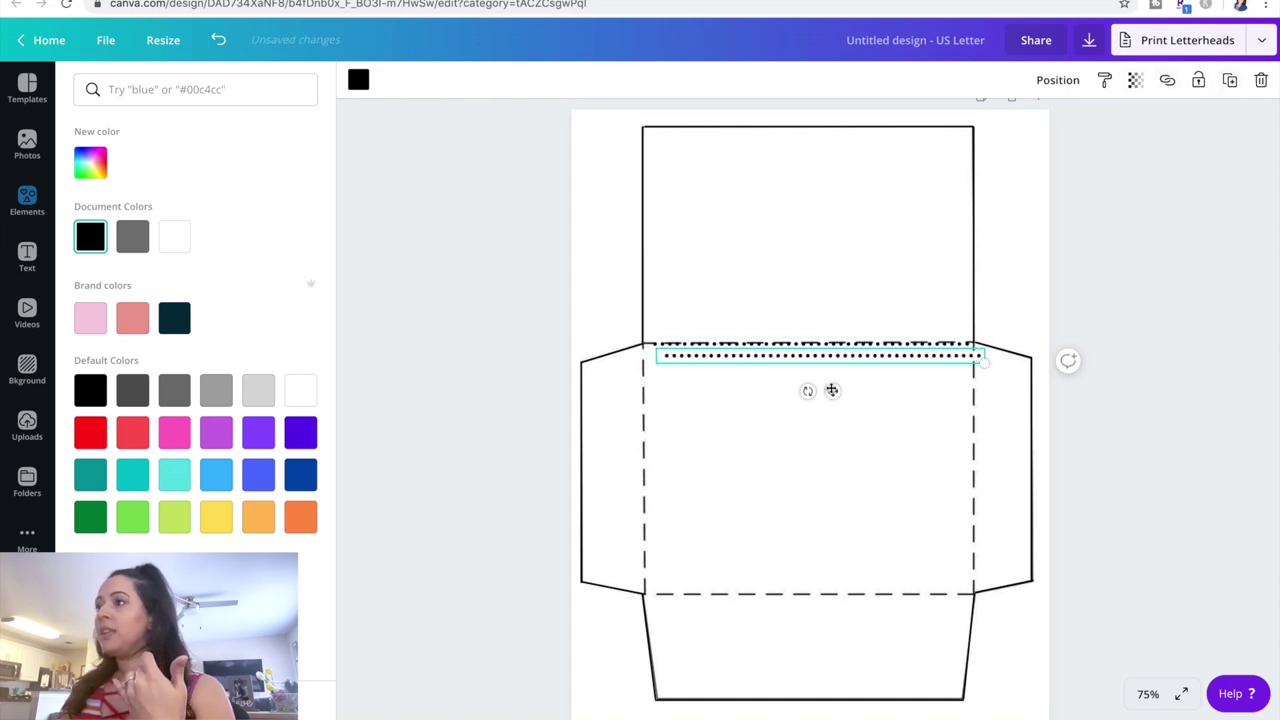
pyautogui.moveTo(833, 391); pyautogui.dragTo(821, 630)
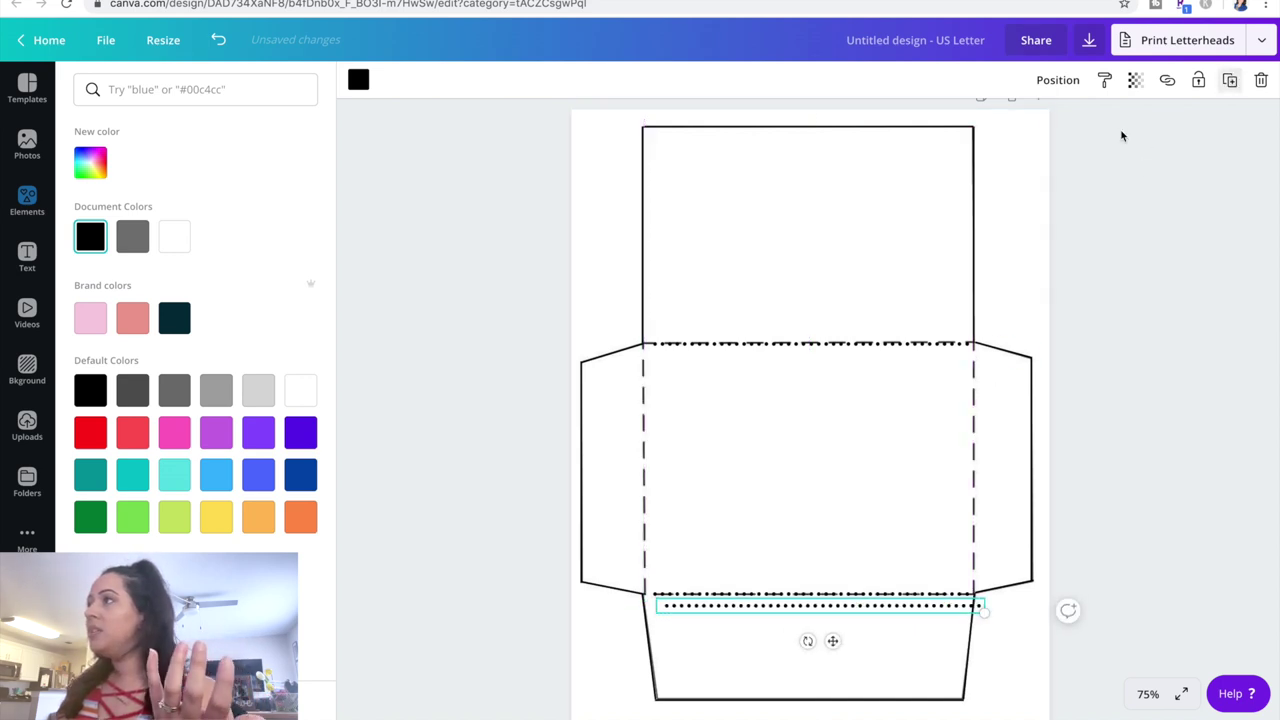
# Rotate the new dotted line copy to vertical, place it over the left dashed fold line and shorten it to fit.
pyautogui.moveTo(796, 629); pyautogui.dragTo(861, 617)
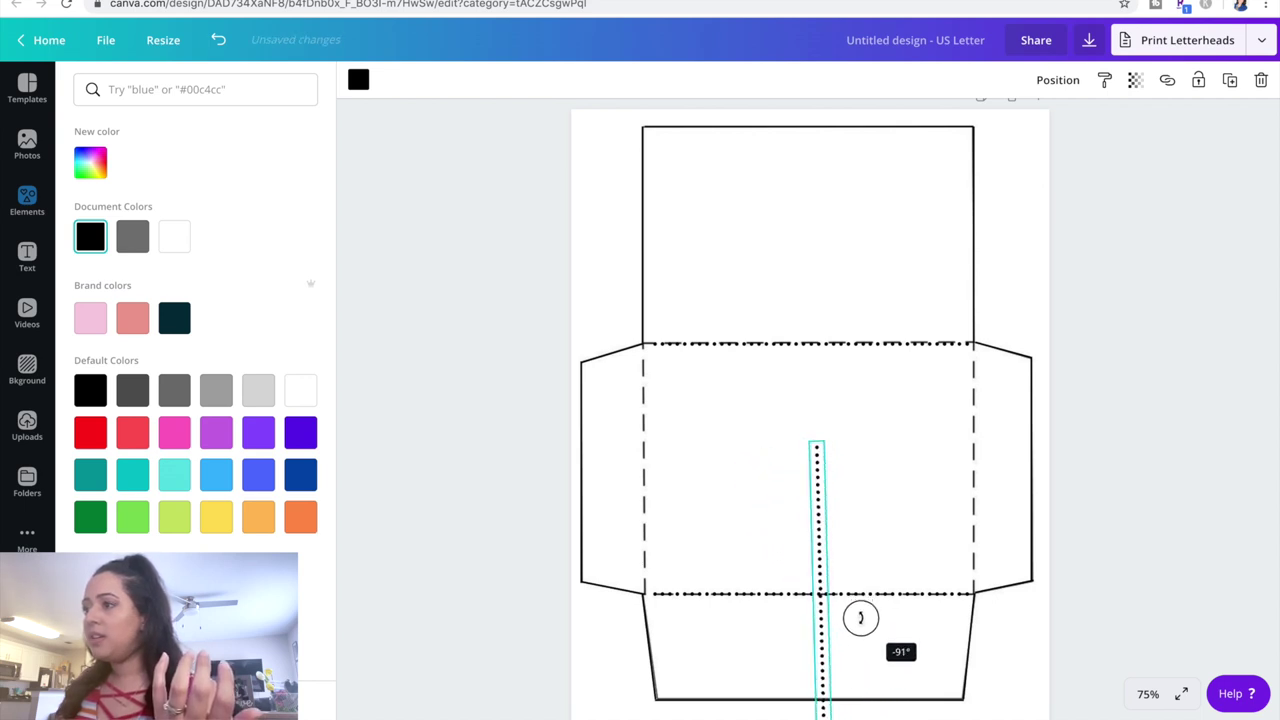
pyautogui.moveTo(861, 617); pyautogui.dragTo(680, 414)
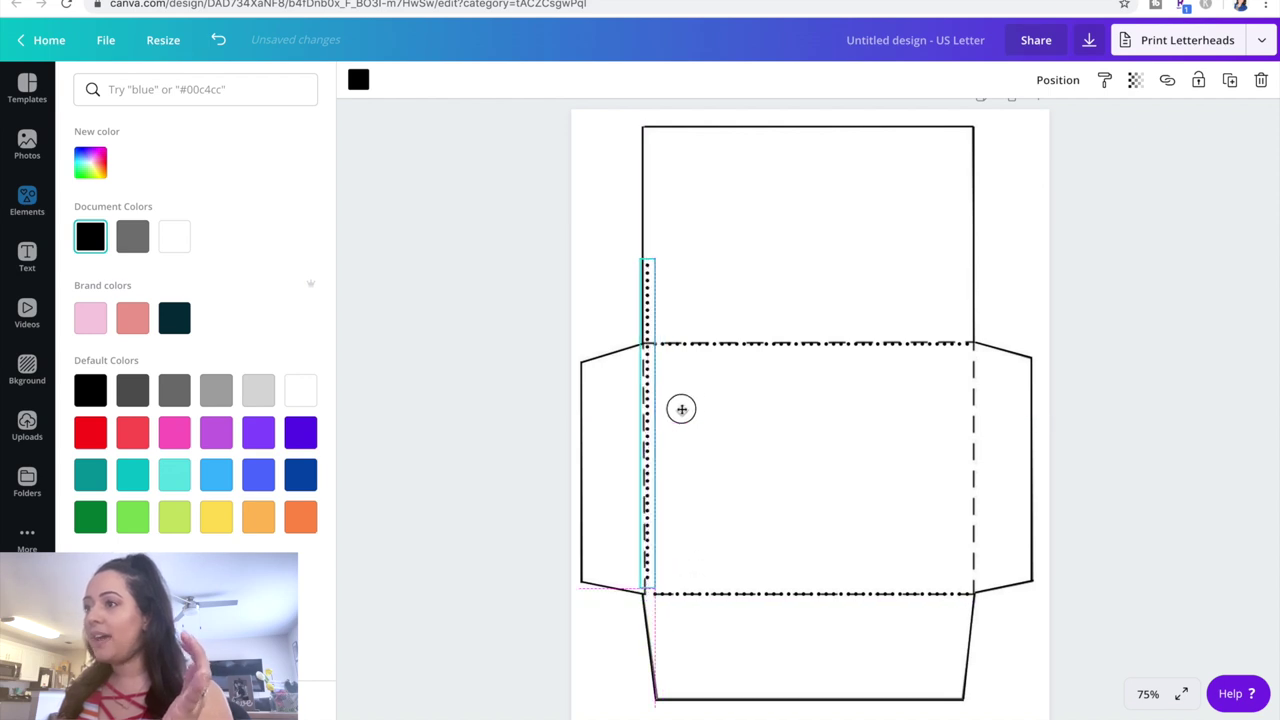
pyautogui.moveTo(642, 270); pyautogui.dragTo(640, 349)
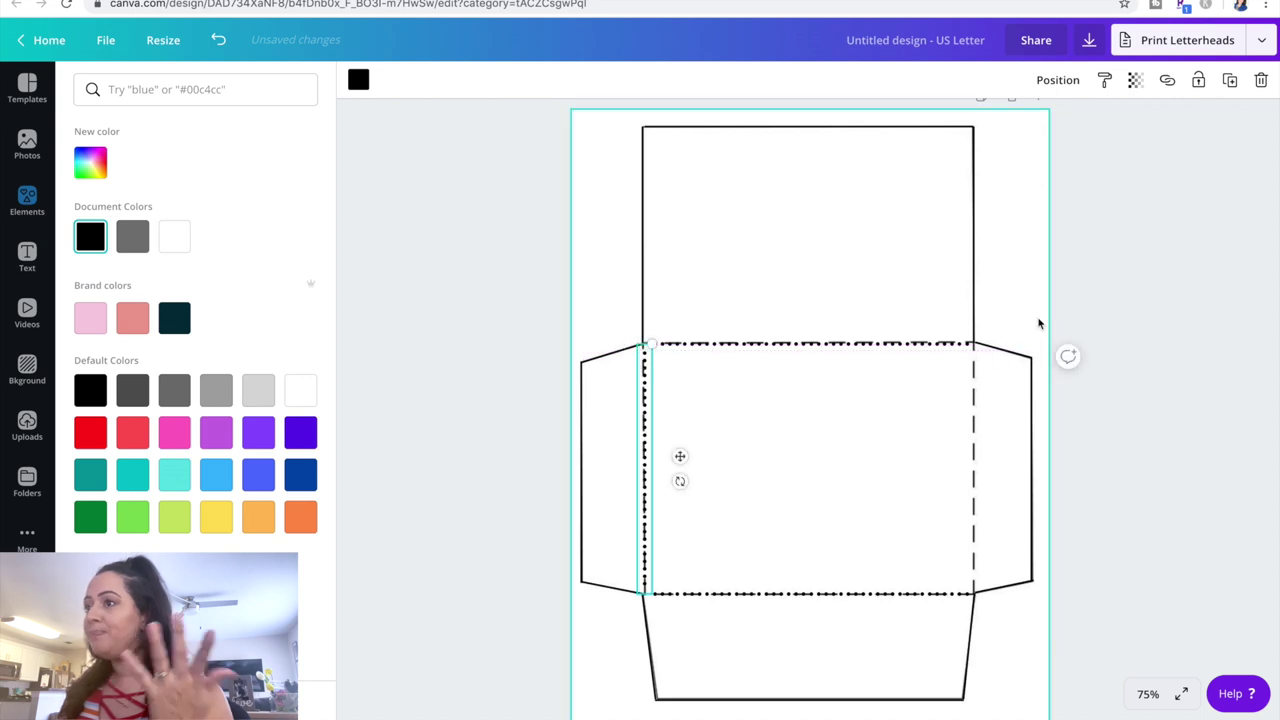
# Duplicate the vertical dotted line and place the copy over the right dashed fold line.
pyautogui.click(1232, 82)
pyautogui.moveTo(691, 466); pyautogui.dragTo(1009, 453)
pyautogui.press('Escape')
pyautogui.press('Escape')
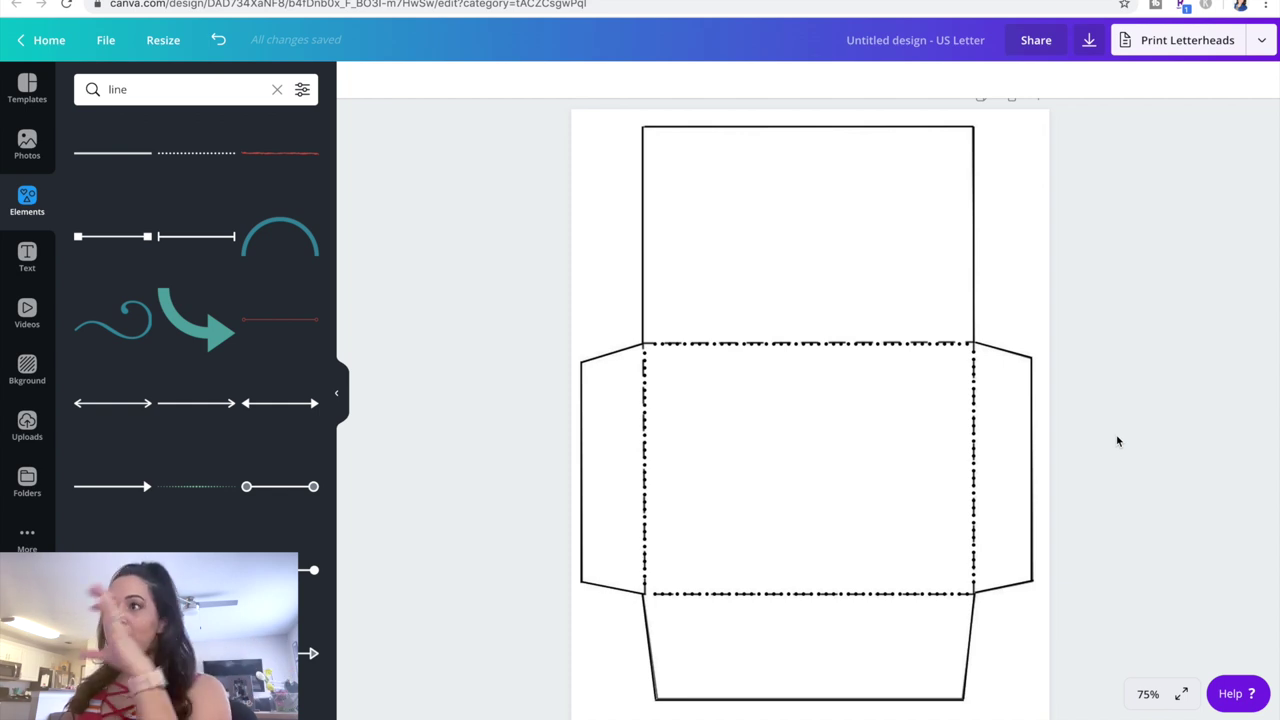
# Delete the downloaded outline image behind the traced lines.
pyautogui.click(1029, 264)
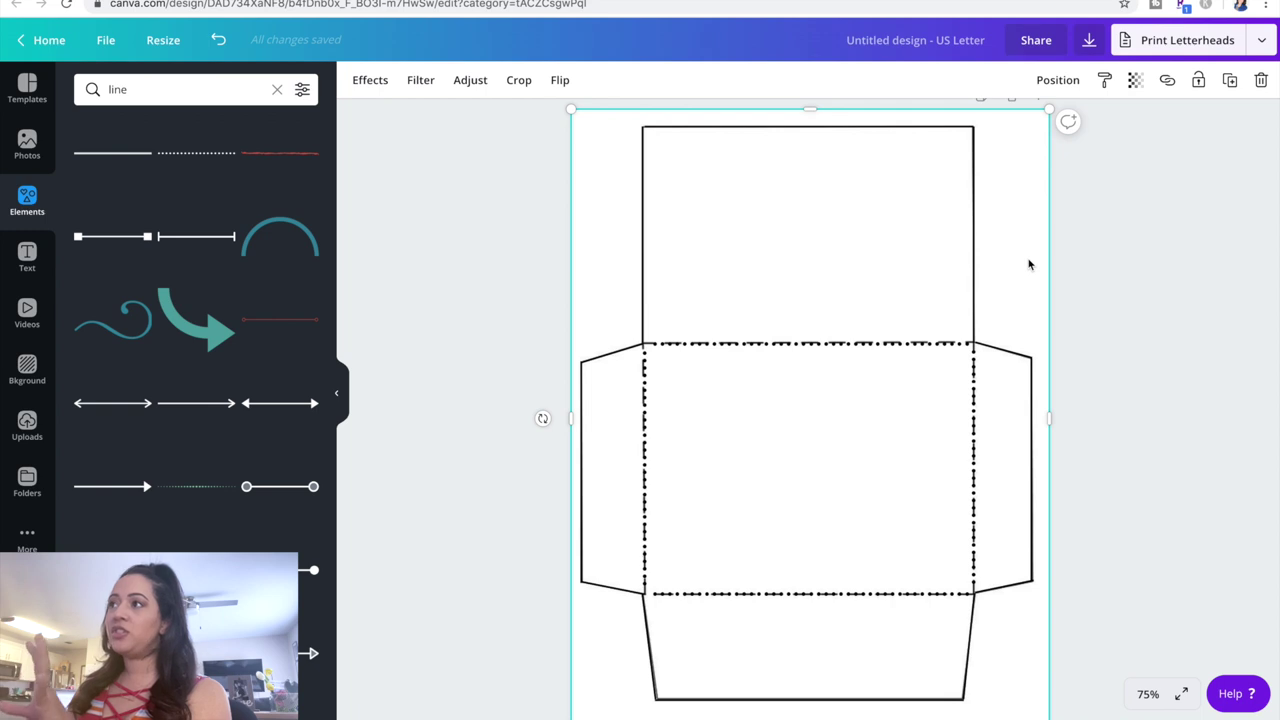
pyautogui.press('Escape')
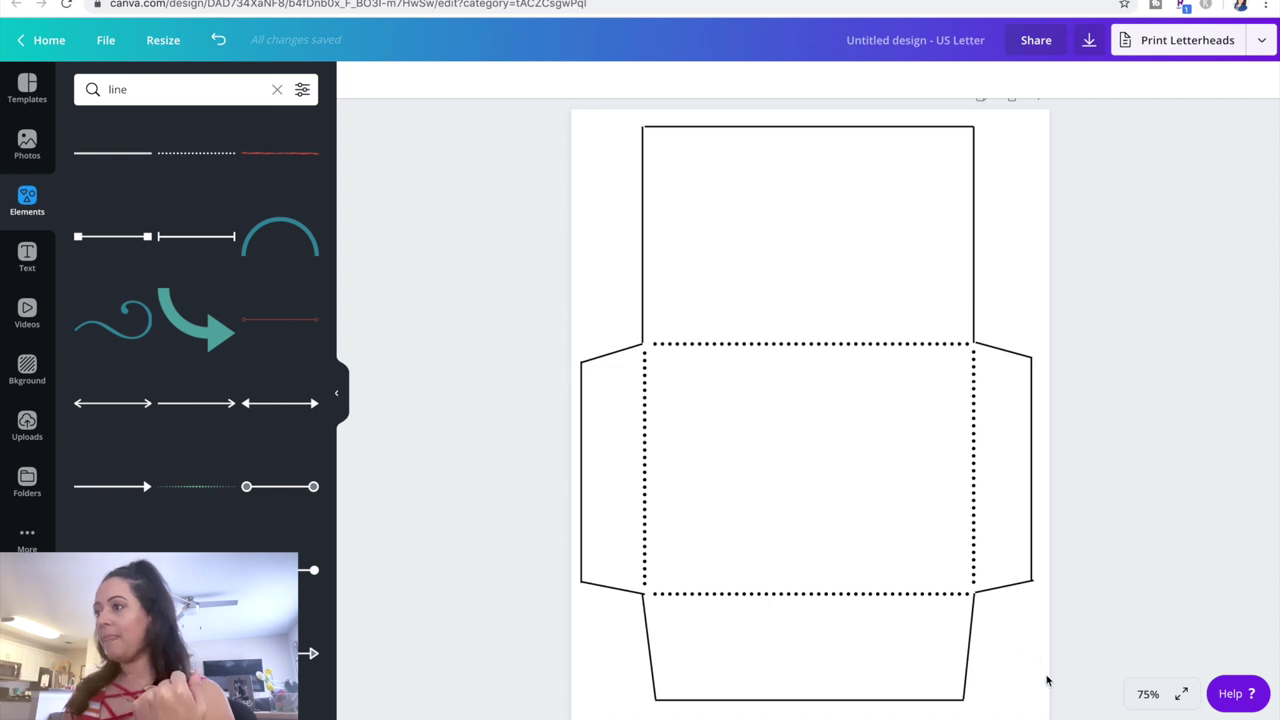
pyautogui.scroll(-2, 1047, 681)
pyautogui.scroll(1, 1047, 681)
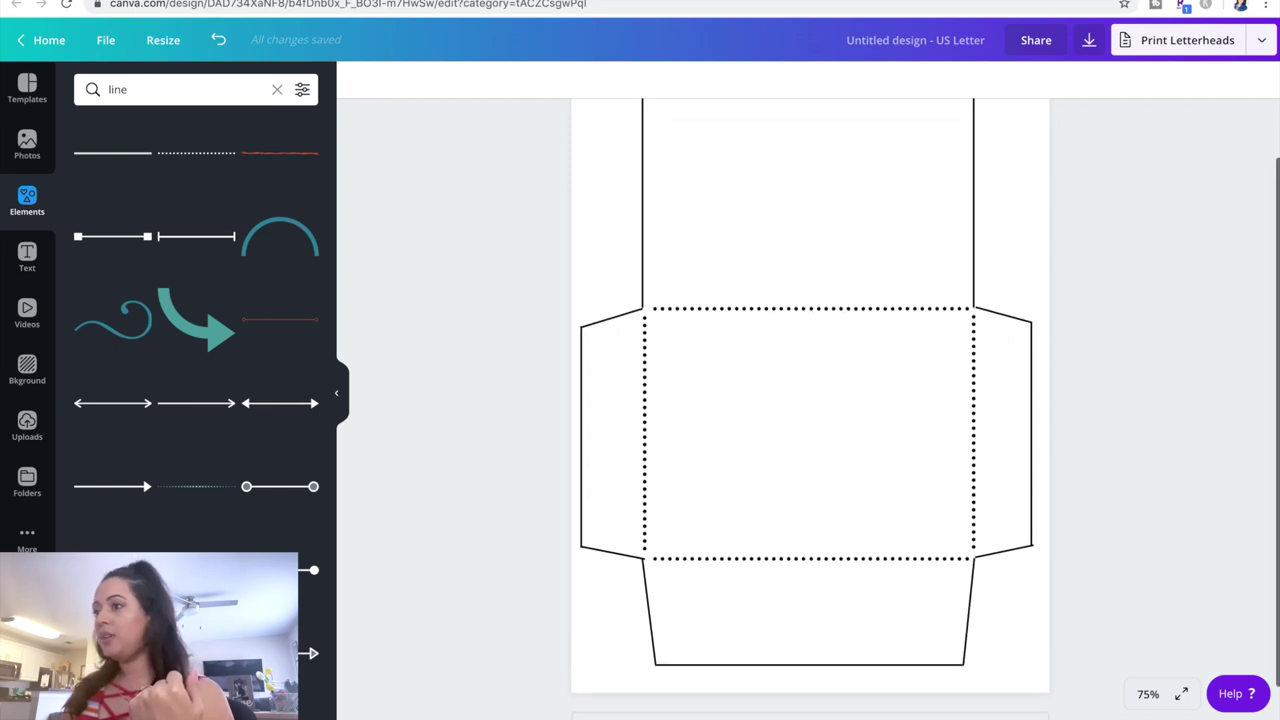
# Shorten the left side flap's outer vertical edge to about 3.9 wide so its upper end meets the slanted edge.
pyautogui.click(1148, 694)
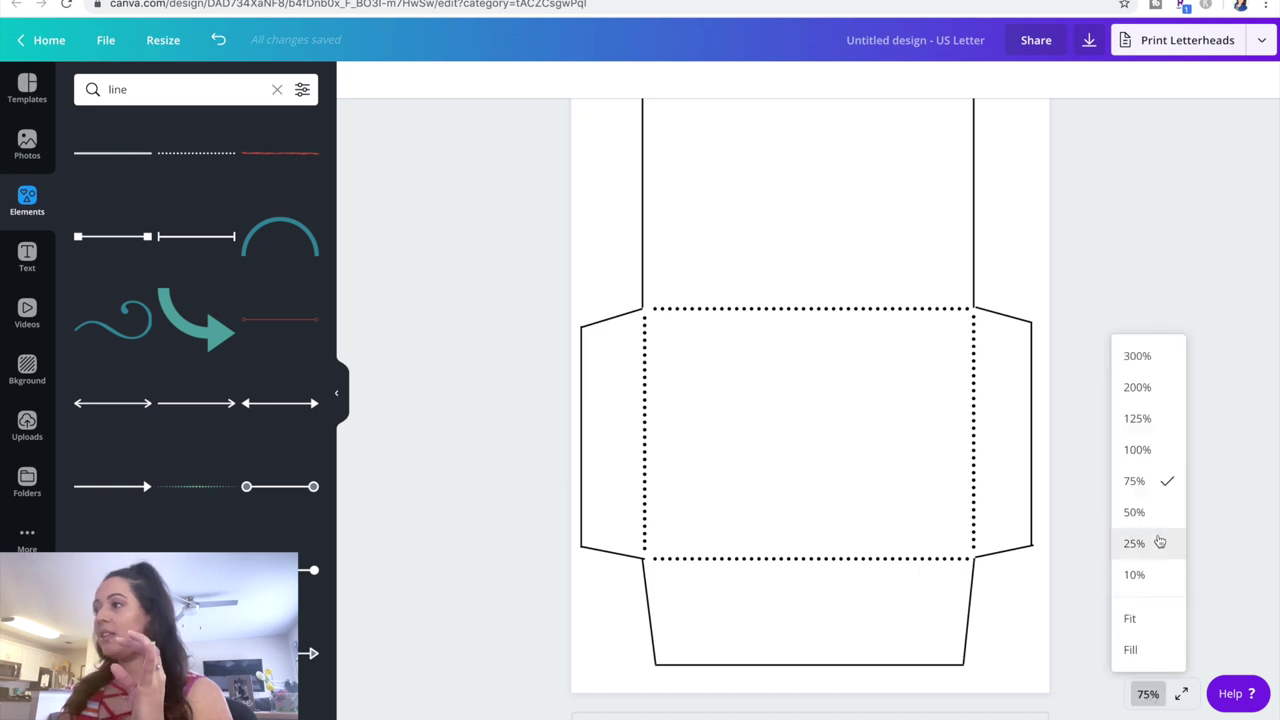
pyautogui.click(1151, 366)
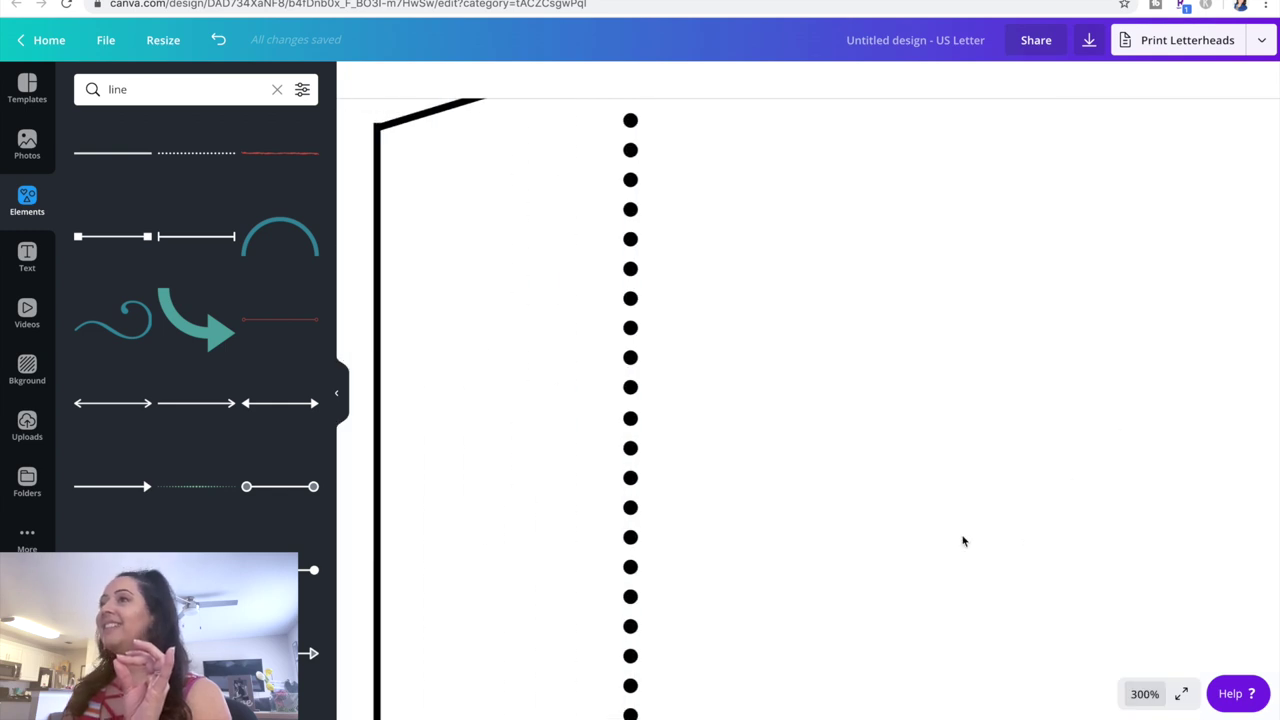
pyautogui.scroll(3, 963, 541)
pyautogui.click(420, 245)
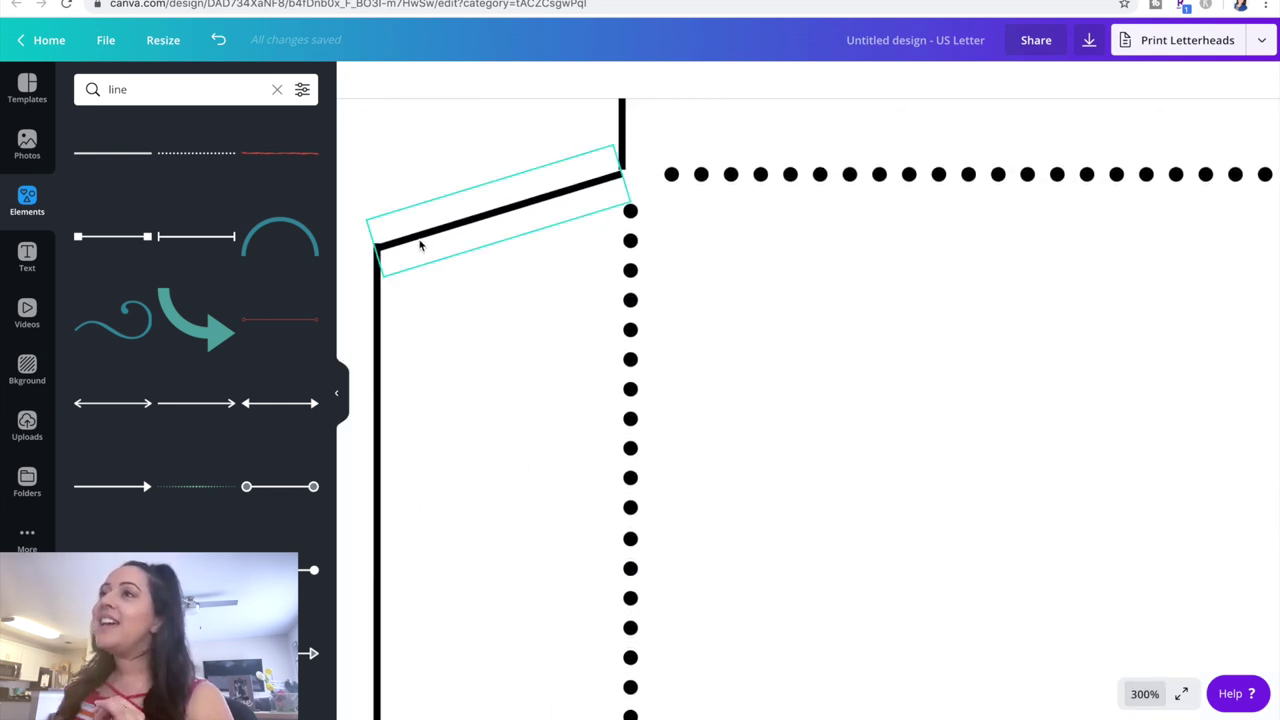
pyautogui.click(420, 245)
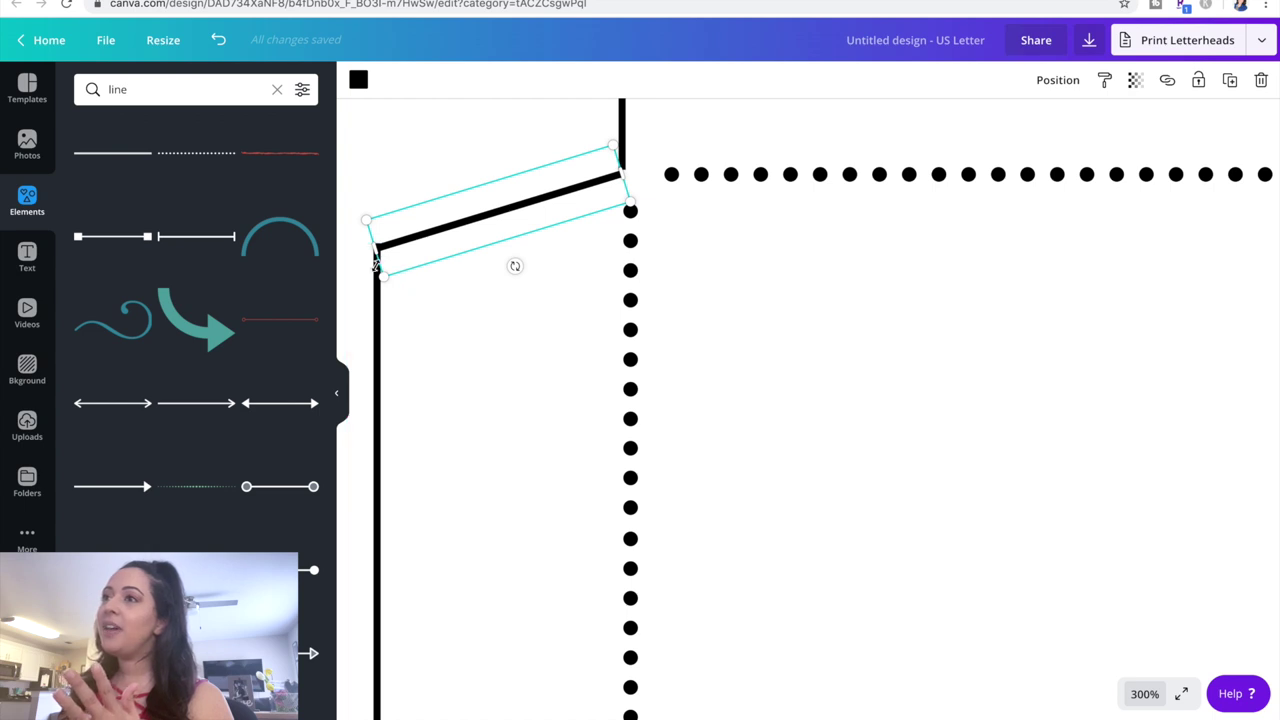
pyautogui.click(378, 152)
pyautogui.click(377, 249)
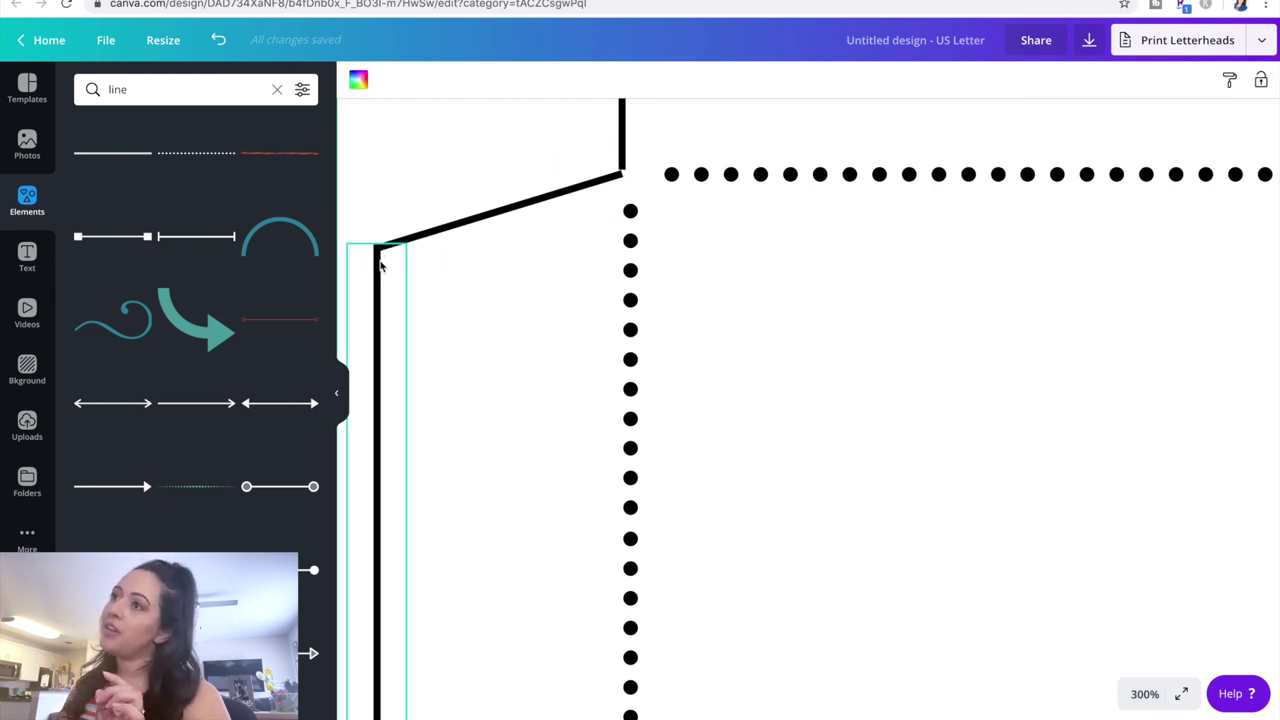
pyautogui.moveTo(376, 245); pyautogui.dragTo(376, 250)
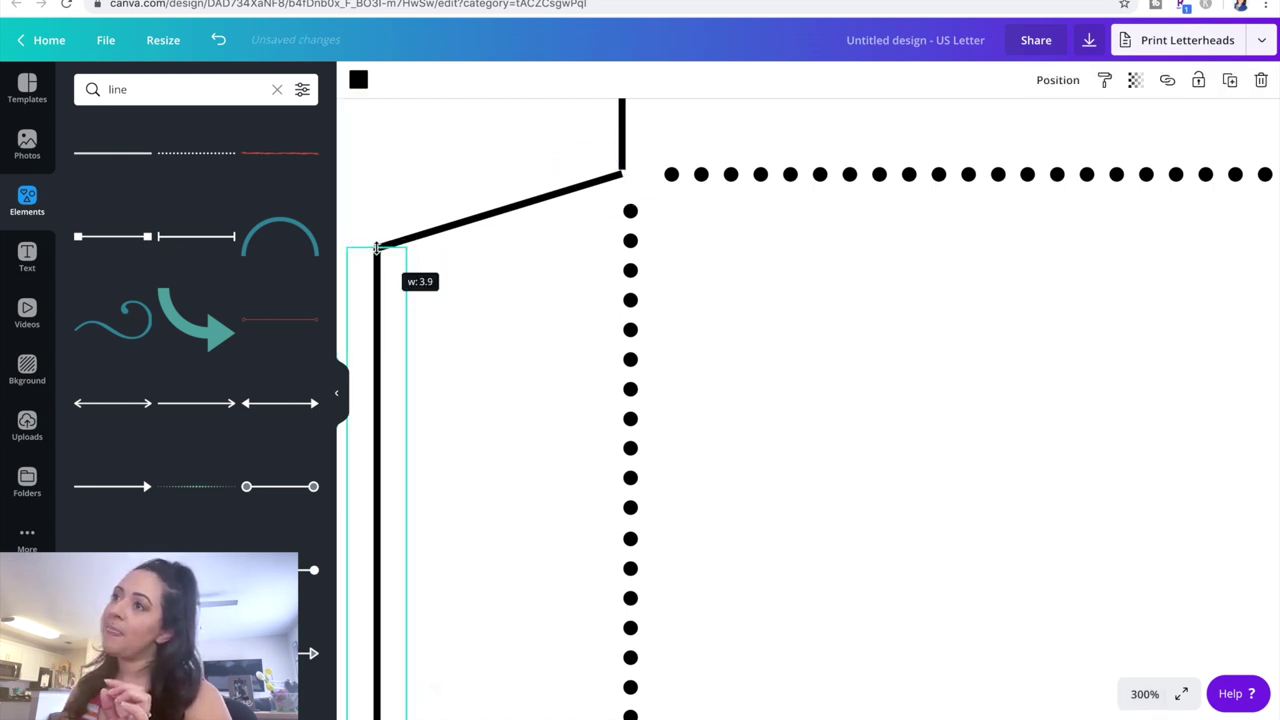
# Nudge the left side flap's upper slanted edge into line with the end of the outer vertical edge.
pyautogui.click(391, 194)
pyautogui.click(400, 223)
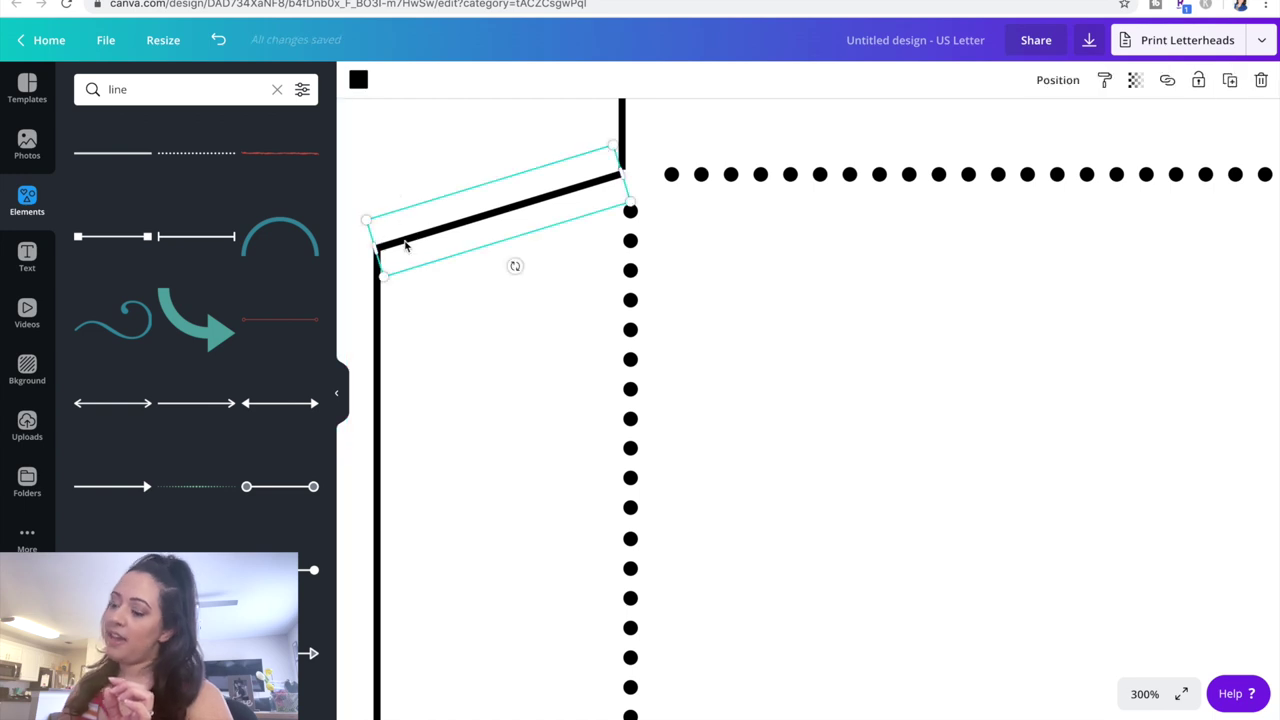
pyautogui.click(453, 155)
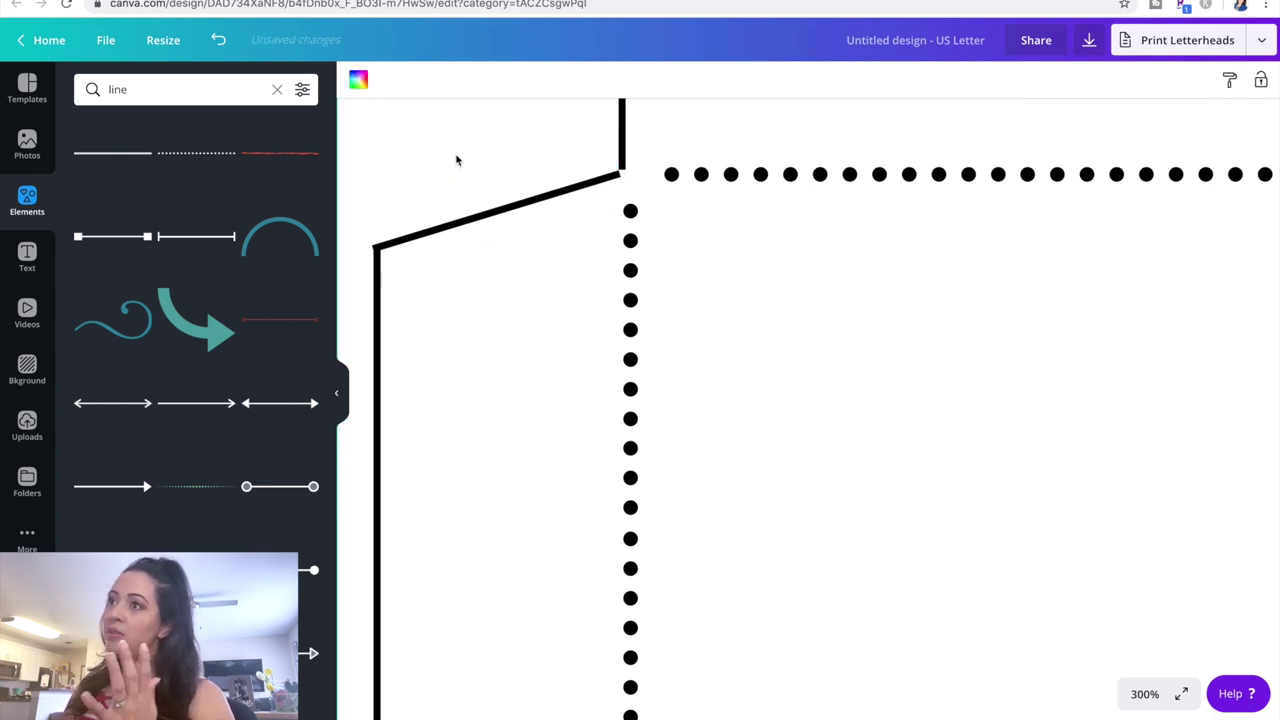
pyautogui.click(457, 214)
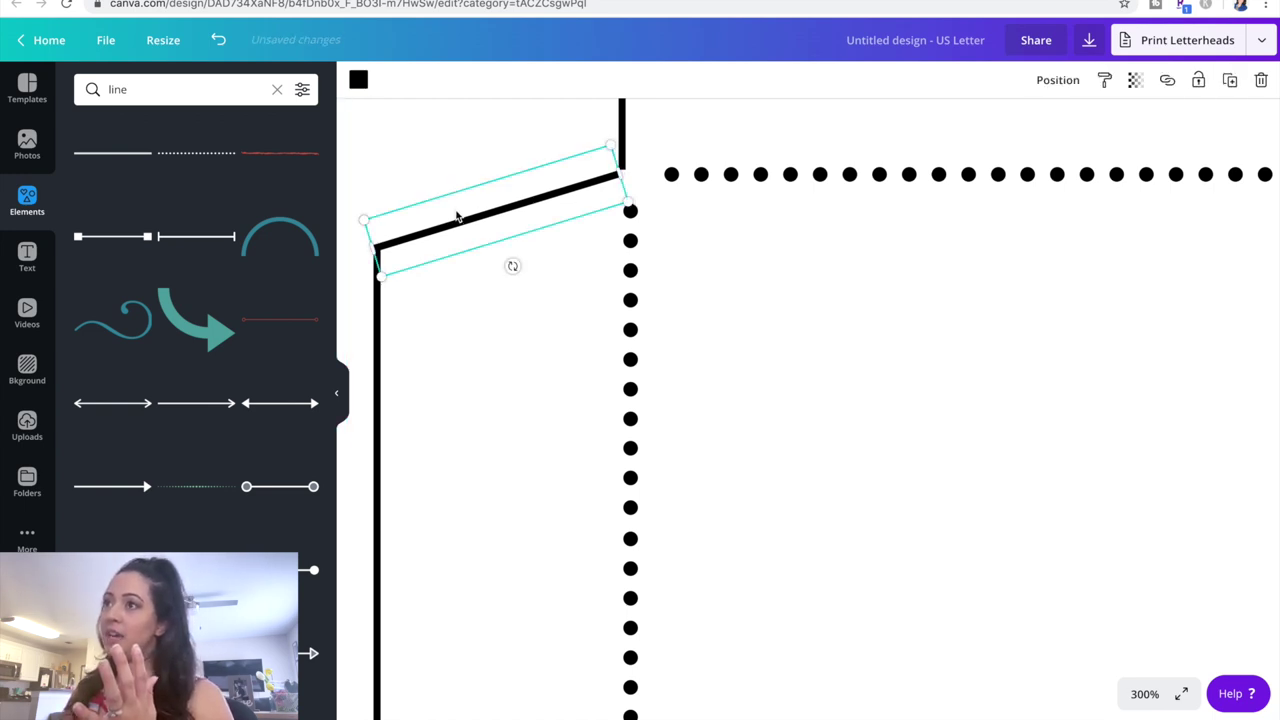
pyautogui.click(464, 150)
pyautogui.click(471, 218)
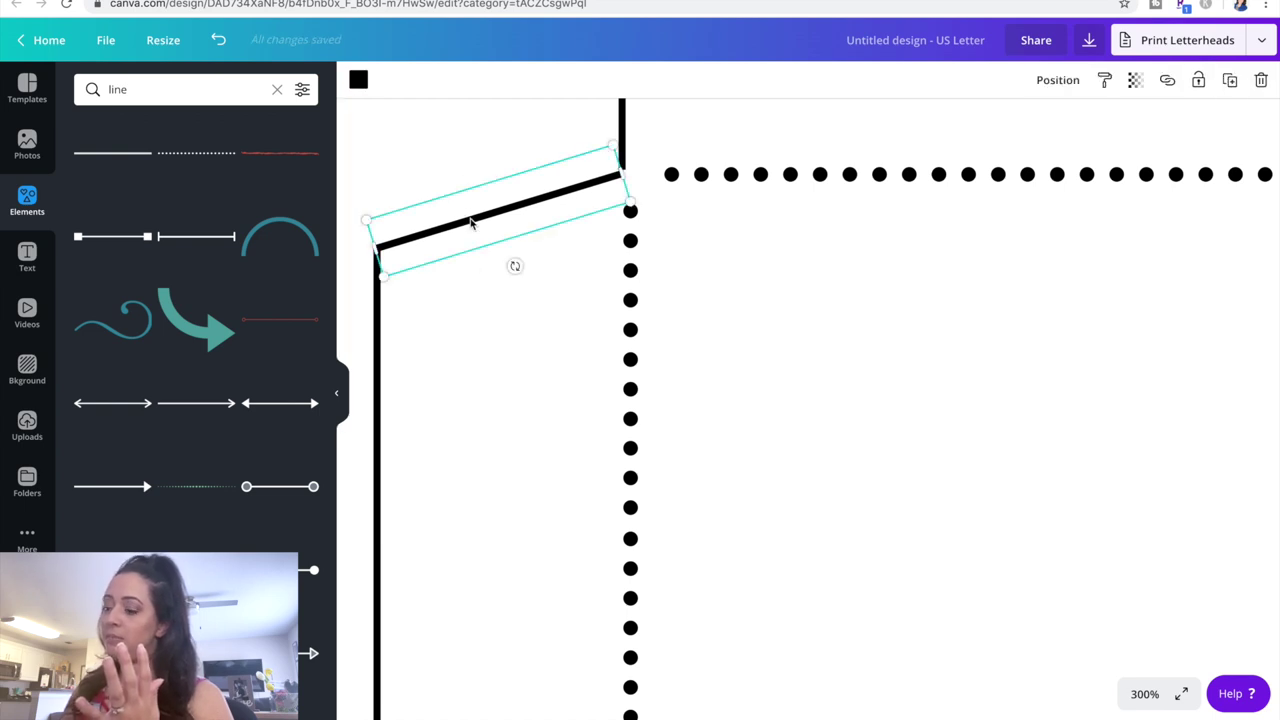
pyautogui.click(472, 169)
pyautogui.click(574, 198)
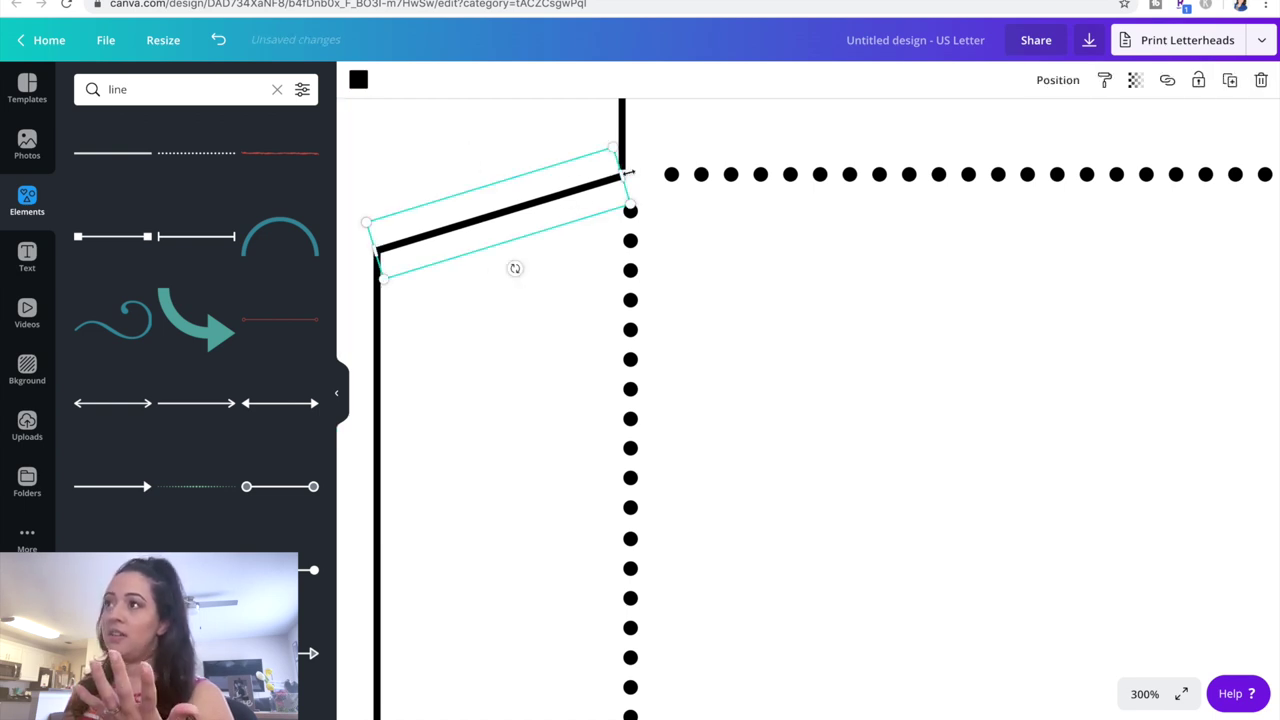
# Extend the top flap's left side downward until it joins the left side flap's upper slanted edge.
pyautogui.click(623, 130)
pyautogui.moveTo(617, 168); pyautogui.dragTo(618, 178)
pyautogui.click(451, 176)
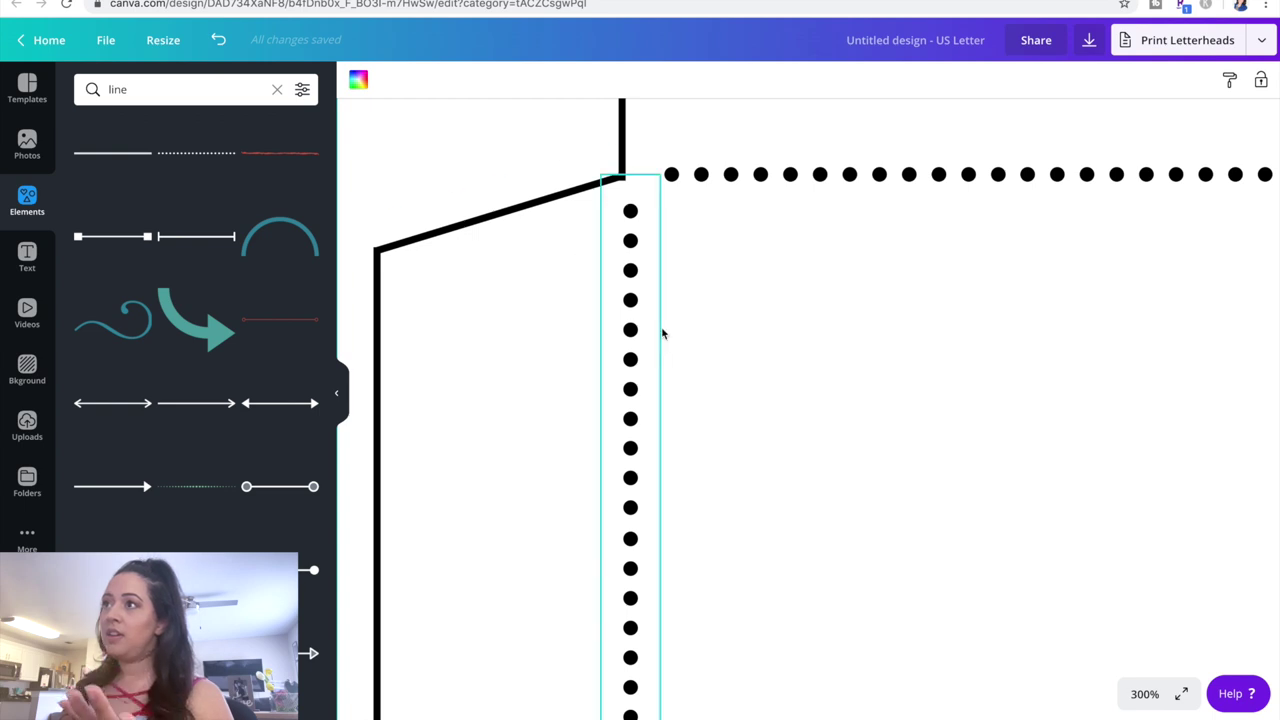
# Close the top flap's upper left corner by extending its upper edge to the vertical side.
pyautogui.scroll(5, 663, 333)
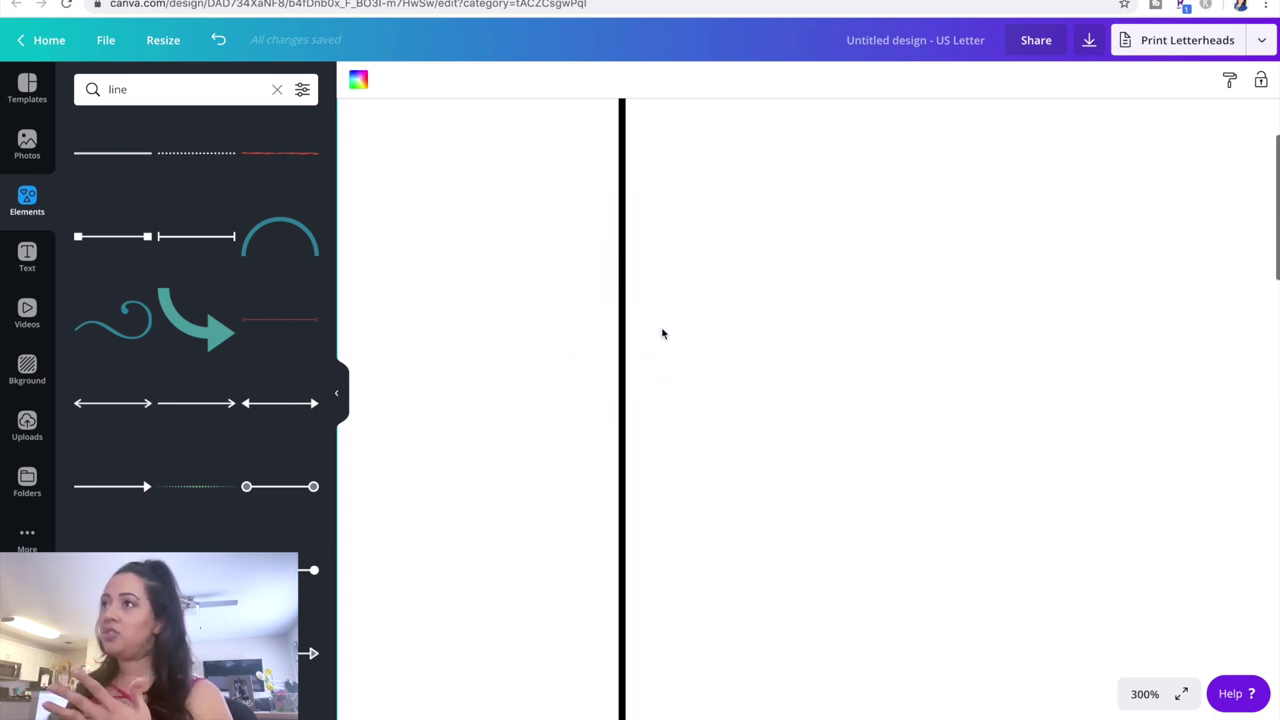
pyautogui.scroll(2, 663, 333)
pyautogui.click(622, 198)
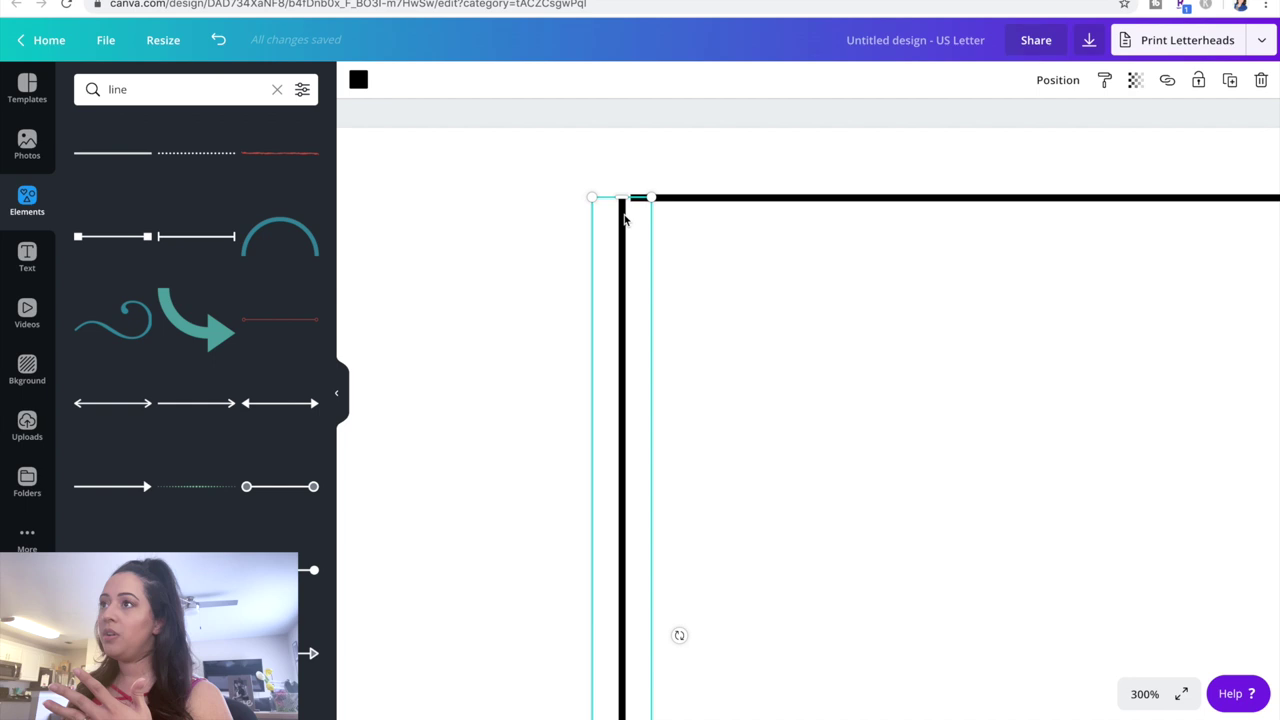
pyautogui.moveTo(620, 194)
pyautogui.mouseDown()
pyautogui.moveTo(637, 189)
pyautogui.moveTo(618, 197)
pyautogui.mouseUp()
pyautogui.click(686, 196)
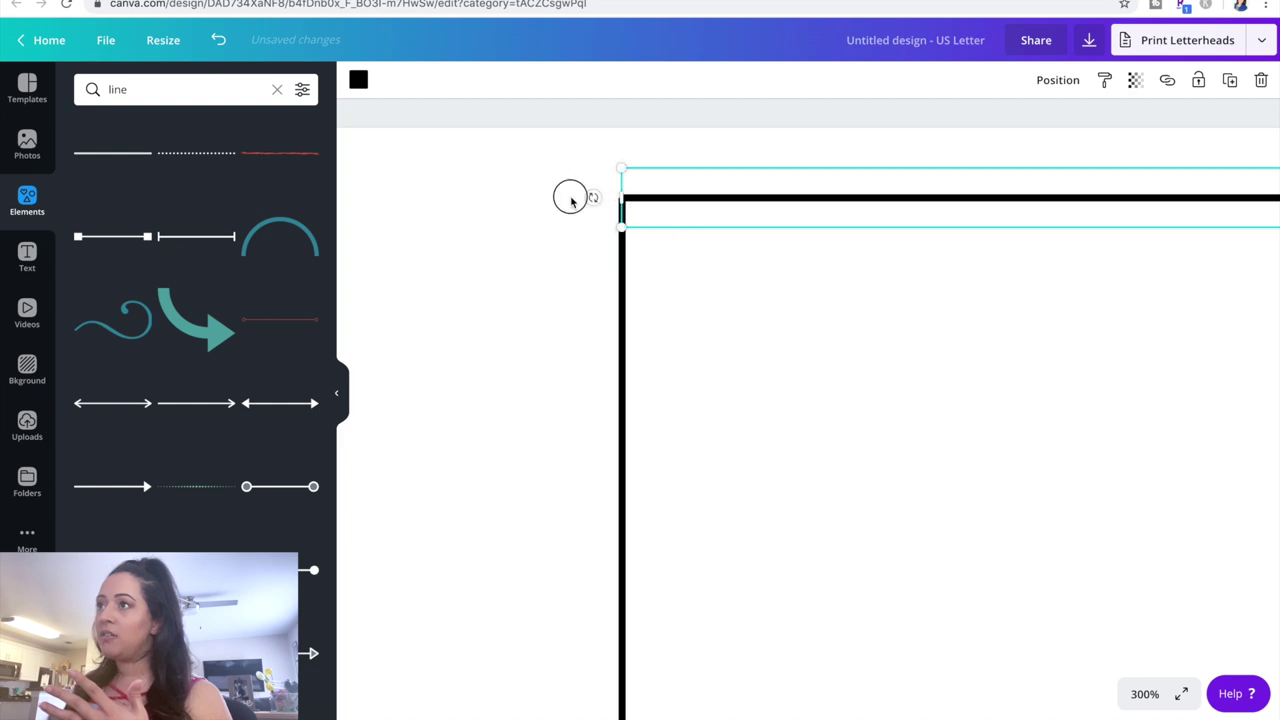
pyautogui.click(571, 201)
# Extend the right side flap's upper slanted edge until it joins the top flap's right side.
pyautogui.hscroll(10, 891, 351)
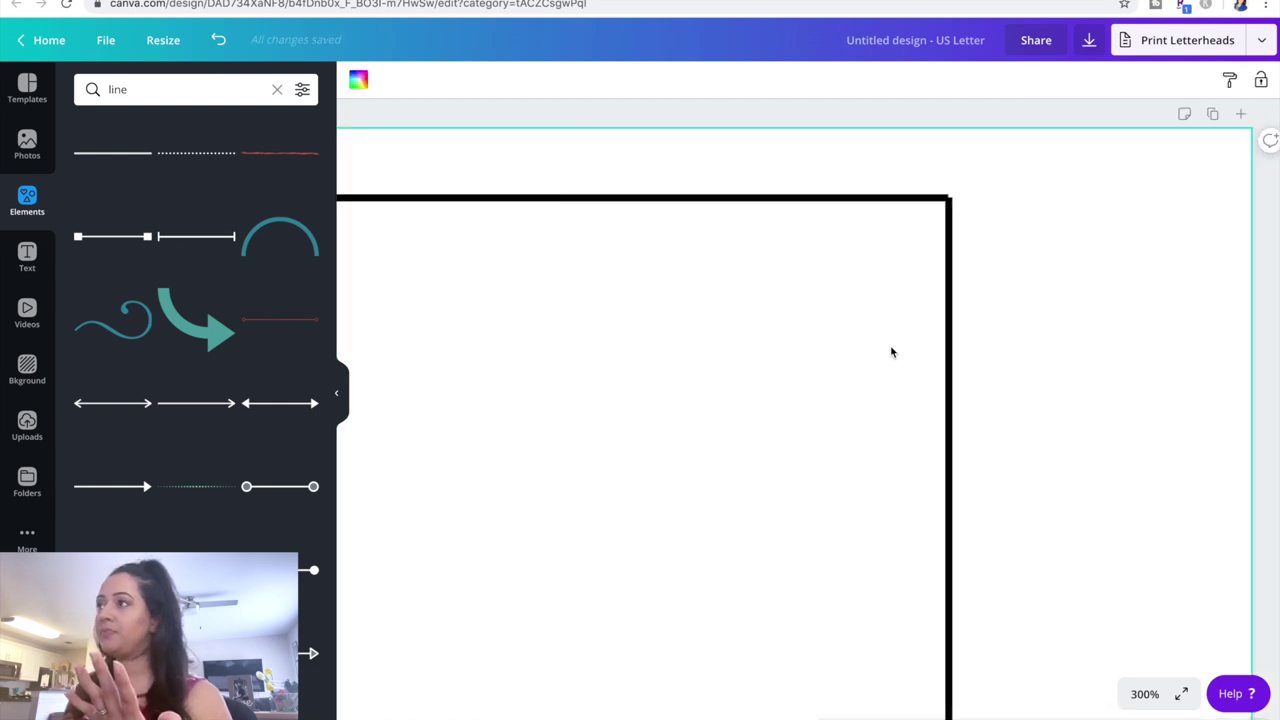
pyautogui.scroll(-2, 988, 271)
pyautogui.scroll(-5, 988, 272)
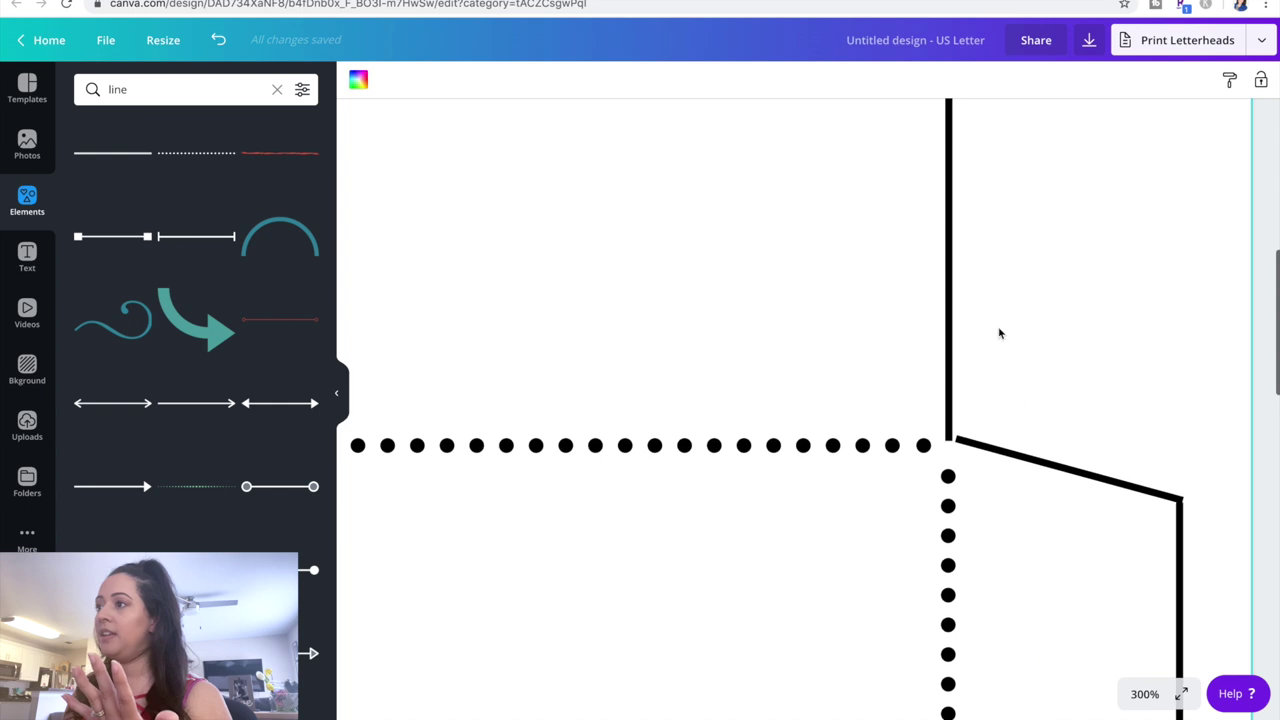
pyautogui.click(1023, 457)
pyautogui.moveTo(953, 447)
pyautogui.mouseDown()
pyautogui.moveTo(943, 443)
pyautogui.moveTo(975, 442)
pyautogui.mouseUp()
pyautogui.click(1097, 363)
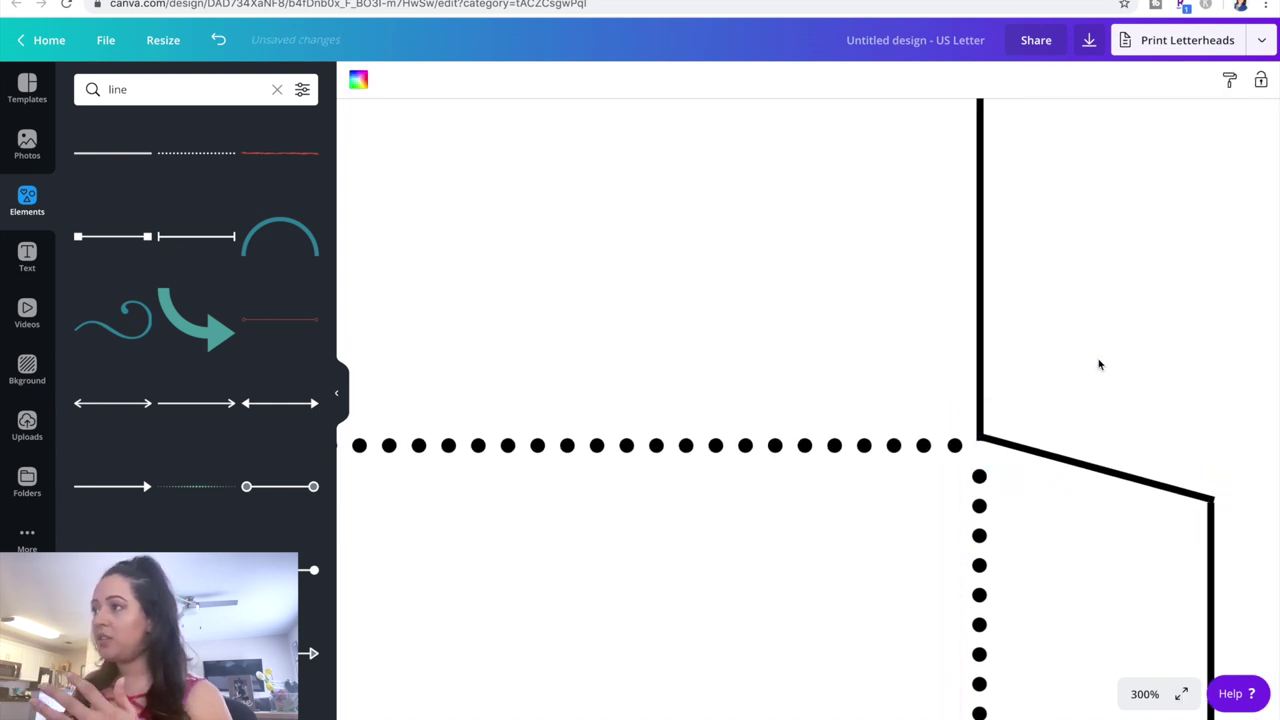
# Nudge the right side flap's lower slanted edge left to line up with the outer vertical edge.
pyautogui.scroll(-5, 1099, 364)
pyautogui.scroll(-12, 1099, 364)
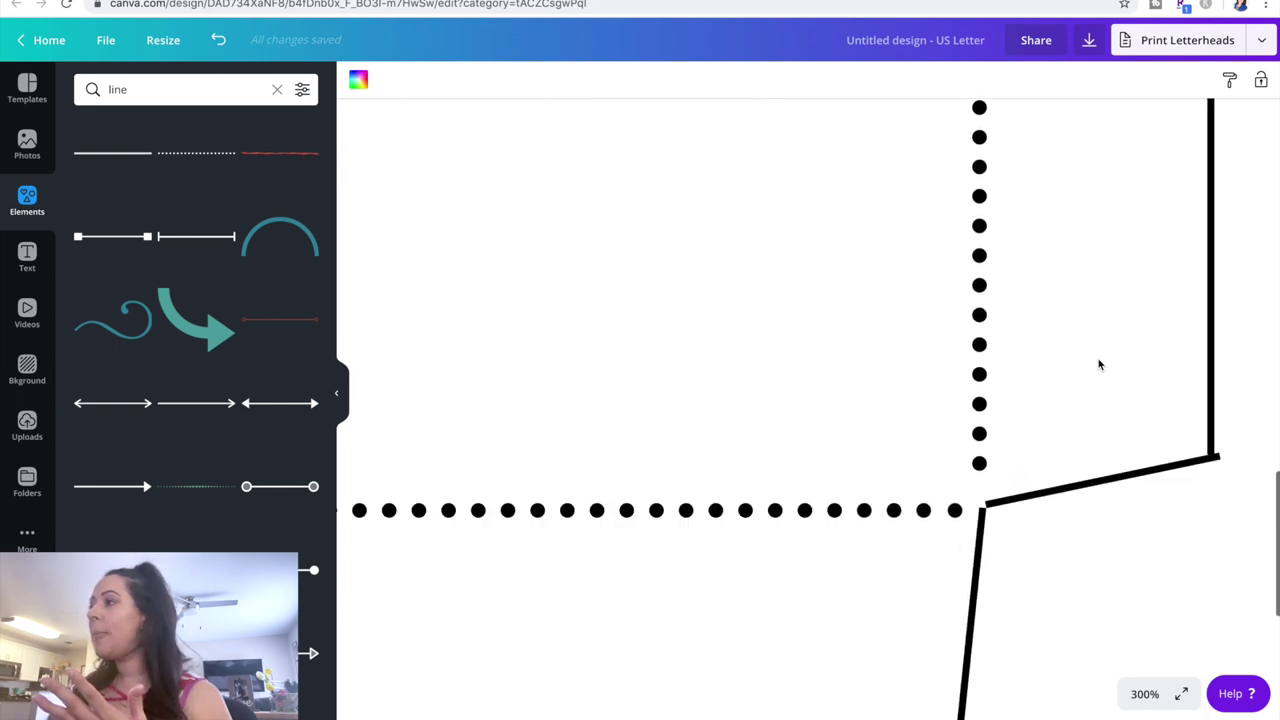
pyautogui.click(1157, 325)
pyautogui.press('Left')
pyautogui.press('Left')
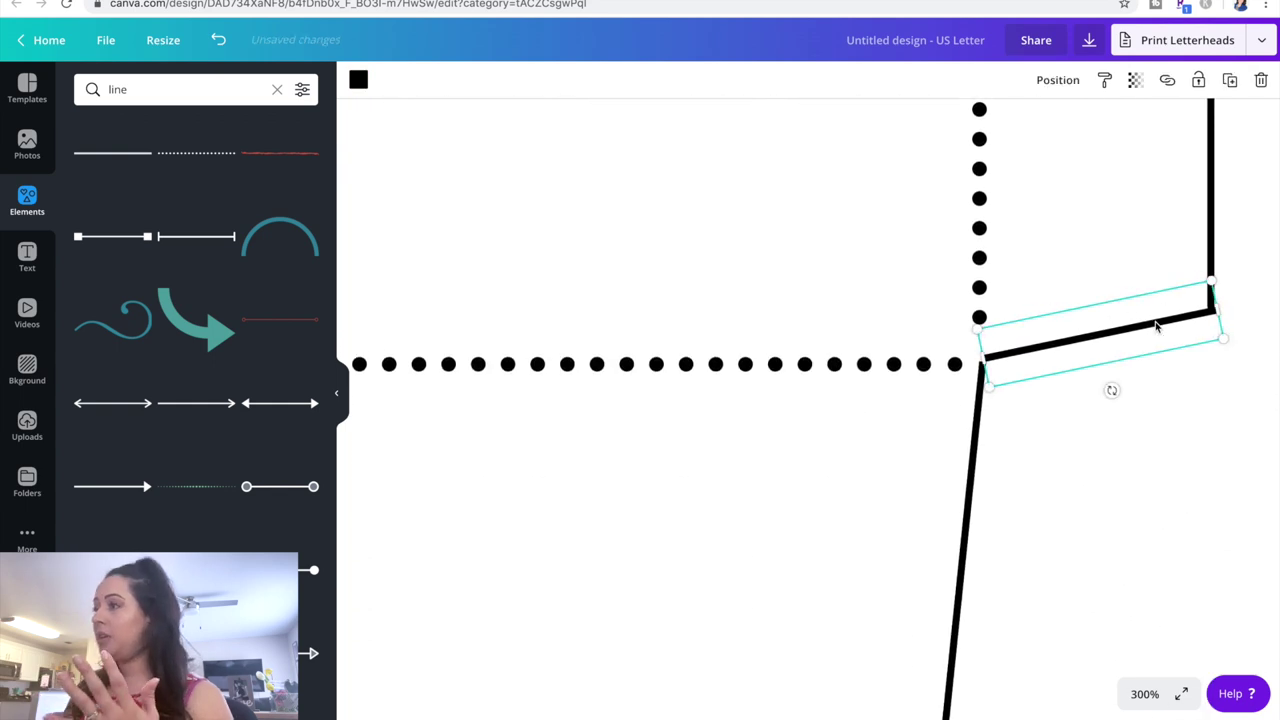
pyautogui.click(1245, 405)
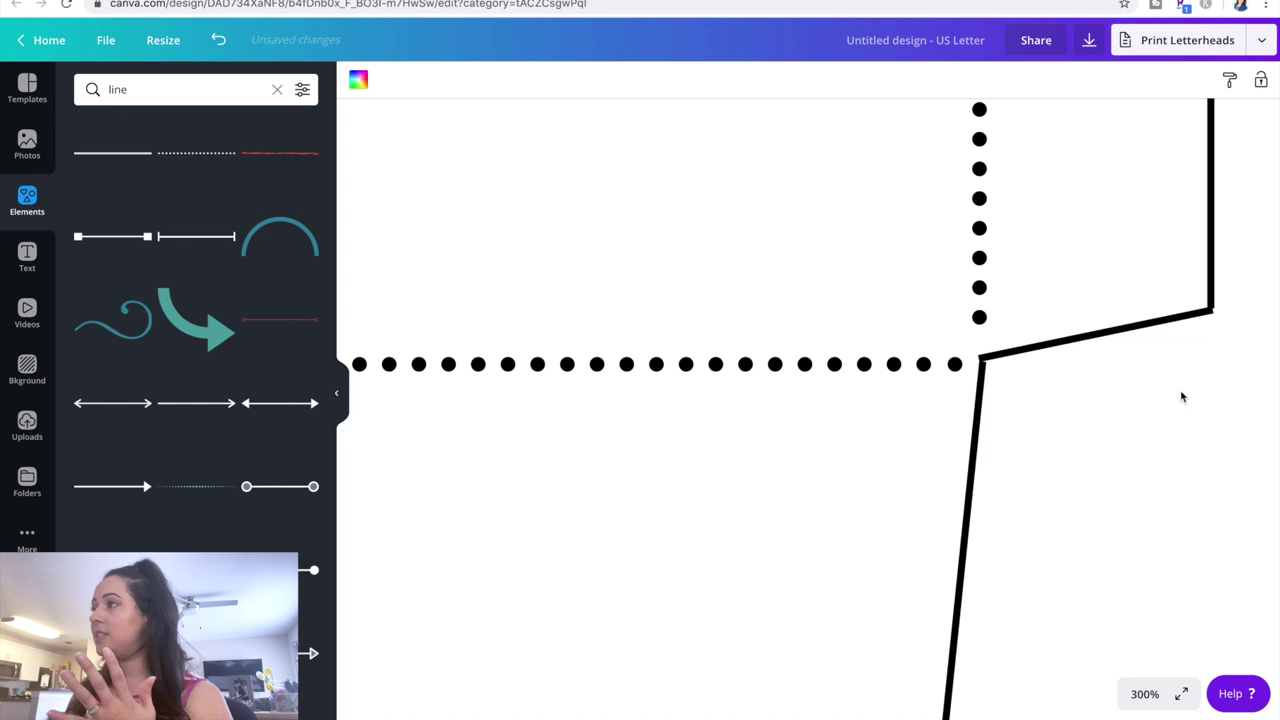
# Extend the bottom flap's right slanted side upward to join the right side flap's lower edge.
pyautogui.click(990, 395)
pyautogui.moveTo(981, 354); pyautogui.dragTo(981, 348)
pyautogui.click(1175, 400)
pyautogui.click(1049, 357)
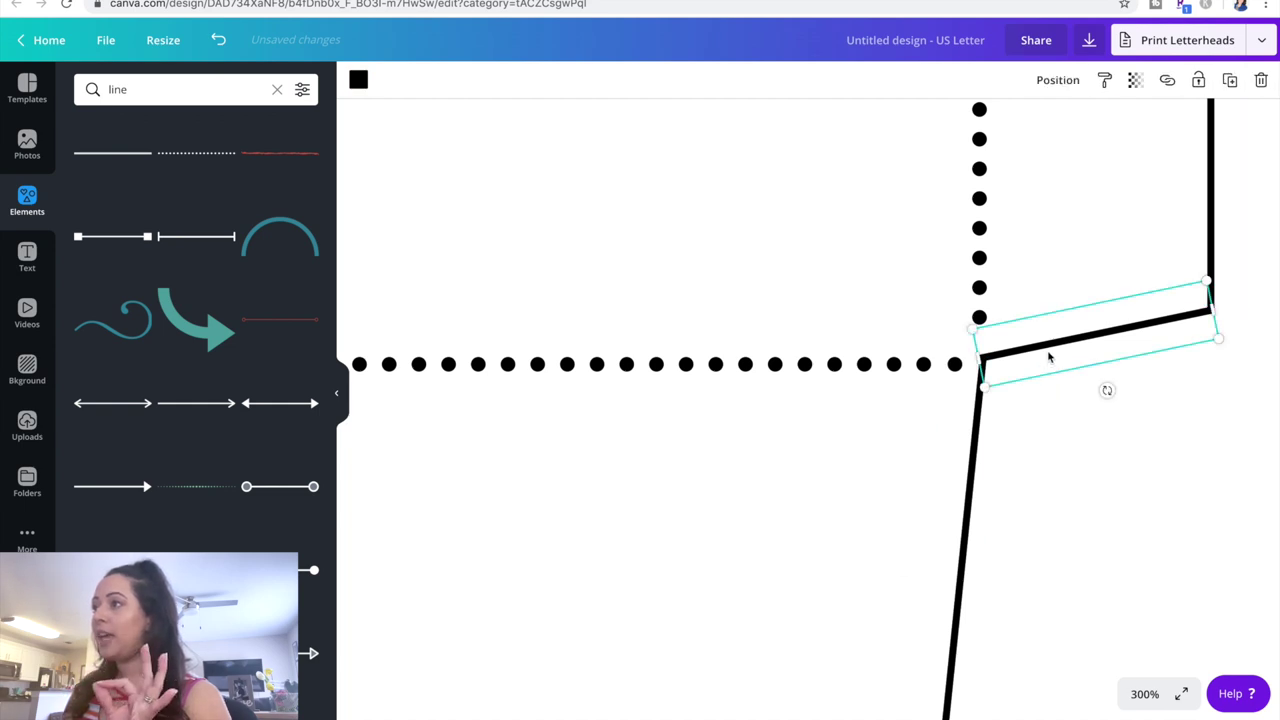
pyautogui.click(1199, 448)
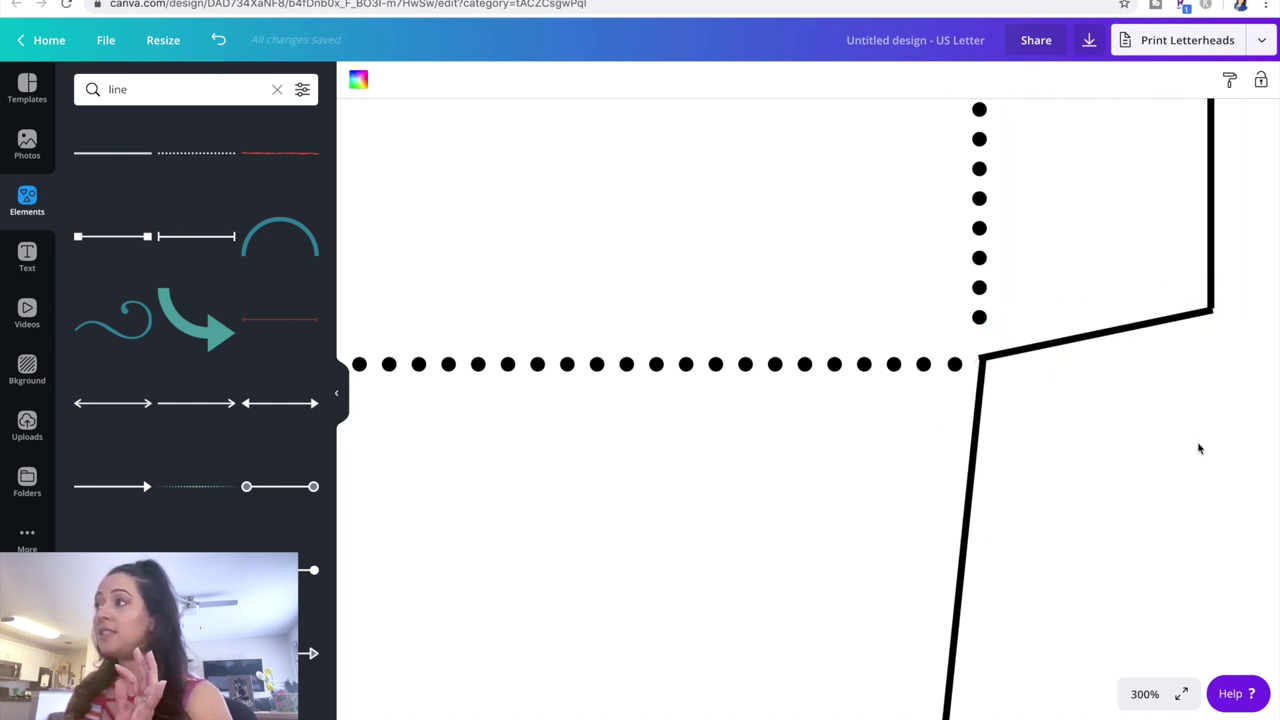
# Check the bottom flap's lower right corner and extend its left slanted side down to close the lower left corner.
pyautogui.scroll(-5, 1199, 448)
pyautogui.click(948, 512)
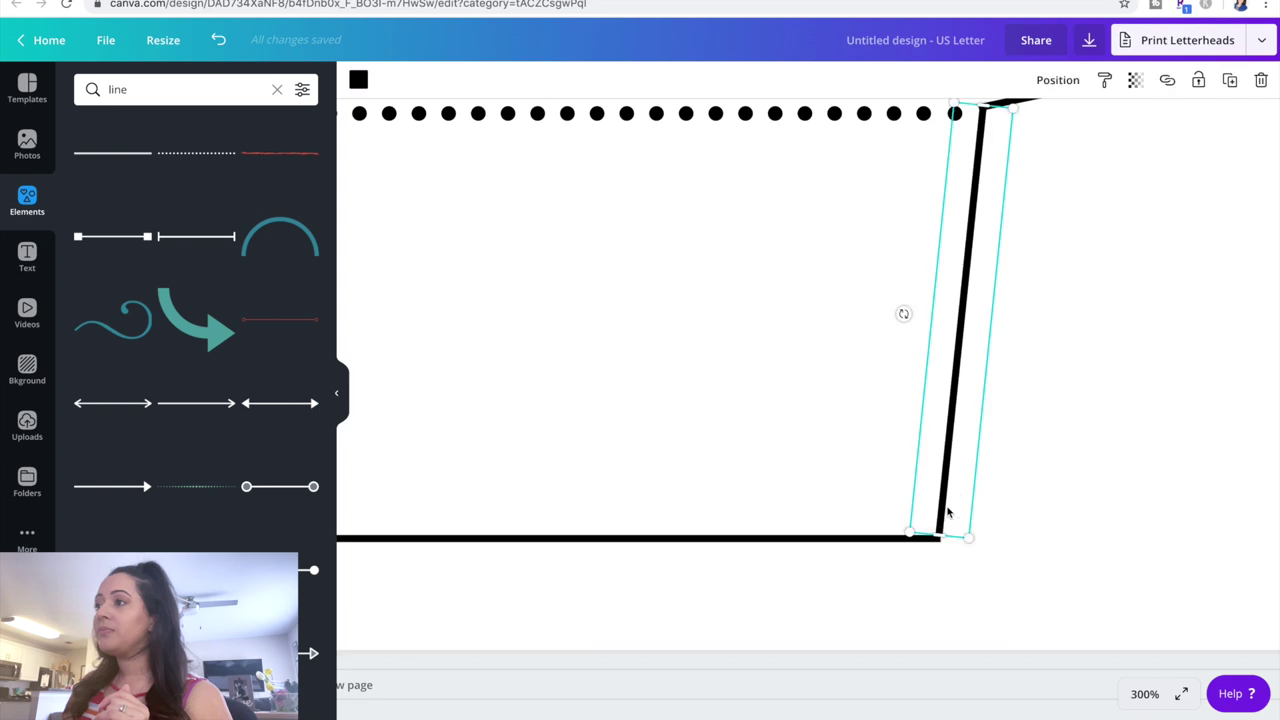
pyautogui.click(1120, 517)
pyautogui.hscroll(-2, 1120, 517)
pyautogui.hscroll(-10, 1120, 517)
pyautogui.click(671, 480)
pyautogui.click(671, 480)
pyautogui.moveTo(674, 533); pyautogui.dragTo(677, 540)
pyautogui.click(801, 618)
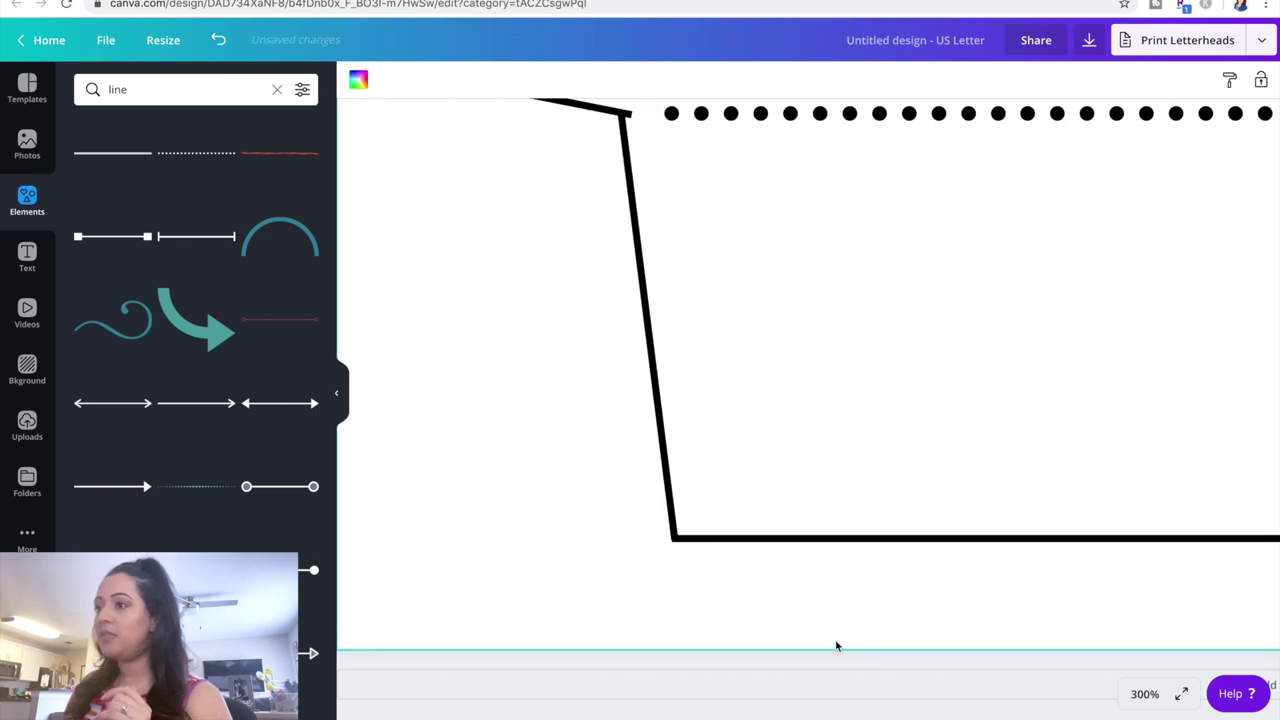
# Shorten the left side flap's lower slanted edge so it ends at the bottom flap's left side.
pyautogui.scroll(2, 840, 648)
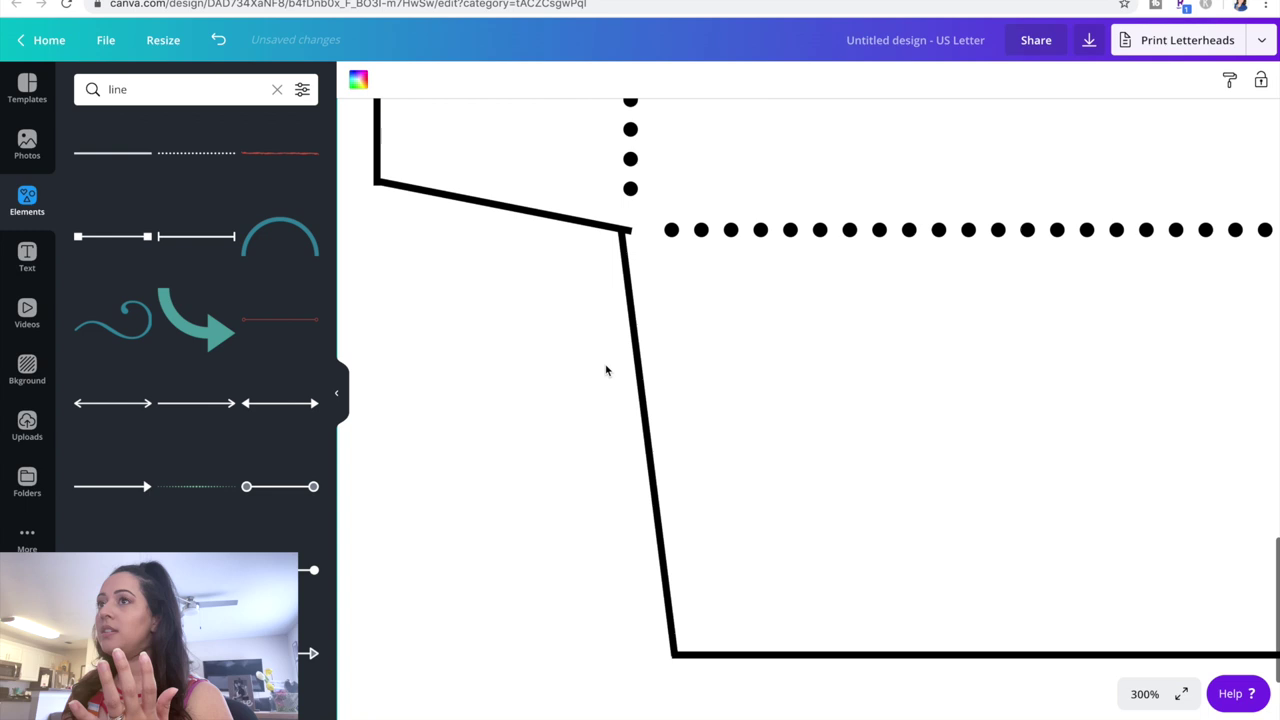
pyautogui.click(630, 240)
pyautogui.click(570, 218)
pyautogui.moveTo(622, 230); pyautogui.dragTo(620, 229)
pyautogui.click(508, 316)
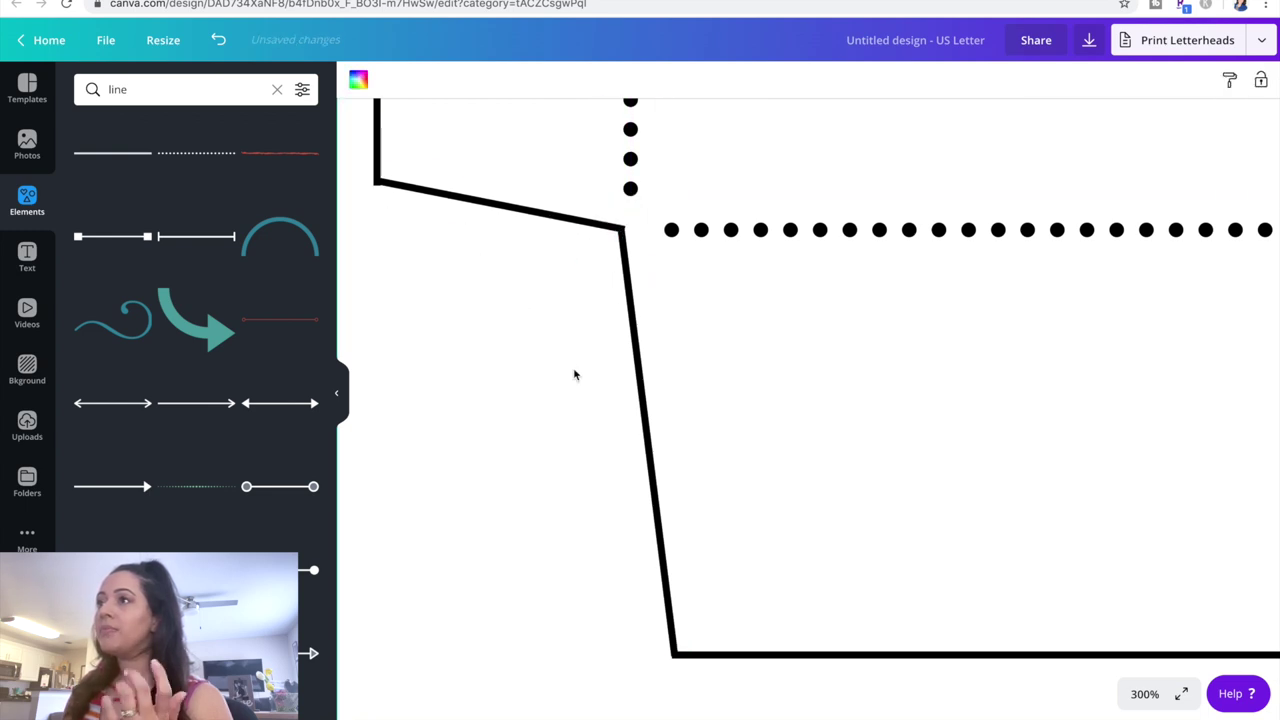
pyautogui.scroll(2, 574, 371)
pyautogui.click(1145, 694)
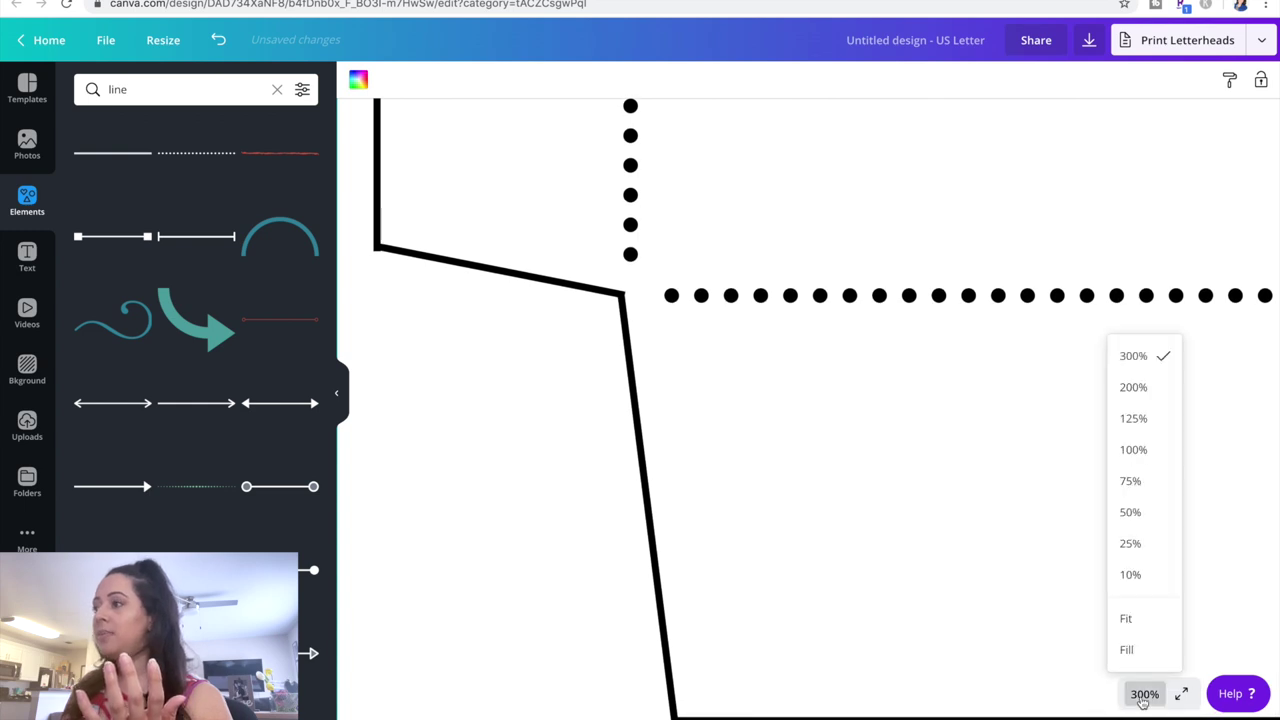
# Fit the whole page in view and apply the pale pink background with white stemmed flowers from the Flowers category.
pyautogui.click(1150, 619)
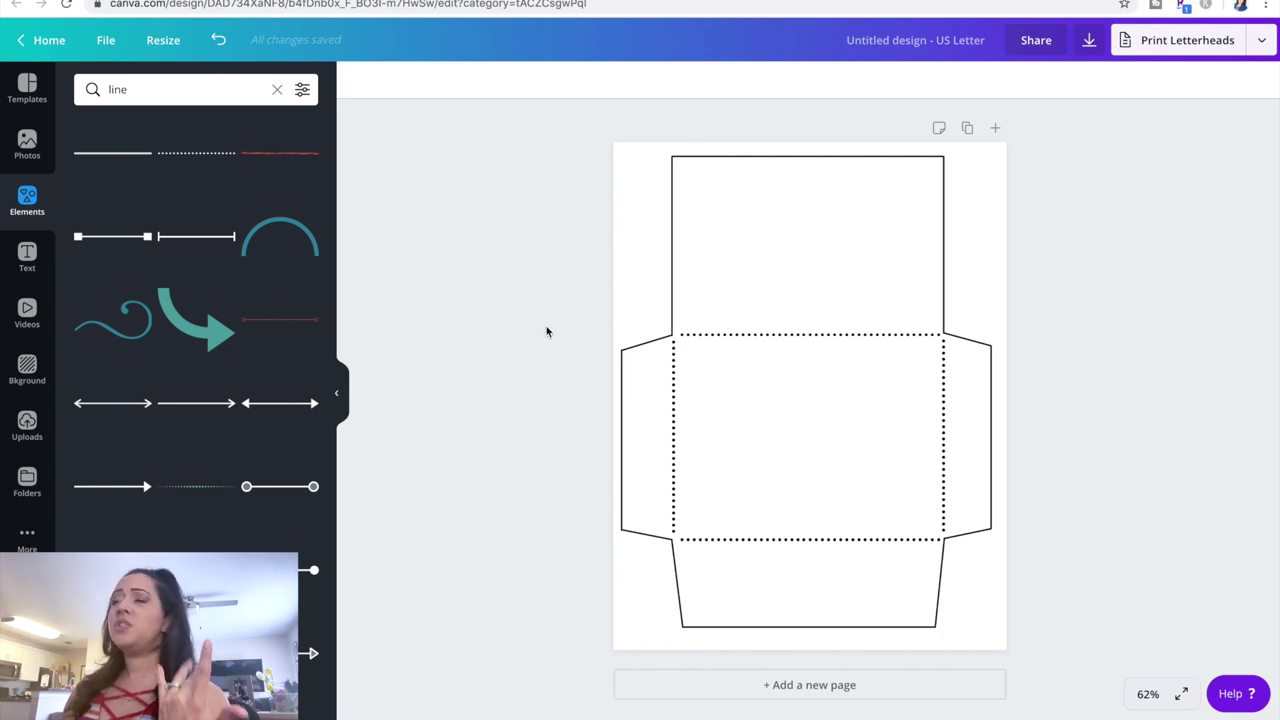
pyautogui.click(634, 292)
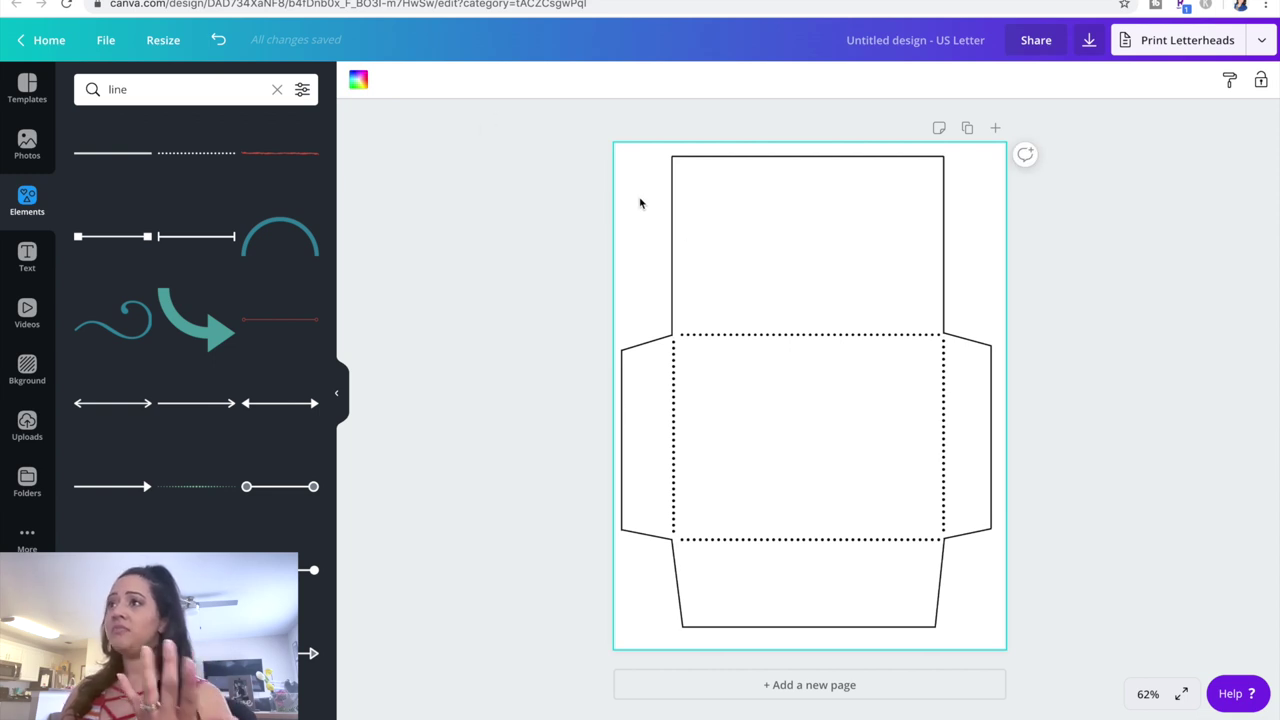
pyautogui.click(28, 372)
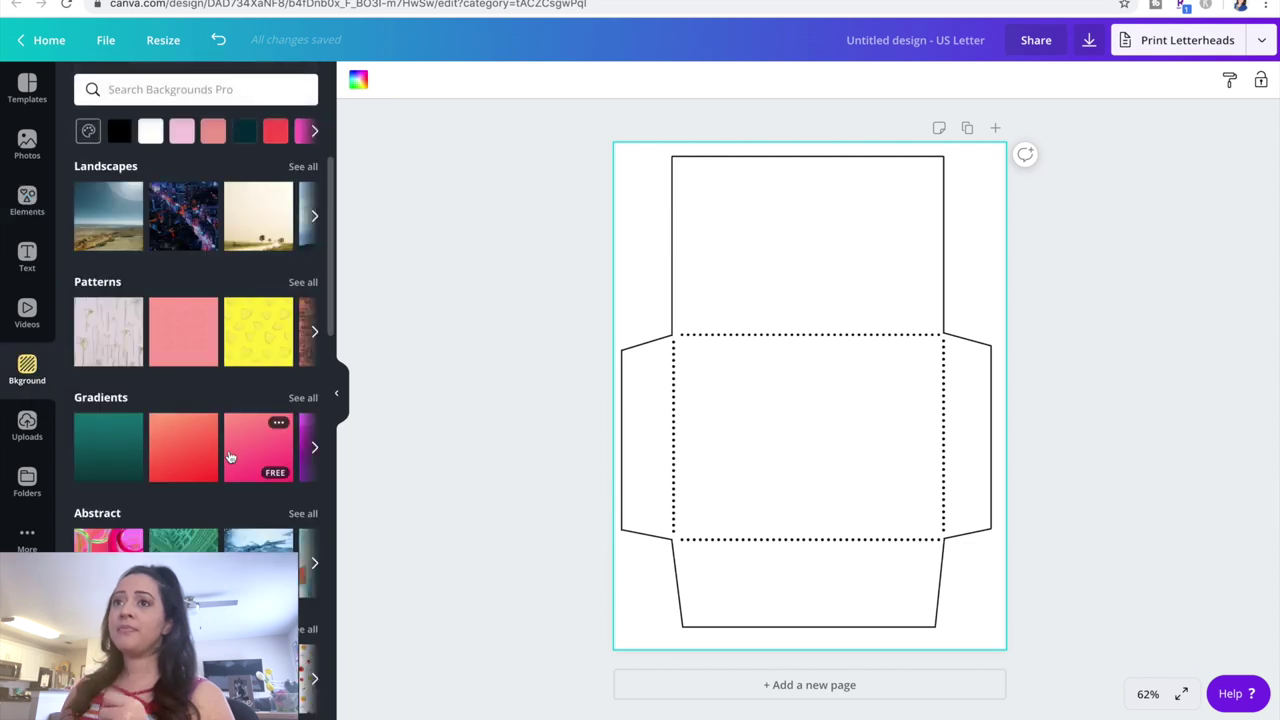
pyautogui.scroll(-3, 265, 445)
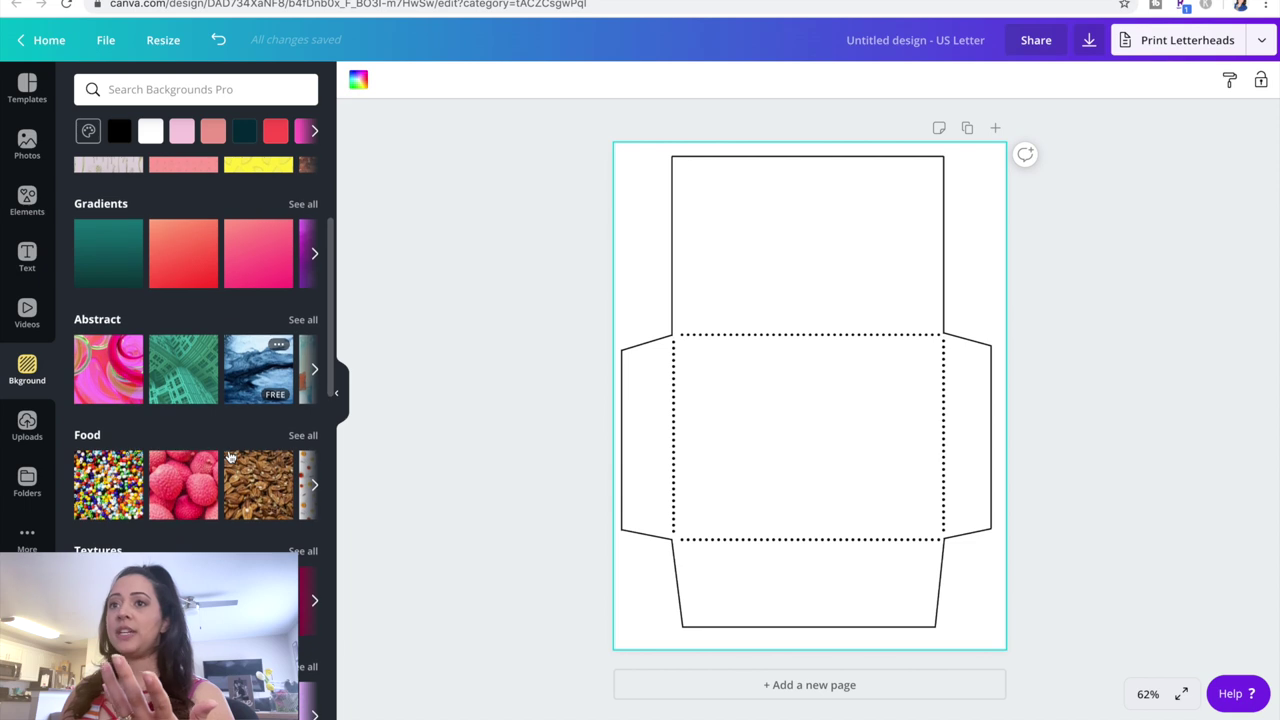
pyautogui.scroll(-3, 229, 456)
pyautogui.scroll(-4, 229, 456)
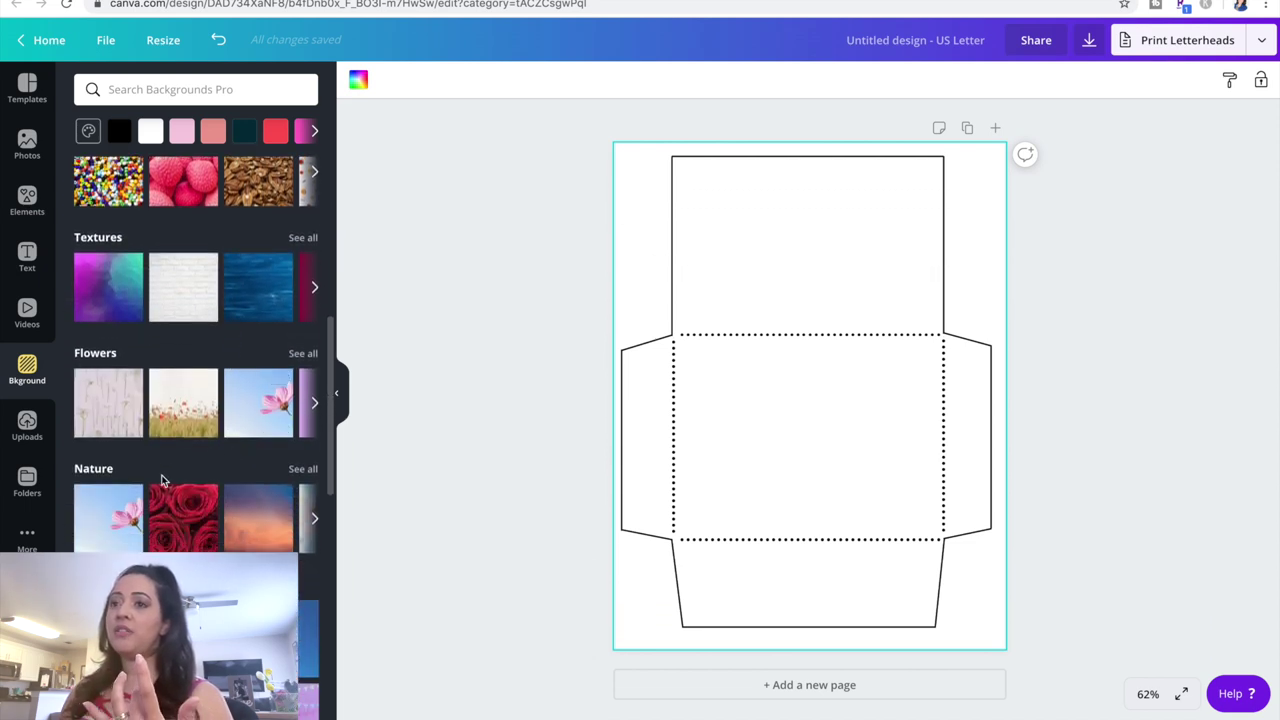
pyautogui.click(105, 424)
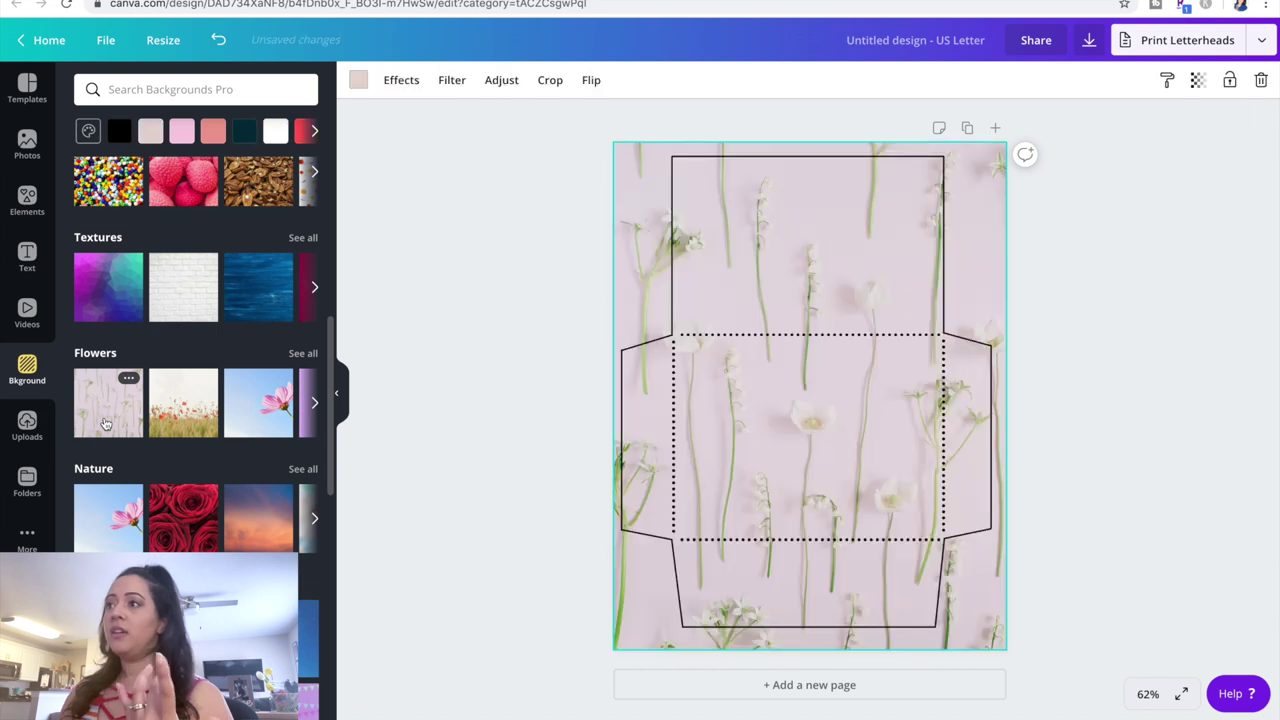
# Browse the full Flowers background collection and apply the pink background with scattered white daisies.
pyautogui.click(303, 353)
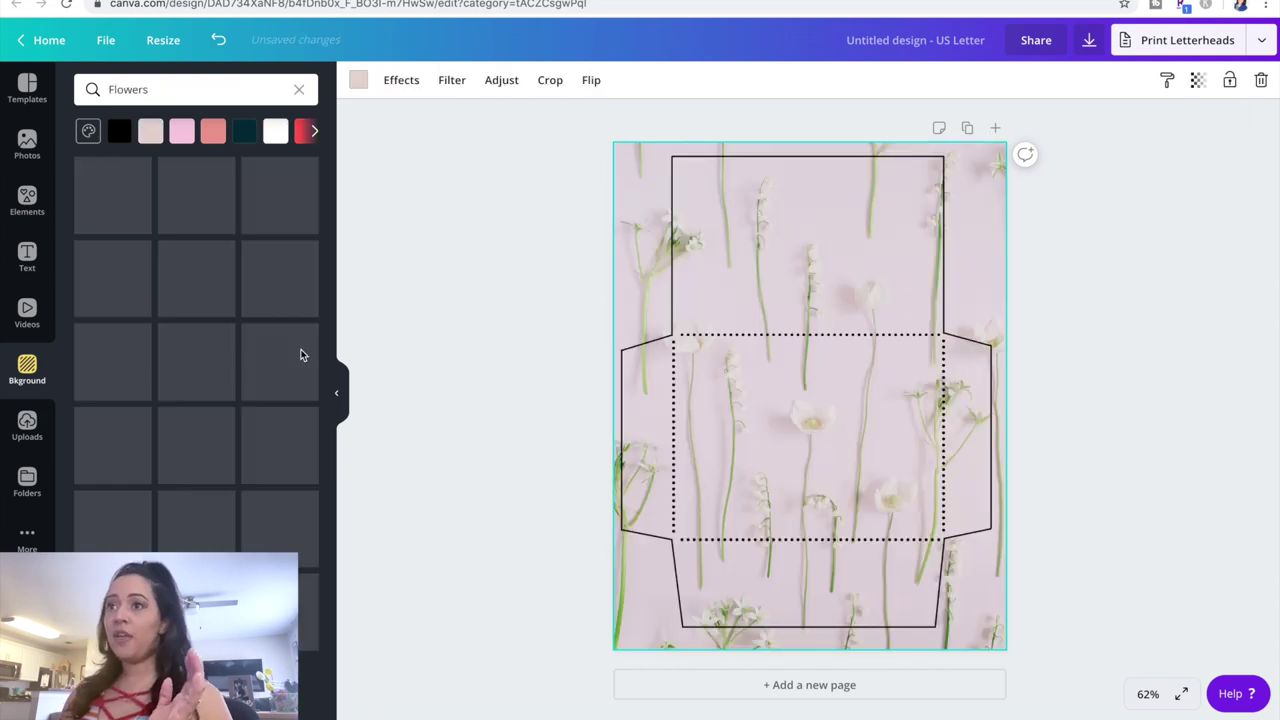
pyautogui.scroll(-5, 273, 398)
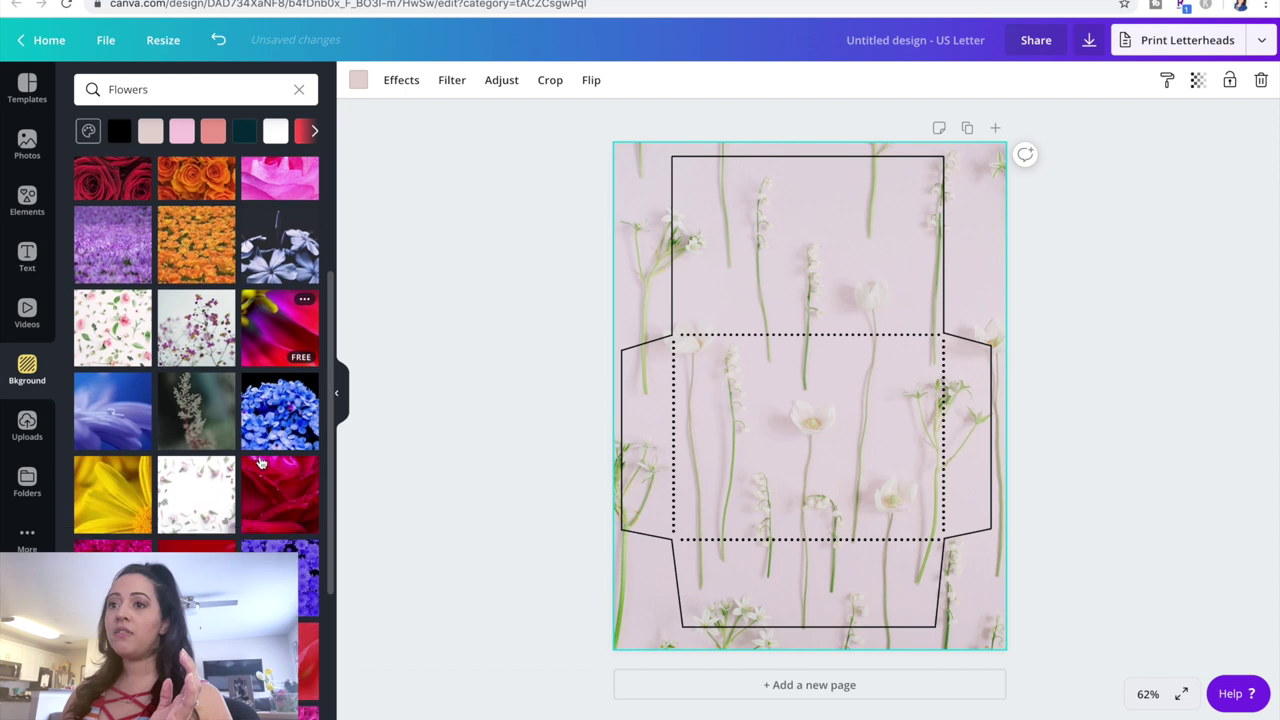
pyautogui.scroll(-5, 259, 462)
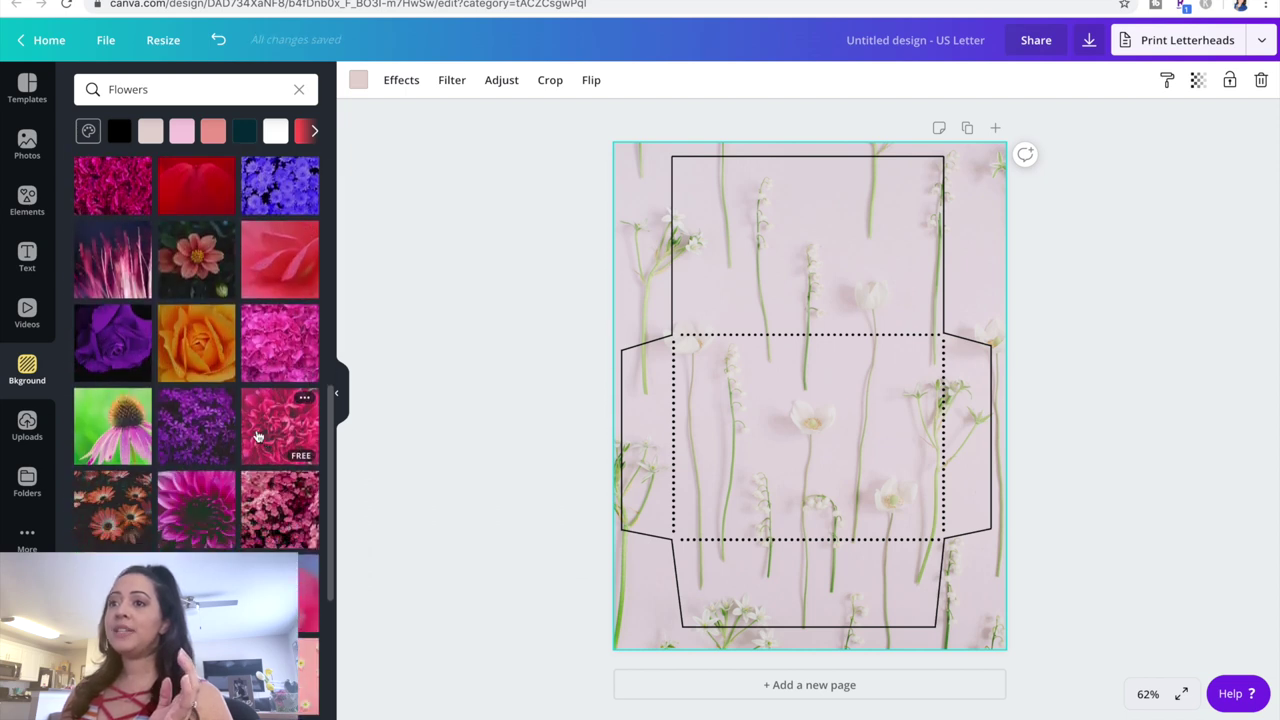
pyautogui.scroll(-1, 270, 600)
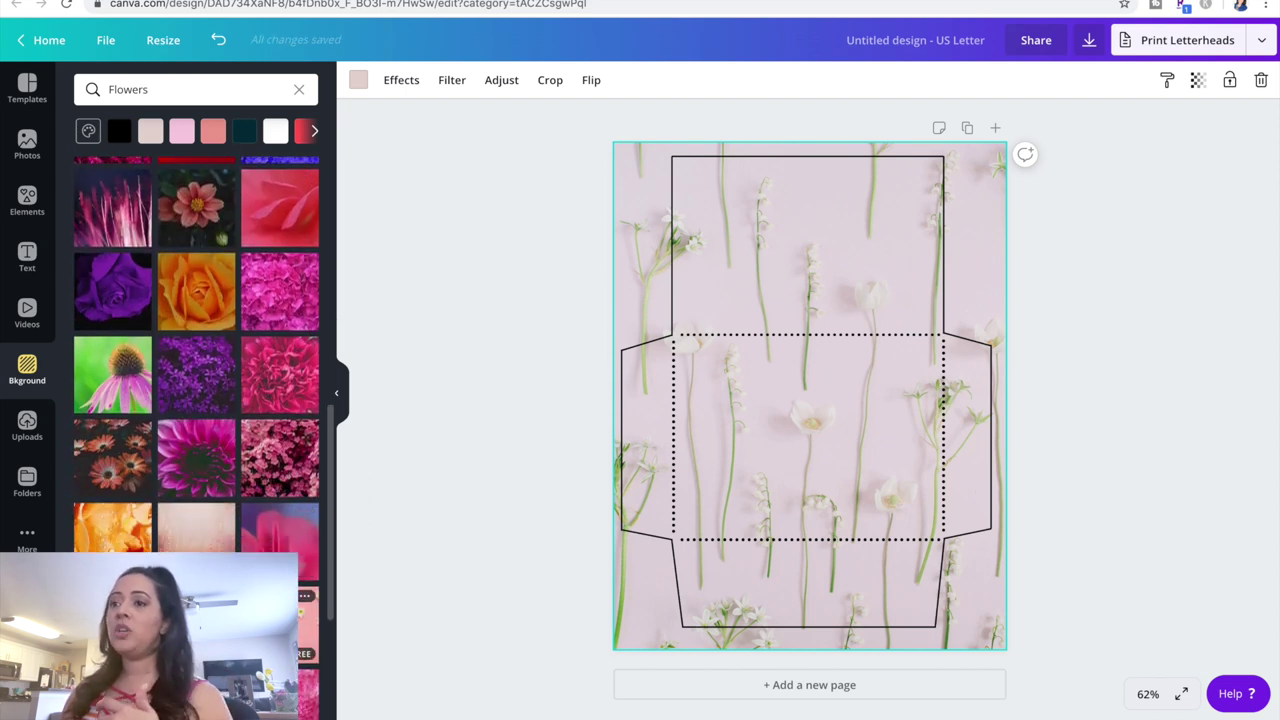
pyautogui.click(270, 620)
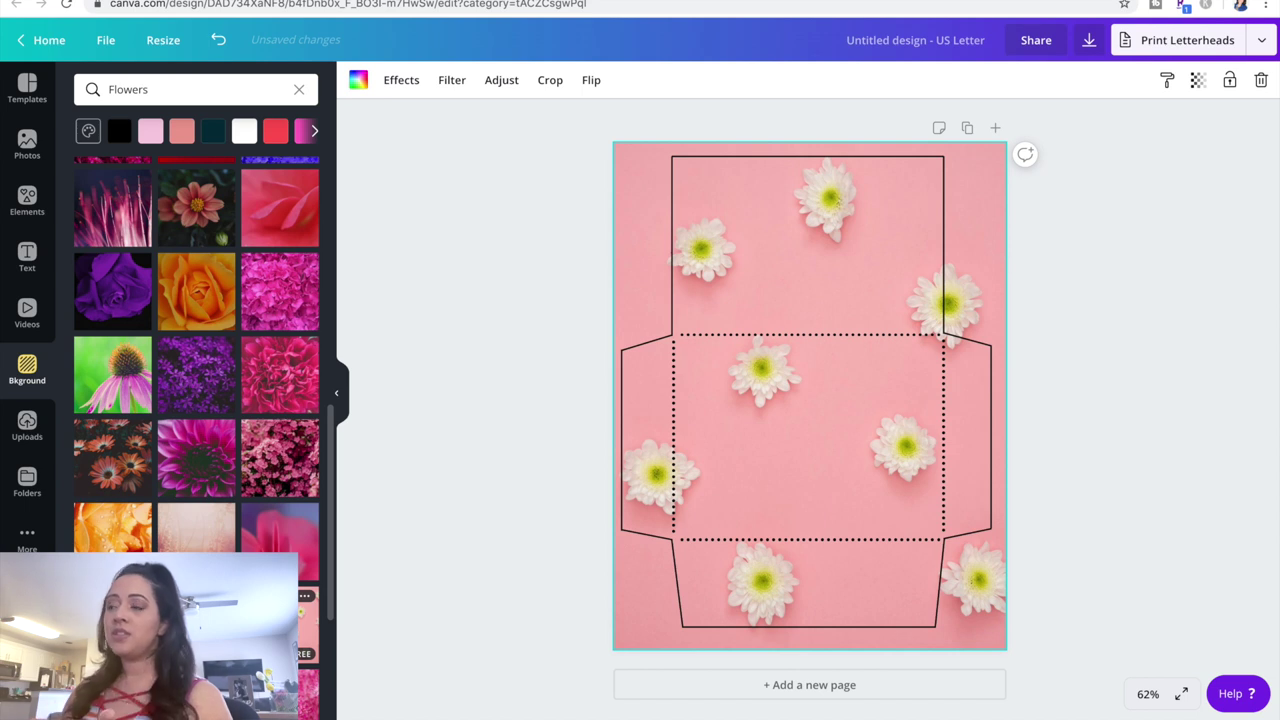
pyautogui.scroll(-3, 123, 370)
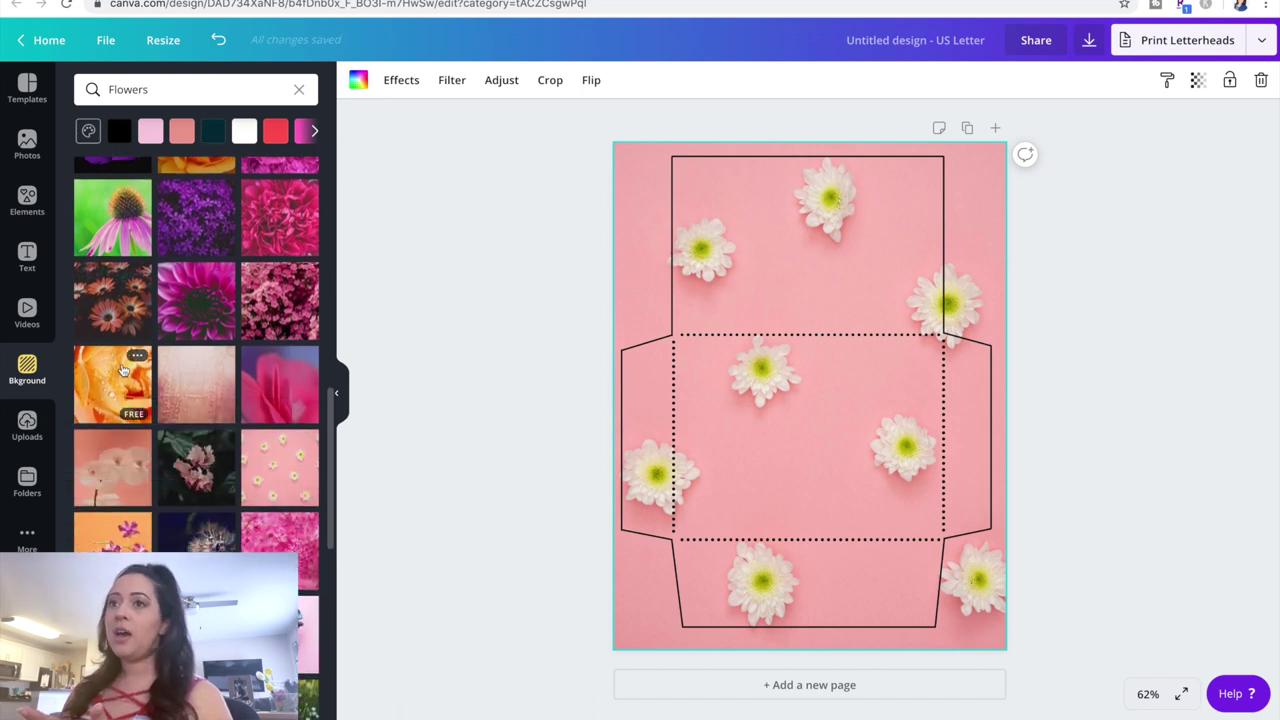
# Clear the Flowers background filter and apply the teal bunting pattern as the page background.
pyautogui.click(299, 89)
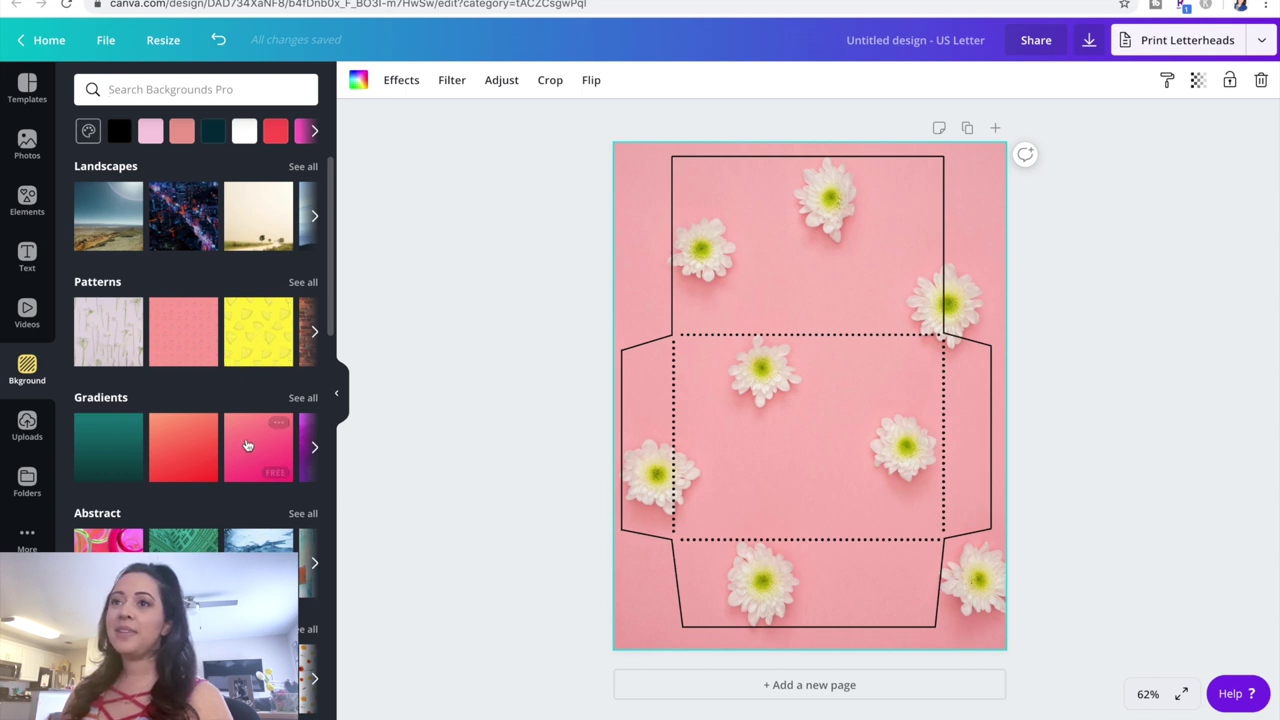
pyautogui.scroll(-5, 248, 445)
pyautogui.scroll(-4, 249, 449)
pyautogui.scroll(-3, 249, 449)
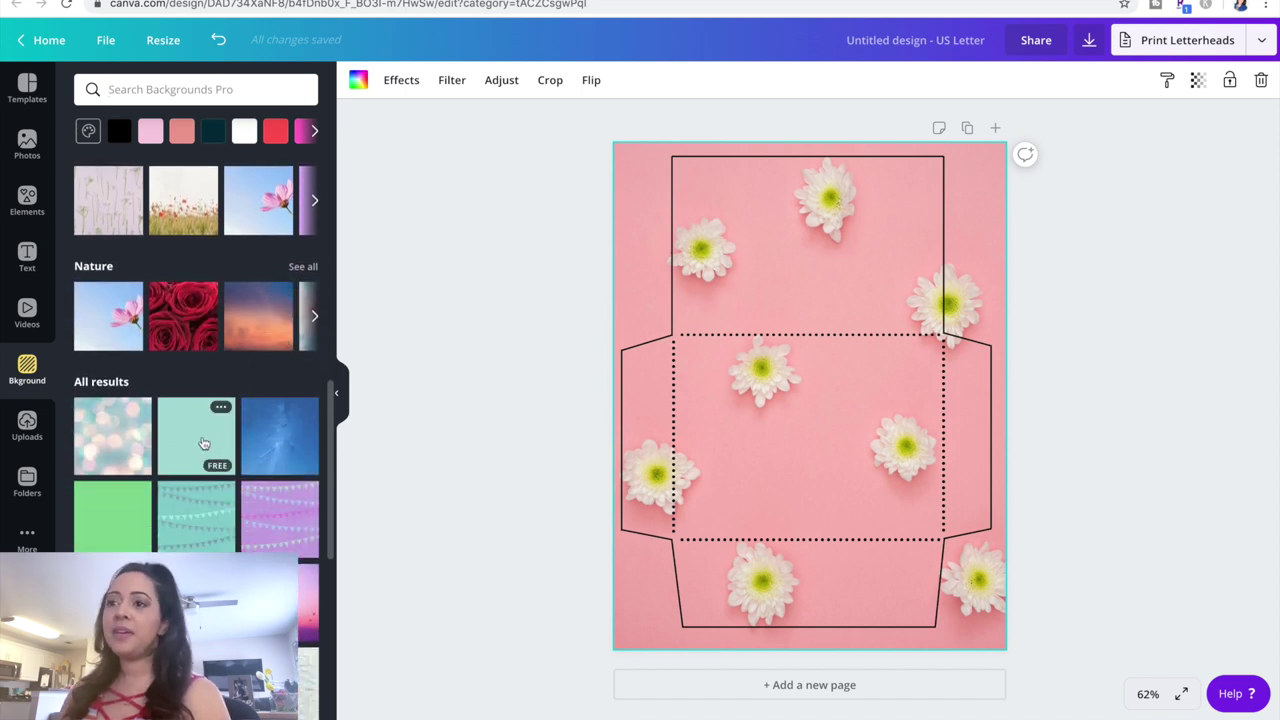
pyautogui.click(208, 524)
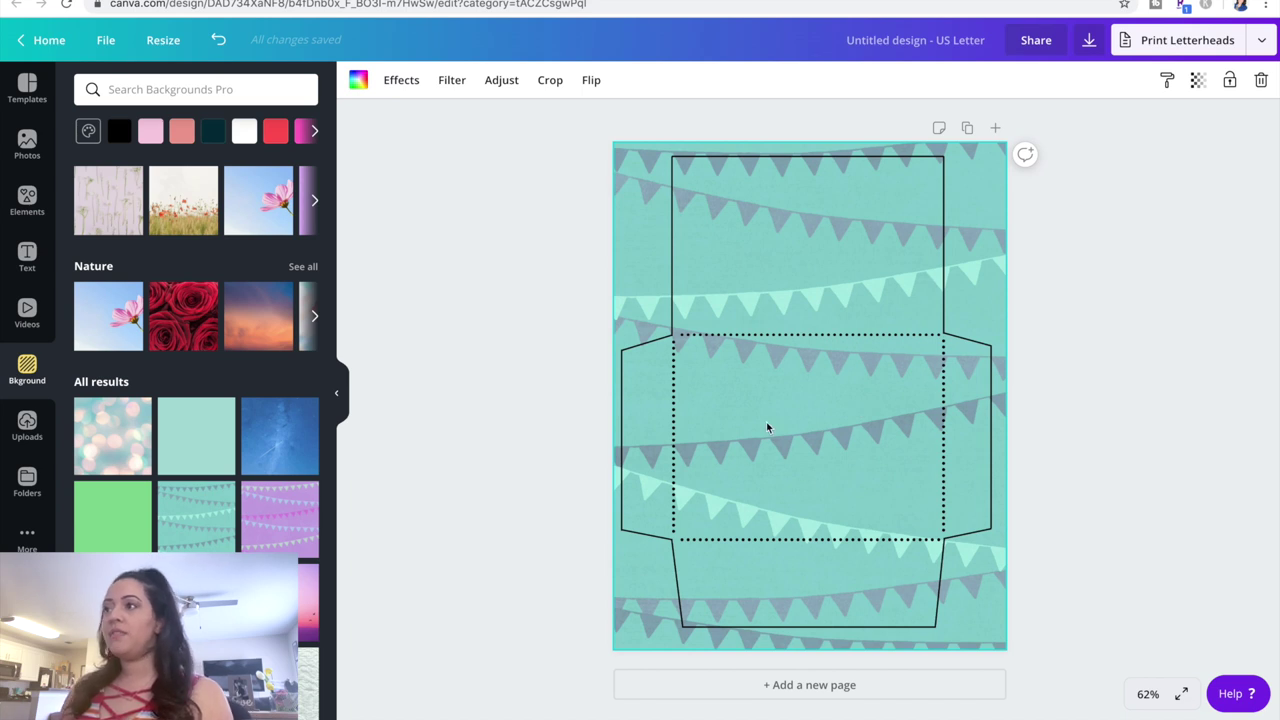
# Add the text GROCERY to the envelope's center panel and rotate it upside down.
pyautogui.press('t')
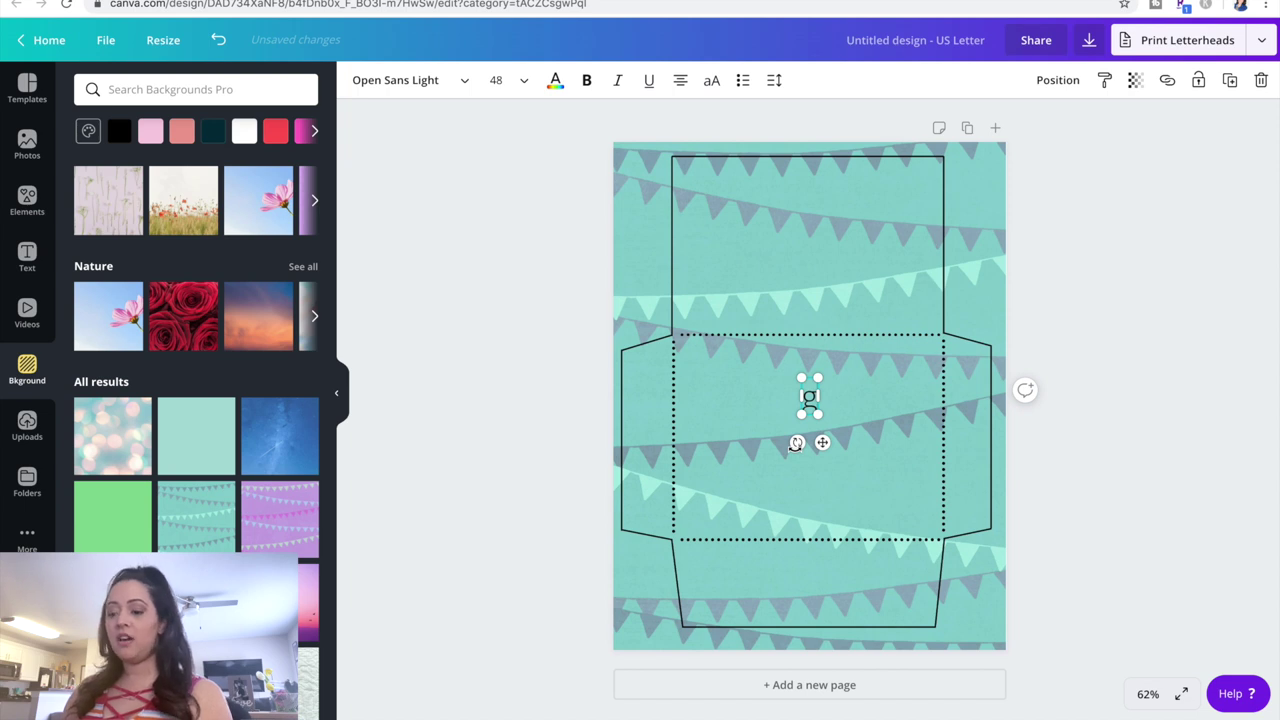
pyautogui.doubleClick(810, 399)
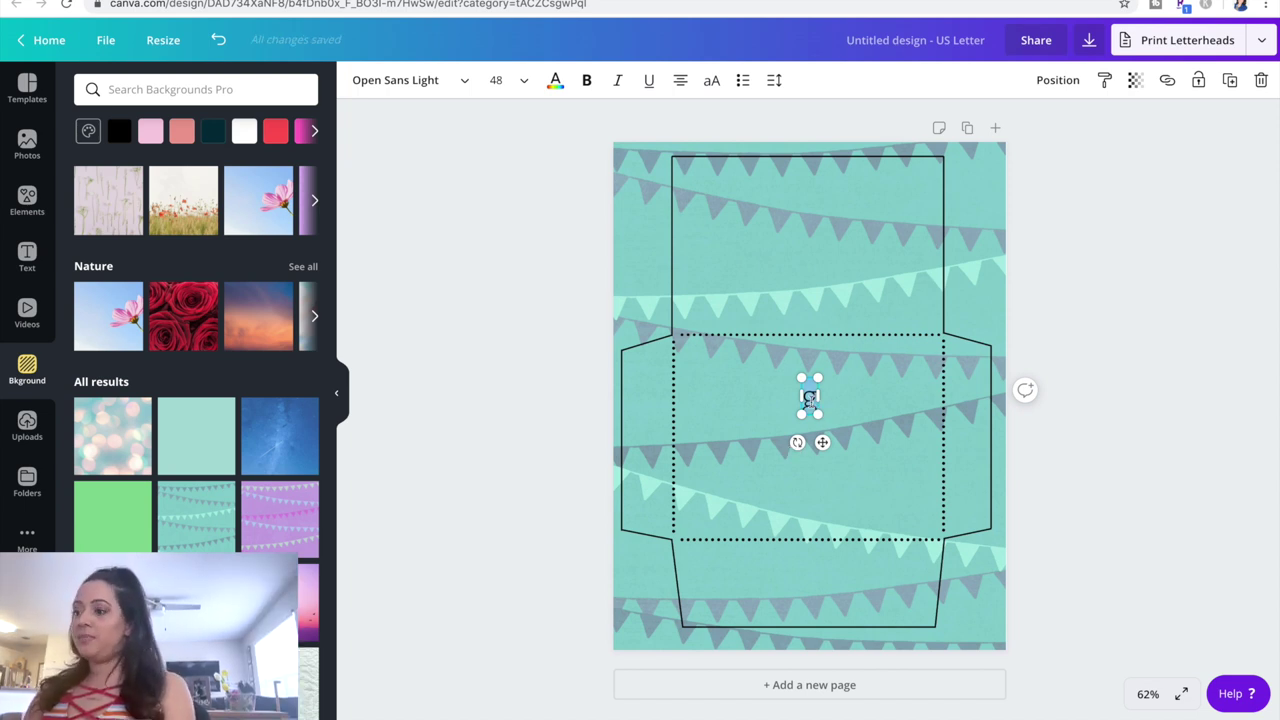
pyautogui.press('BackSpace')
pyautogui.write('GROCERY')
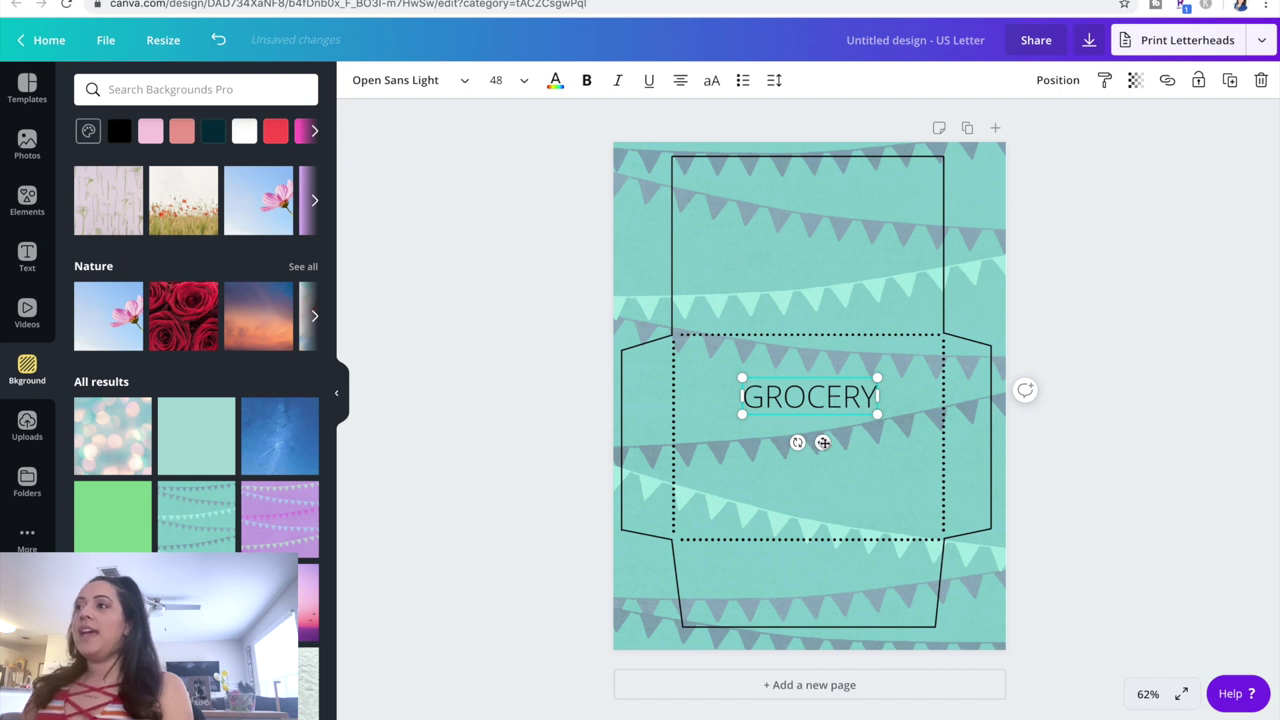
pyautogui.moveTo(821, 443); pyautogui.dragTo(820, 388)
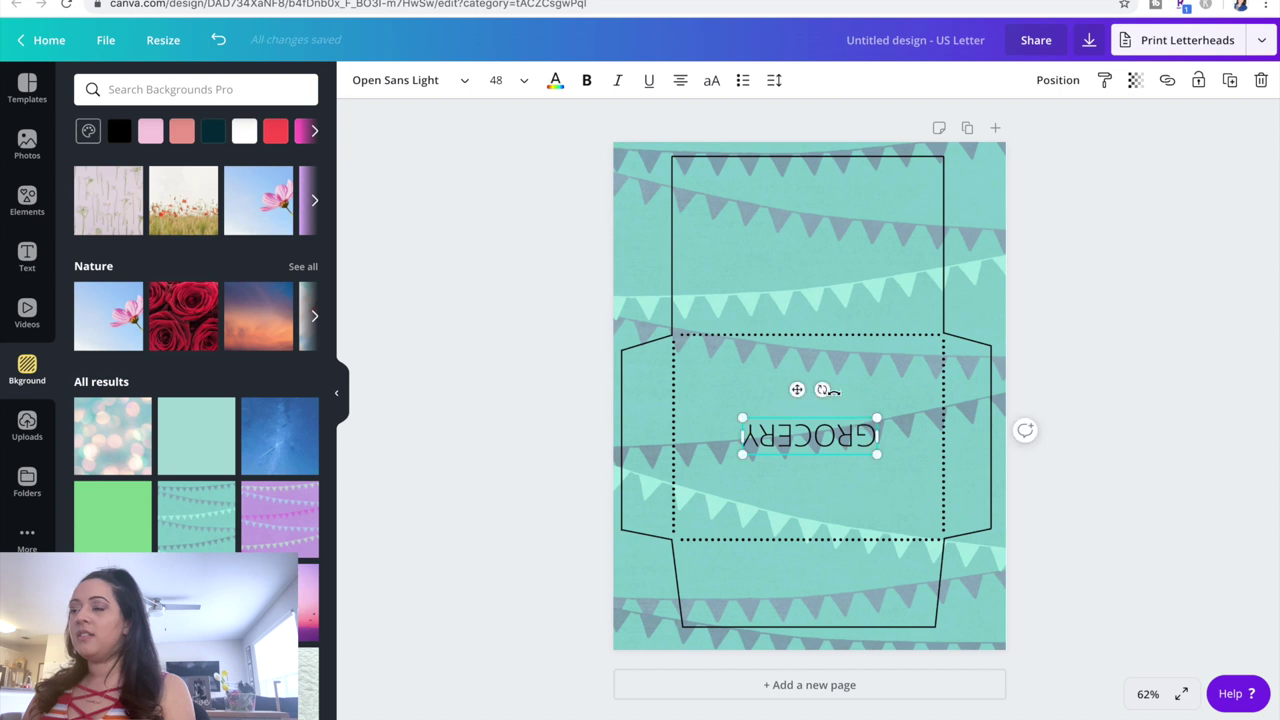
pyautogui.click(1060, 437)
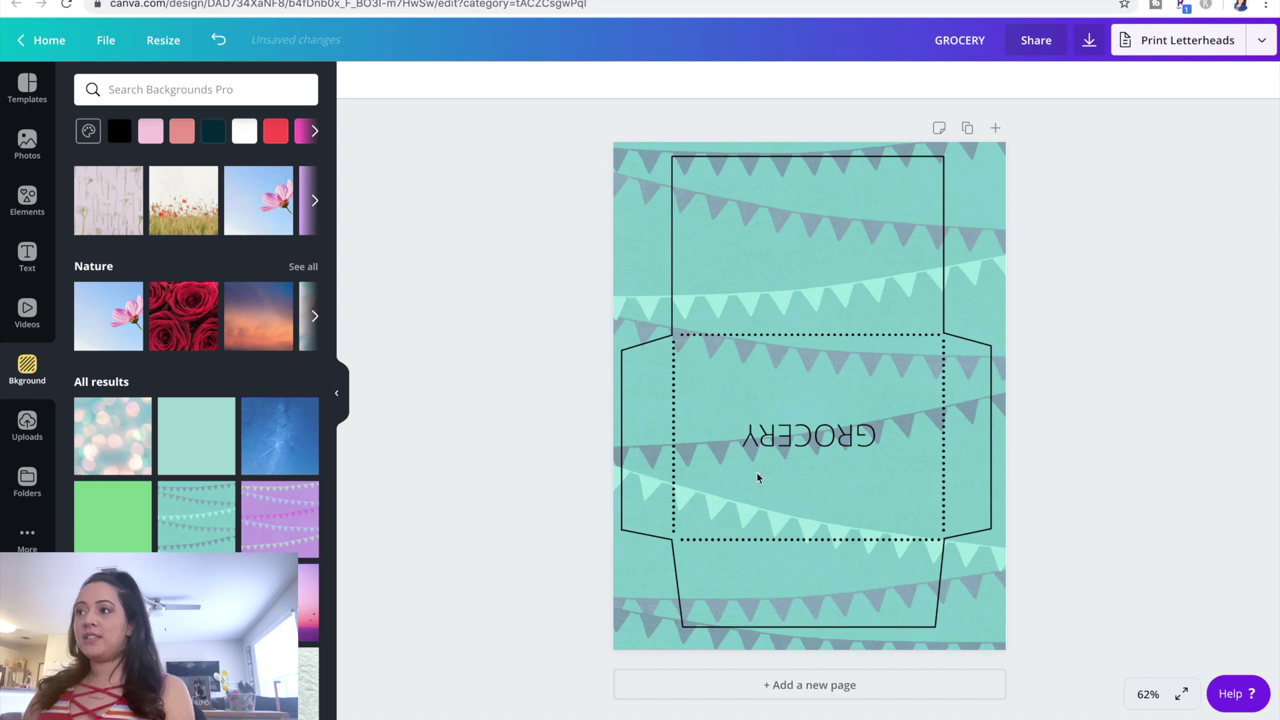
# Delete the upside-down GROCERY text from the center panel.
pyautogui.click(858, 433)
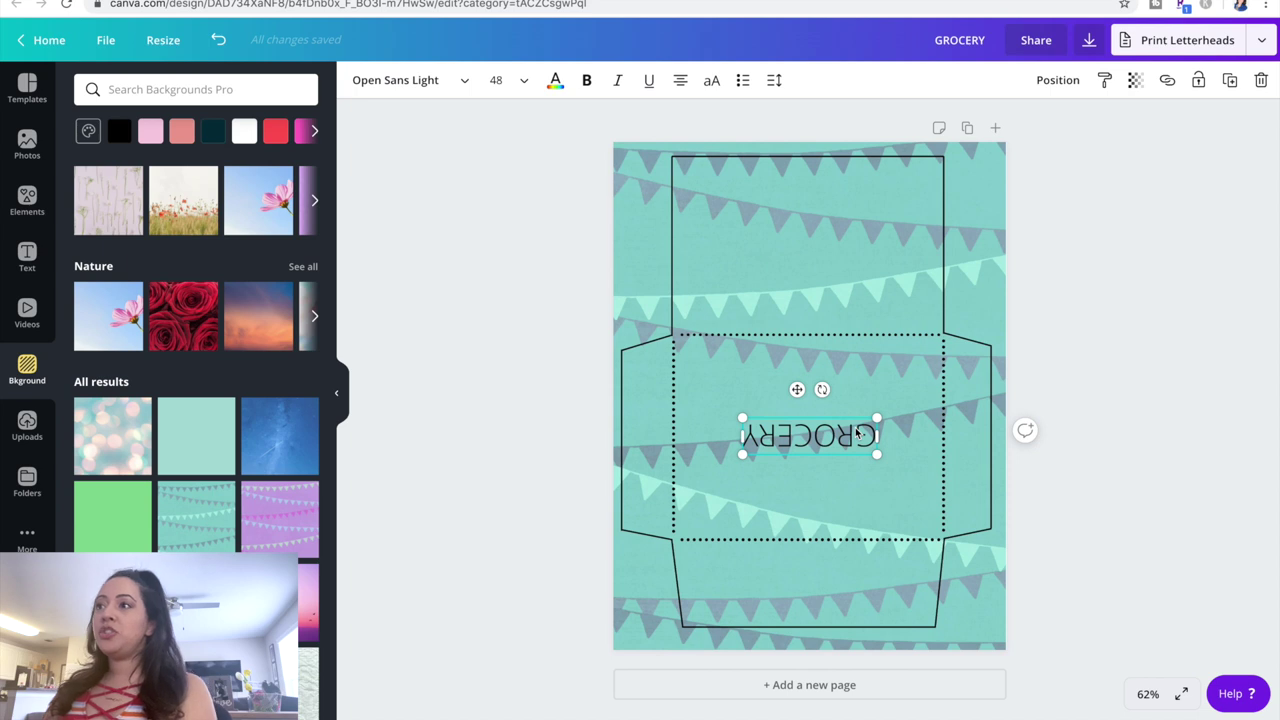
pyautogui.press('Delete')
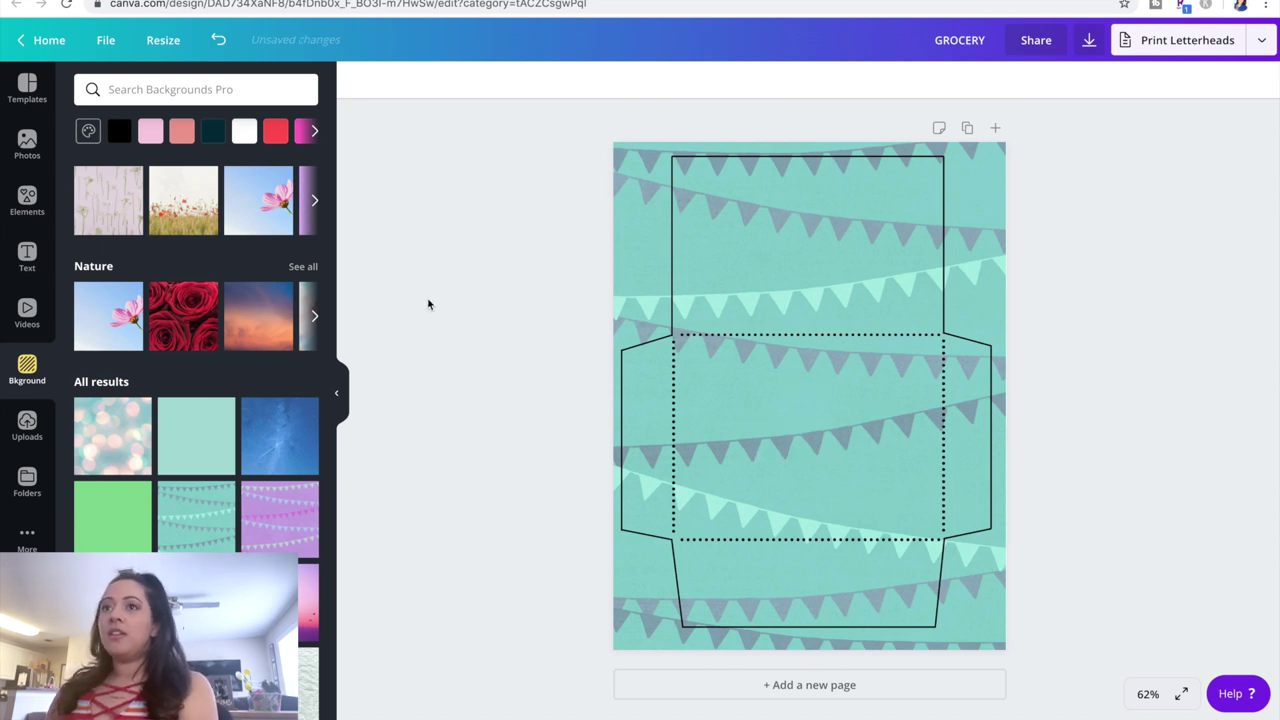
# Replace the line element search with the full Shapes collection and add the bordered square with rounded corners.
pyautogui.click(30, 202)
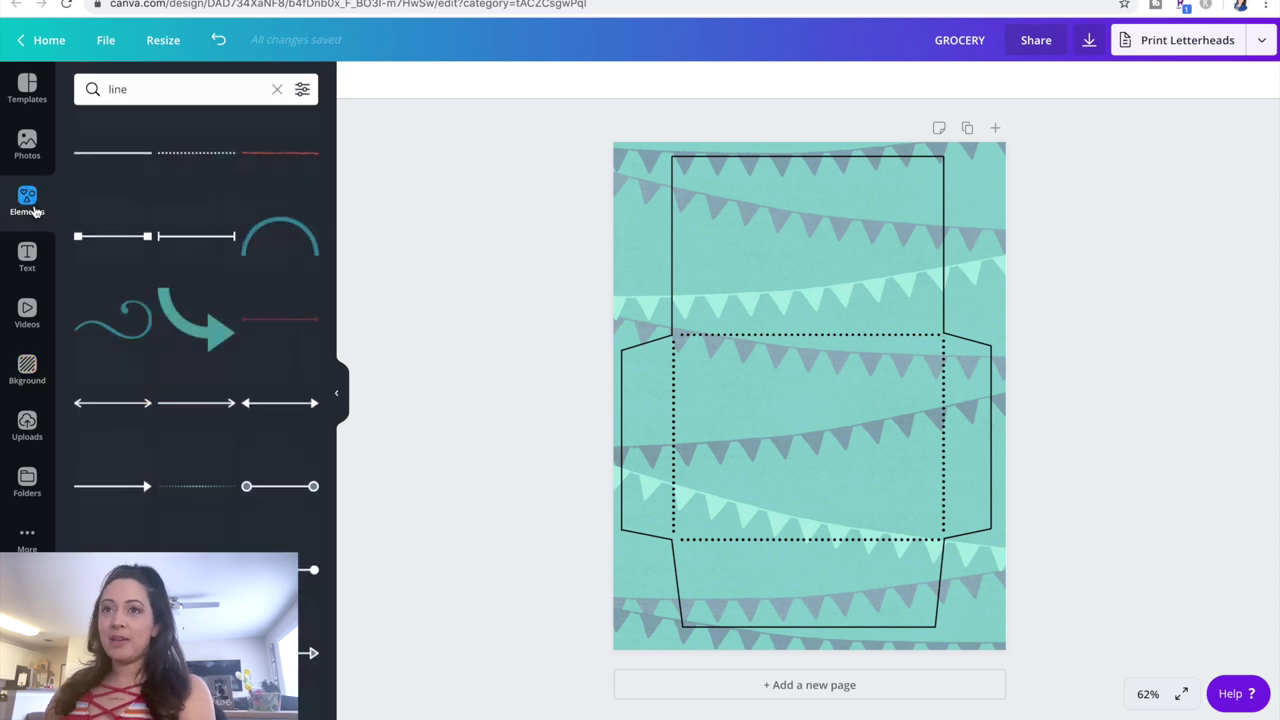
pyautogui.click(272, 93)
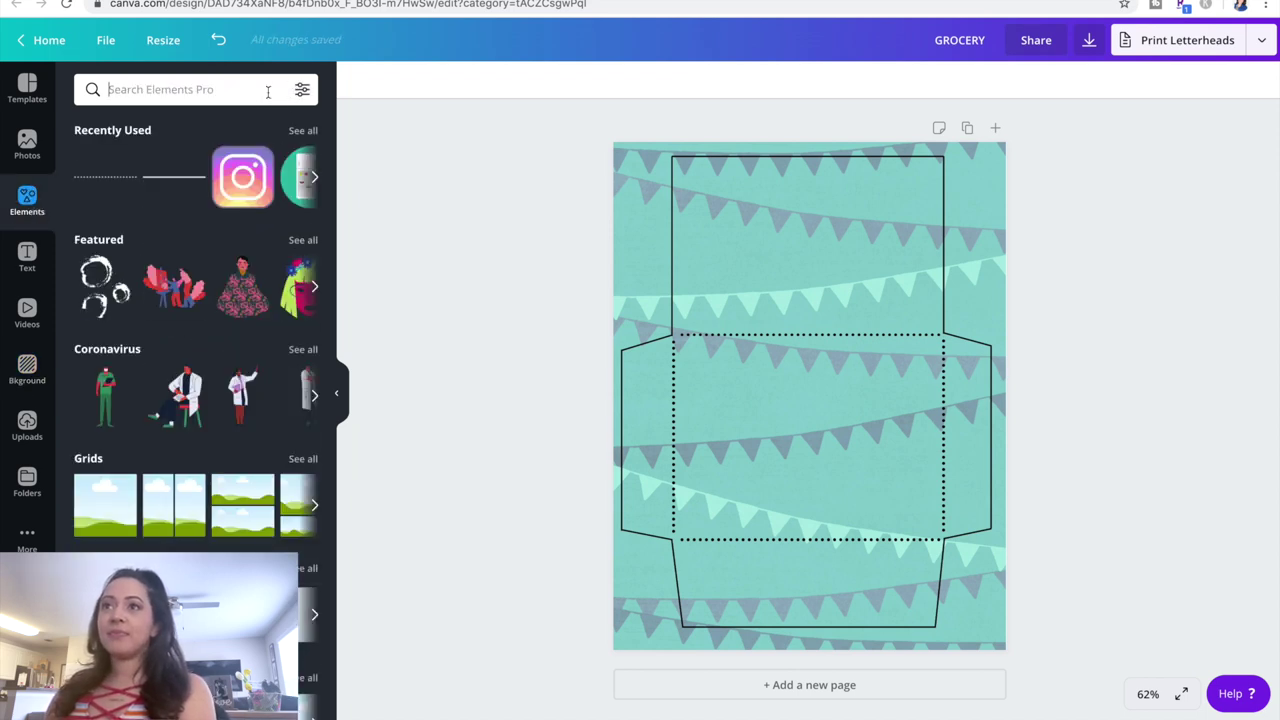
pyautogui.scroll(-2, 247, 545)
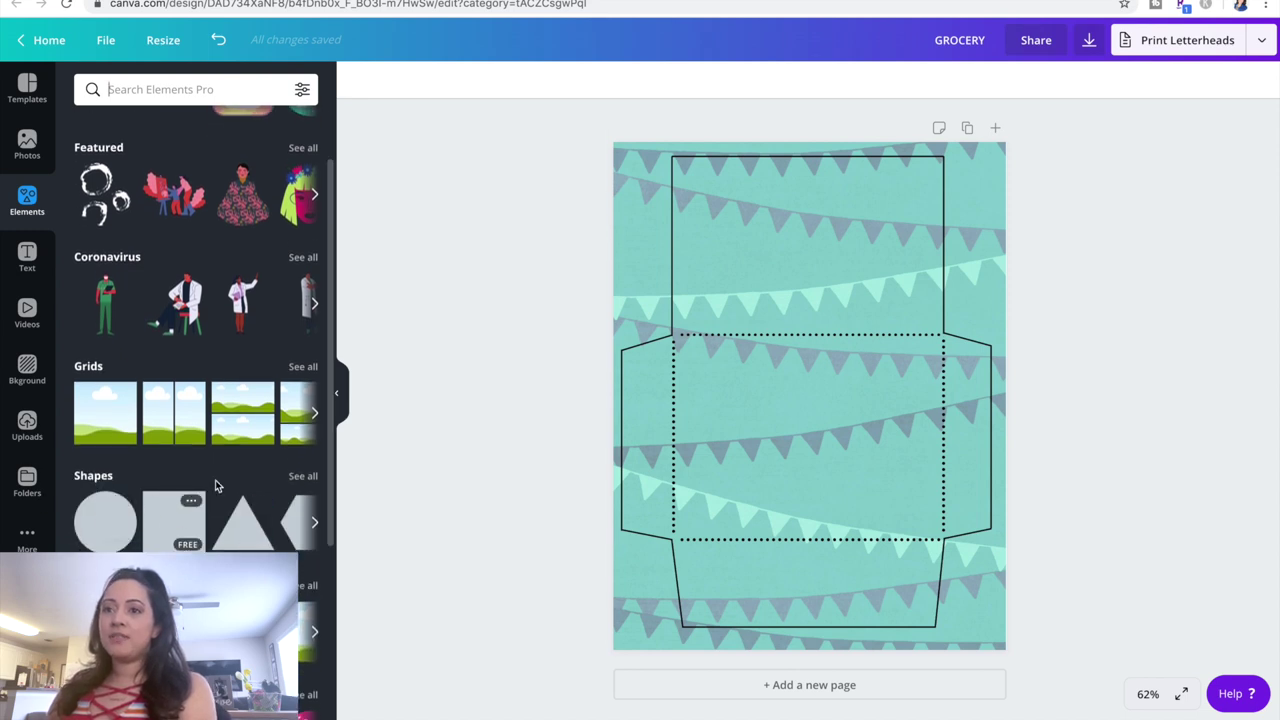
pyautogui.click(301, 480)
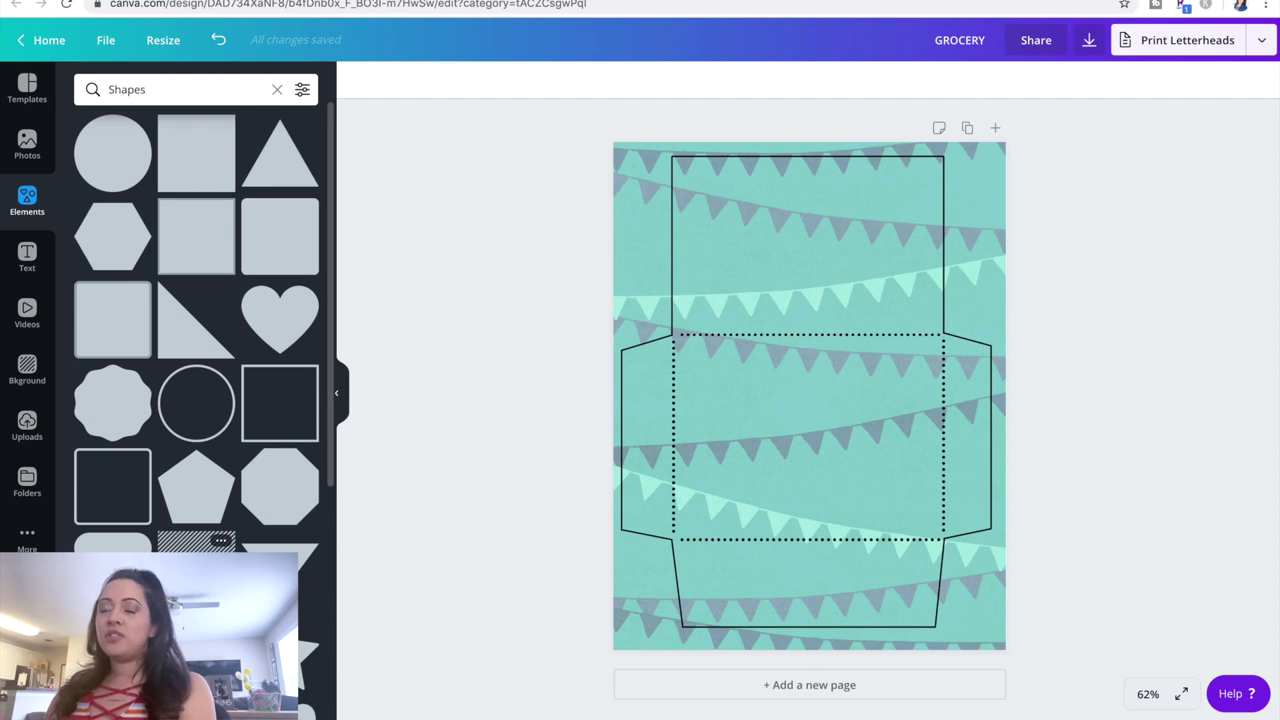
pyautogui.click(130, 324)
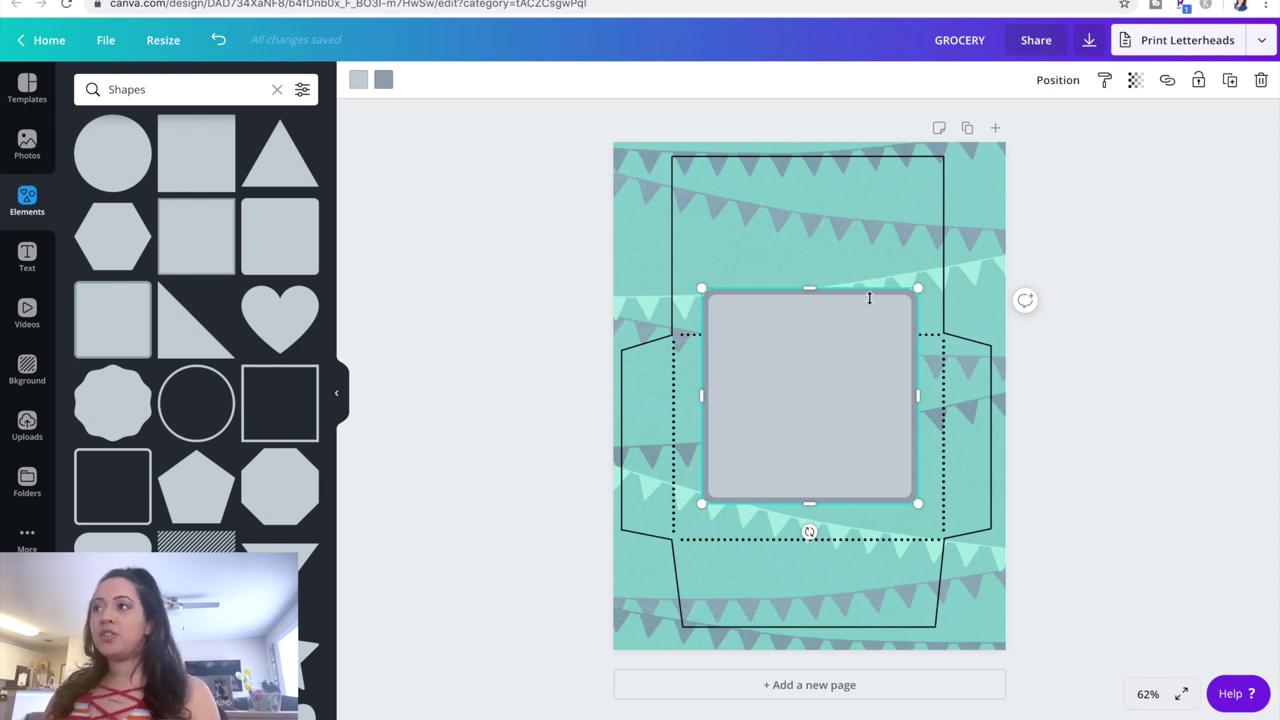
# Color the rounded square's fill white and its border black.
pyautogui.click(384, 82)
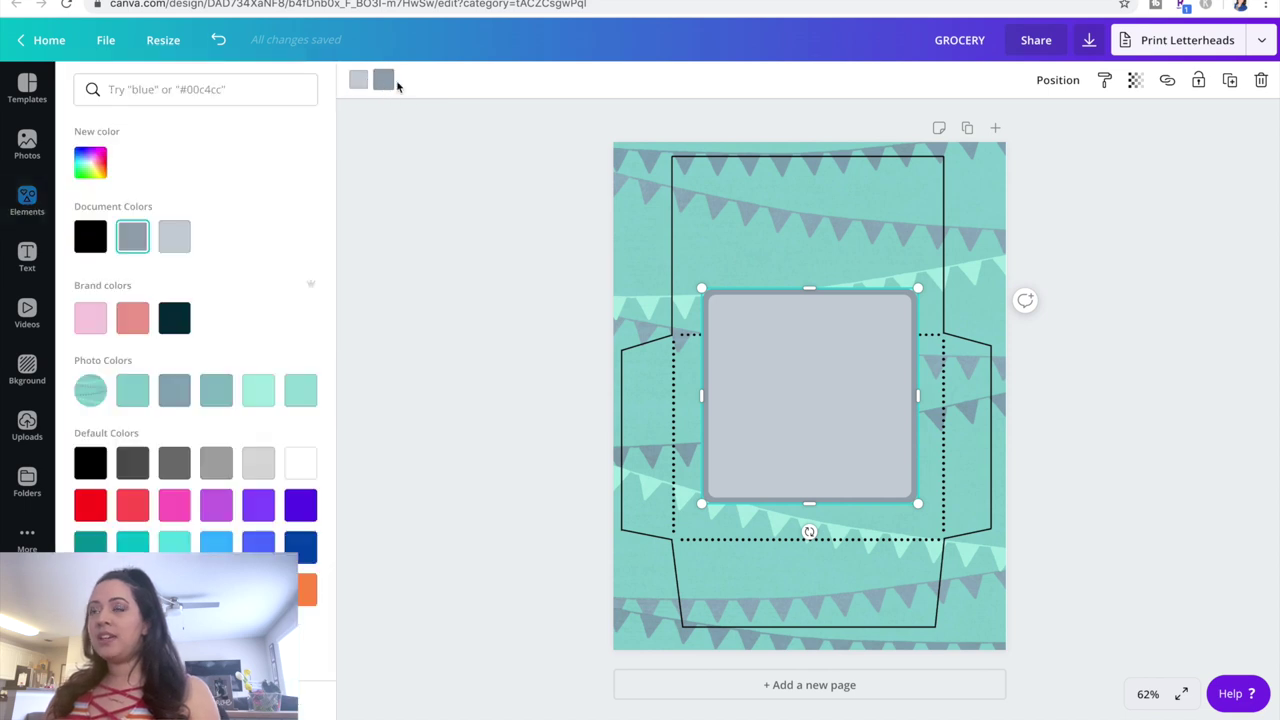
pyautogui.click(360, 84)
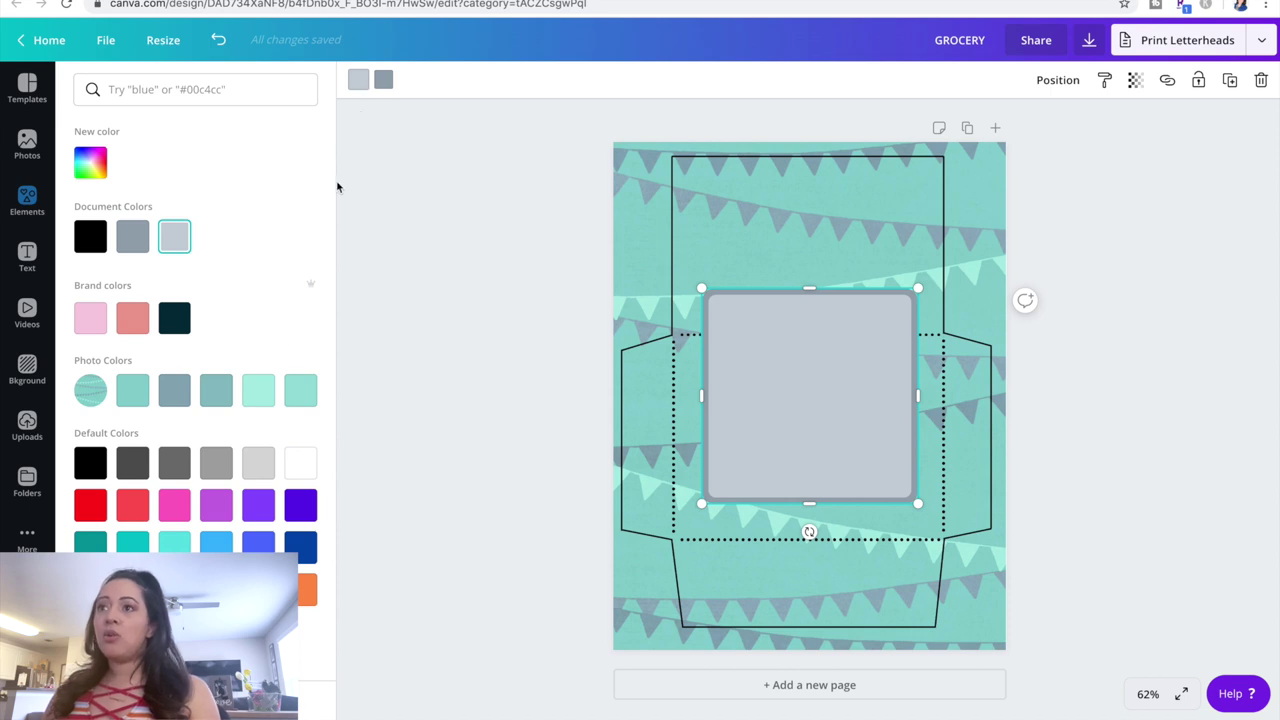
pyautogui.click(300, 464)
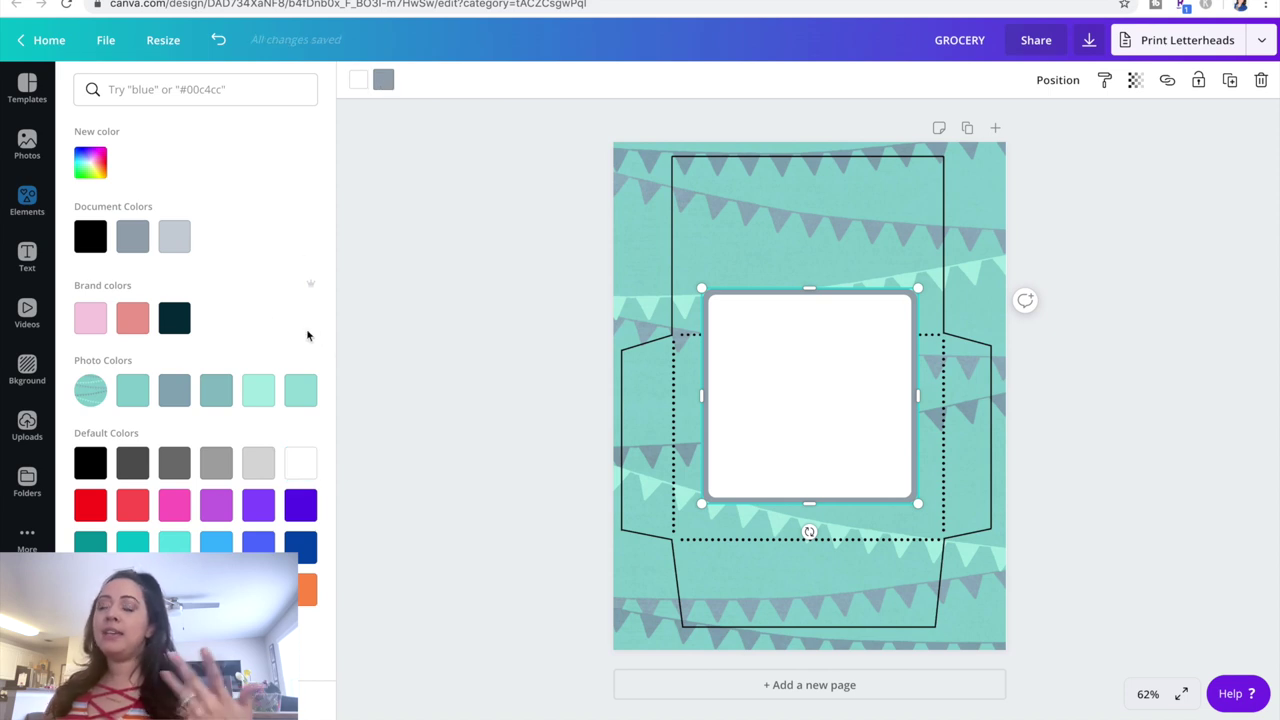
pyautogui.click(100, 463)
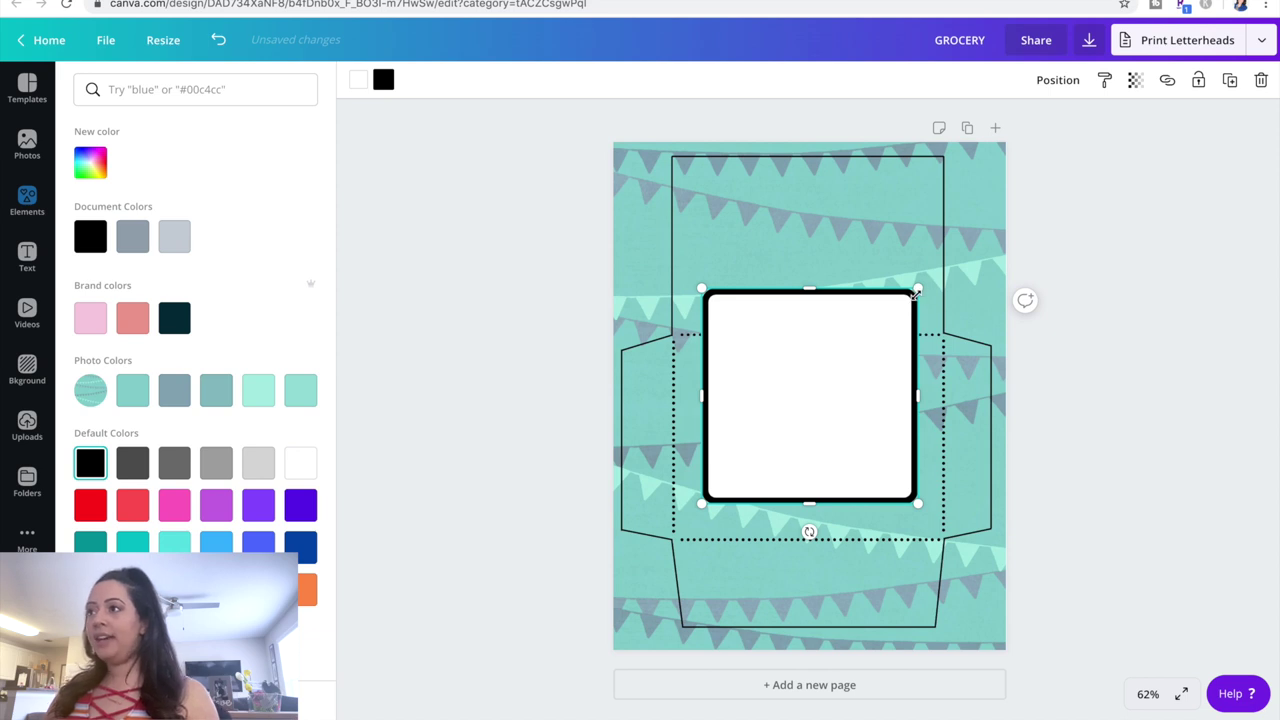
# Resize the rounded square into a small, wide label rectangle and center it within the envelope's dotted panel.
pyautogui.moveTo(912, 302); pyautogui.dragTo(759, 448)
pyautogui.moveTo(731, 502); pyautogui.dragTo(879, 436)
pyautogui.moveTo(823, 481)
pyautogui.mouseDown()
pyautogui.moveTo(803, 480)
pyautogui.moveTo(840, 480)
pyautogui.moveTo(826, 482)
pyautogui.mouseUp()
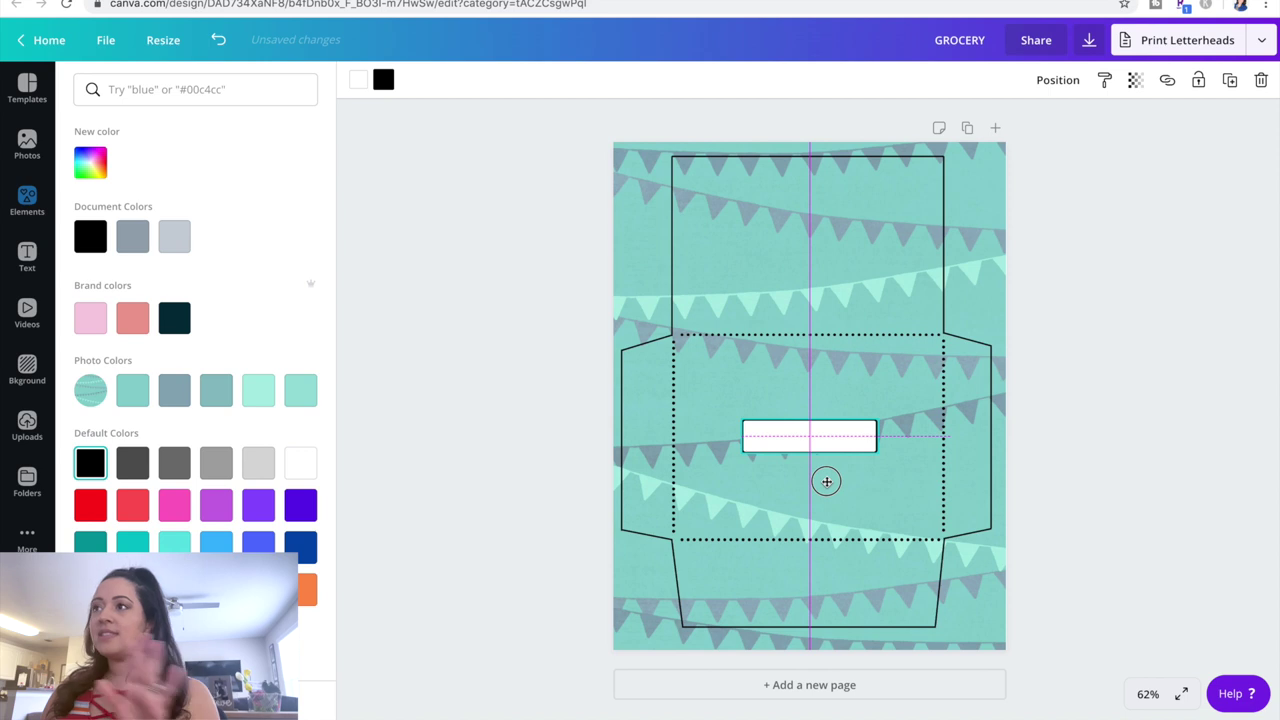
pyautogui.moveTo(826, 481); pyautogui.dragTo(826, 486)
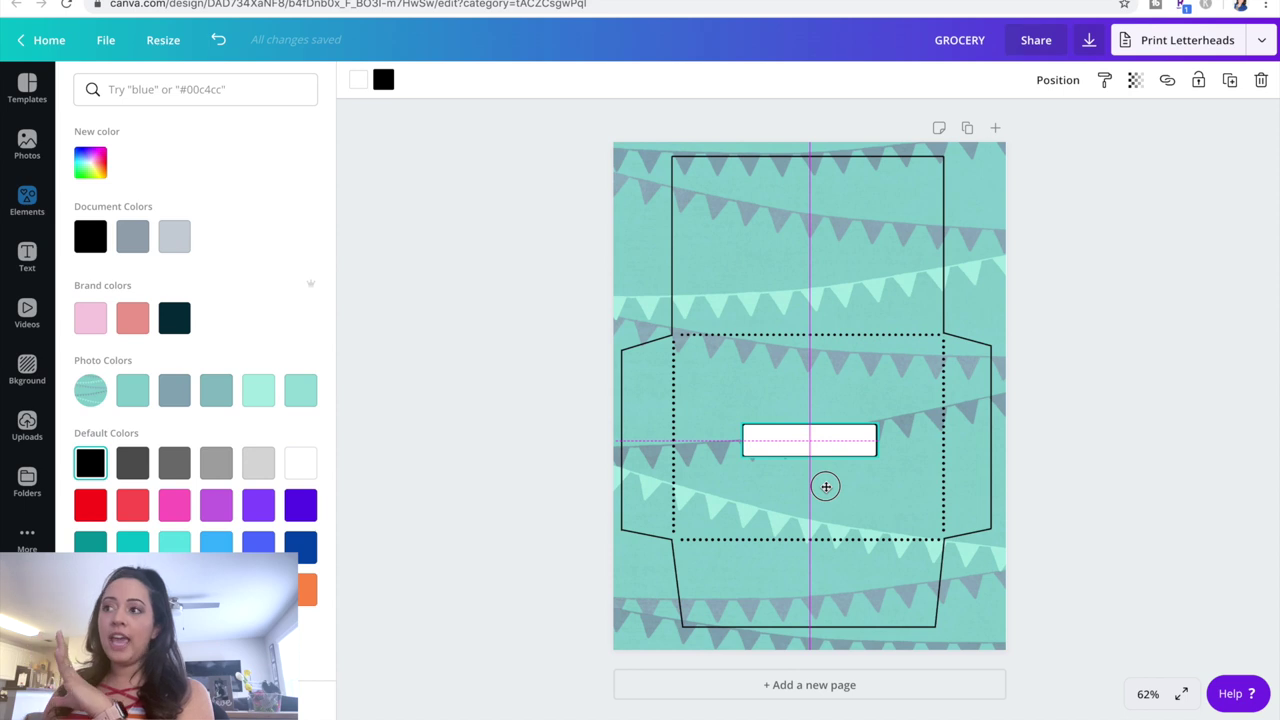
pyautogui.moveTo(826, 486); pyautogui.dragTo(821, 486)
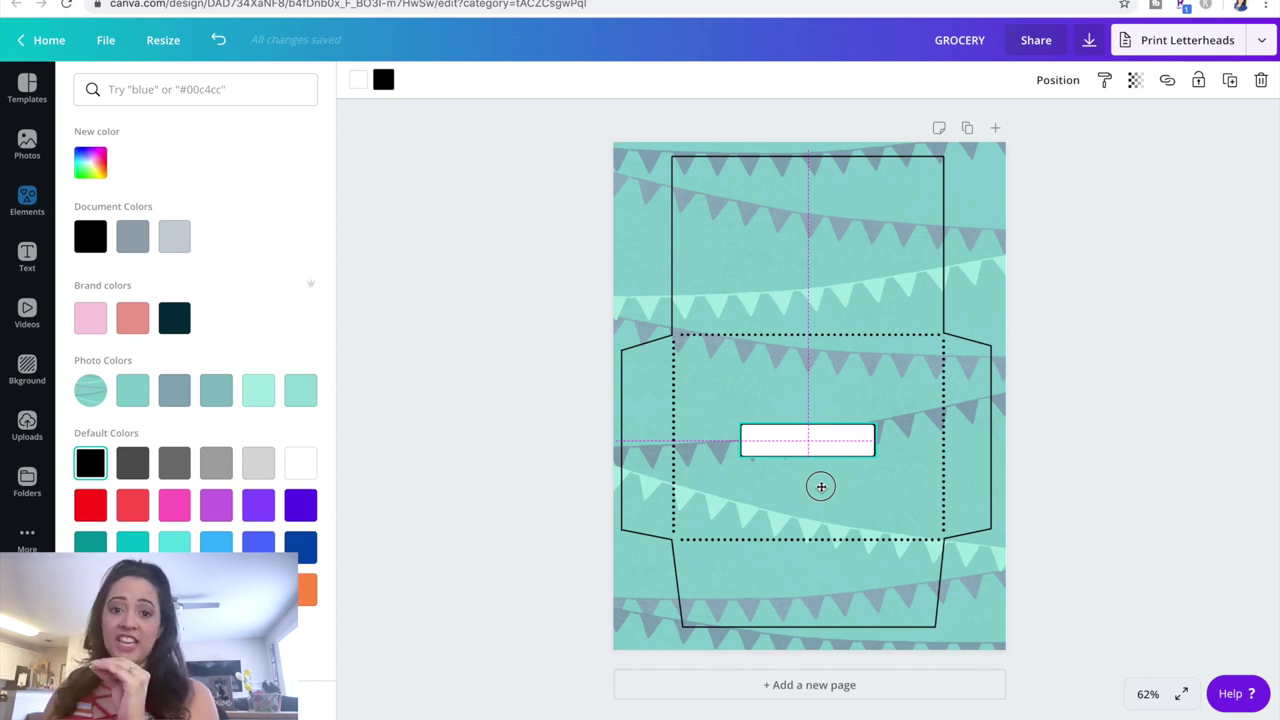
pyautogui.moveTo(821, 486); pyautogui.dragTo(821, 486)
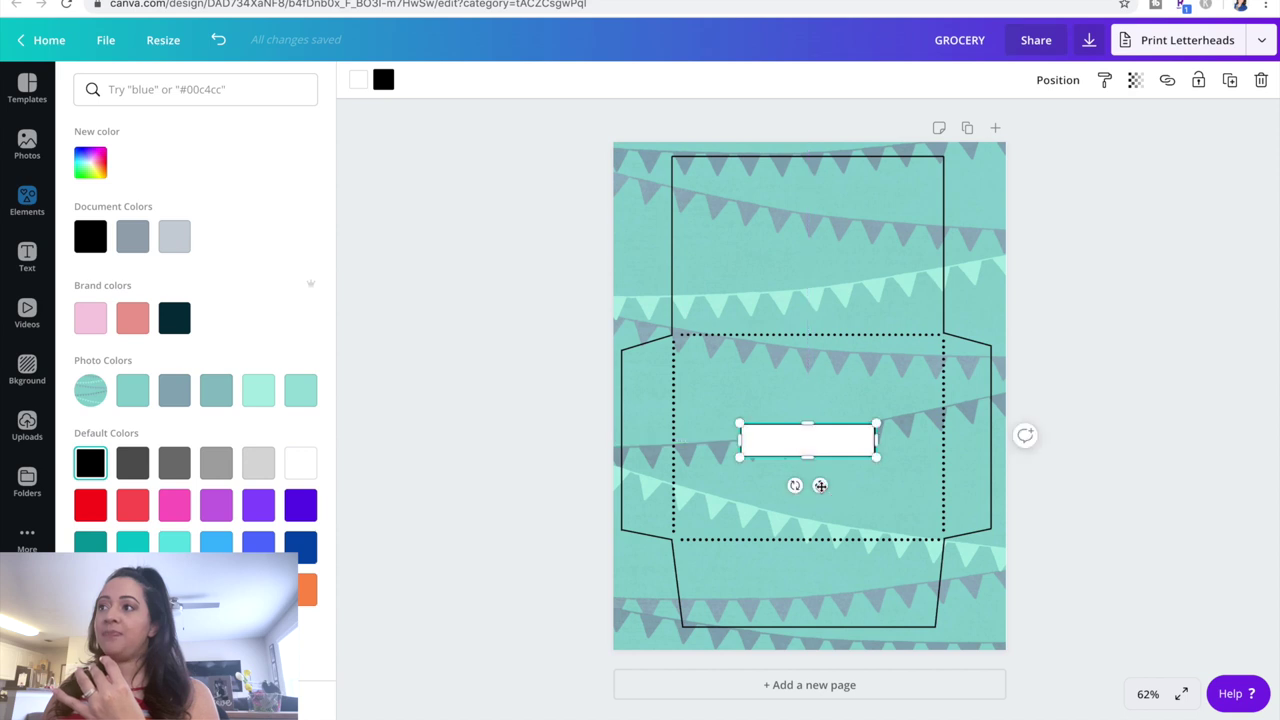
# Add a text box reading GROCERY to the envelope page.
pyautogui.click(1092, 515)
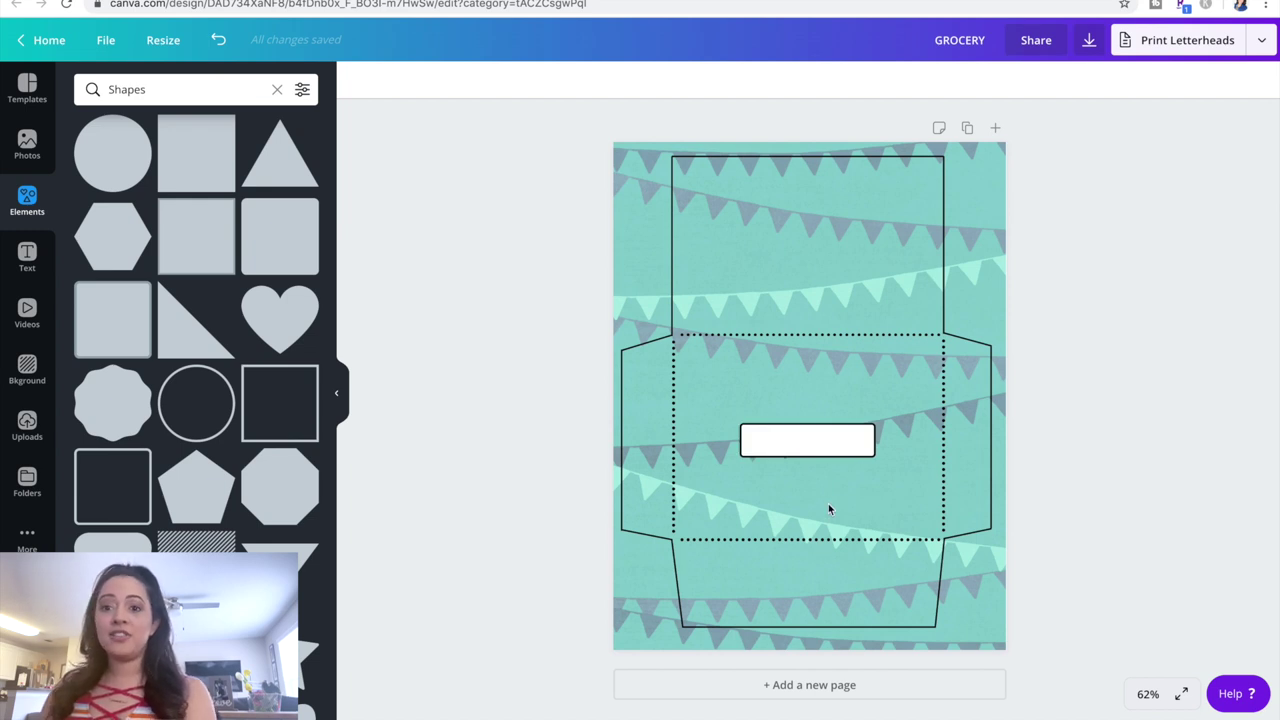
pyautogui.press('t')
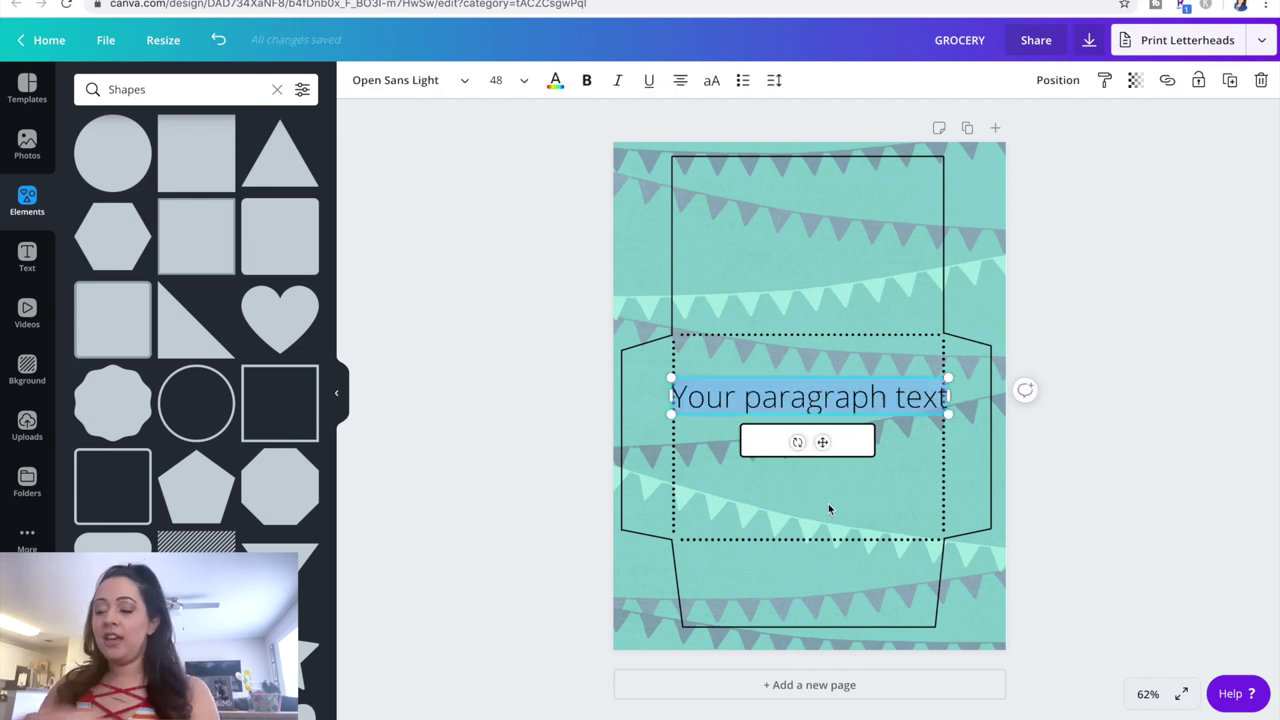
pyautogui.write('GROCERY')
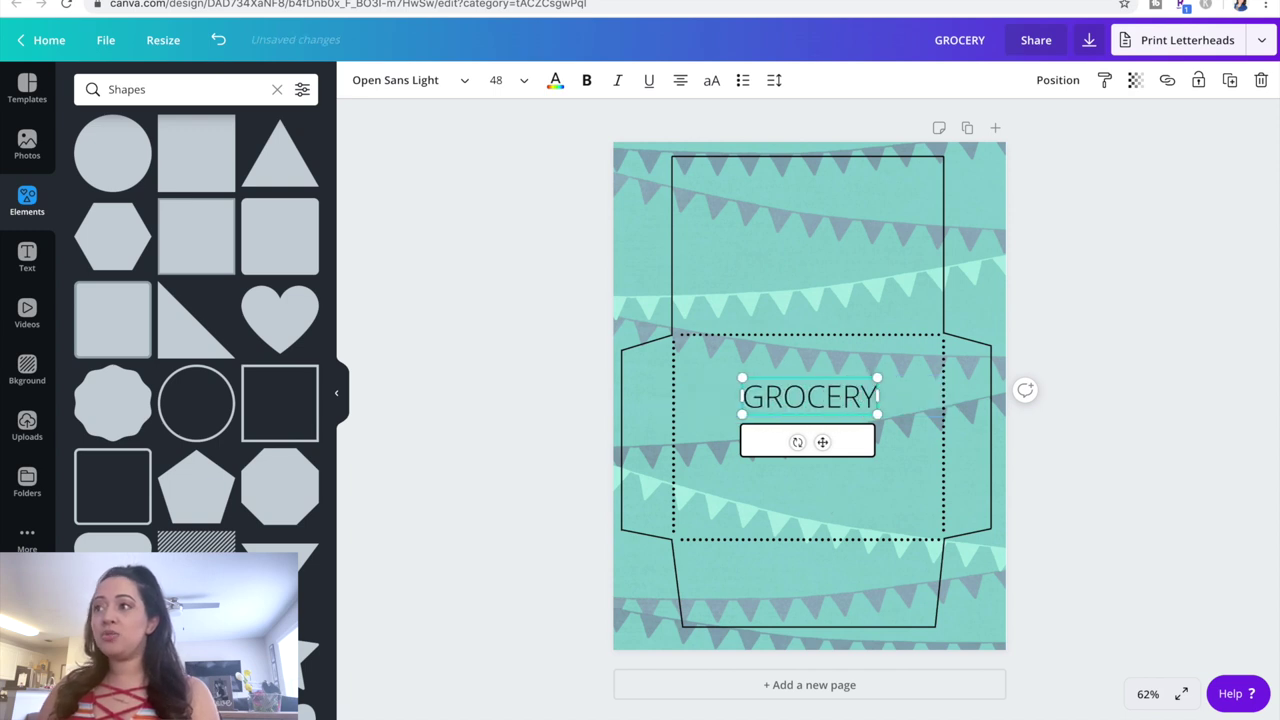
# Rotate the GROCERY text upside down and shrink it to fit centered inside the white label rectangle.
pyautogui.moveTo(797, 442); pyautogui.dragTo(821, 352)
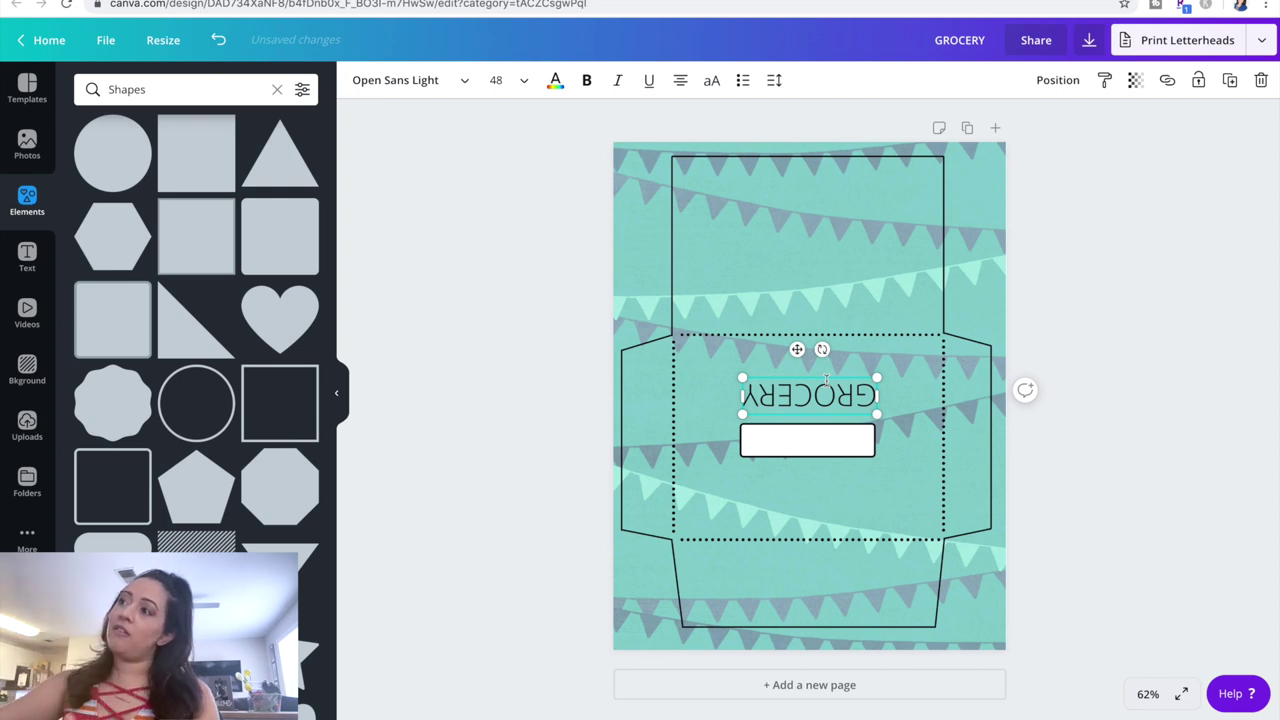
pyautogui.moveTo(740, 378); pyautogui.dragTo(794, 394)
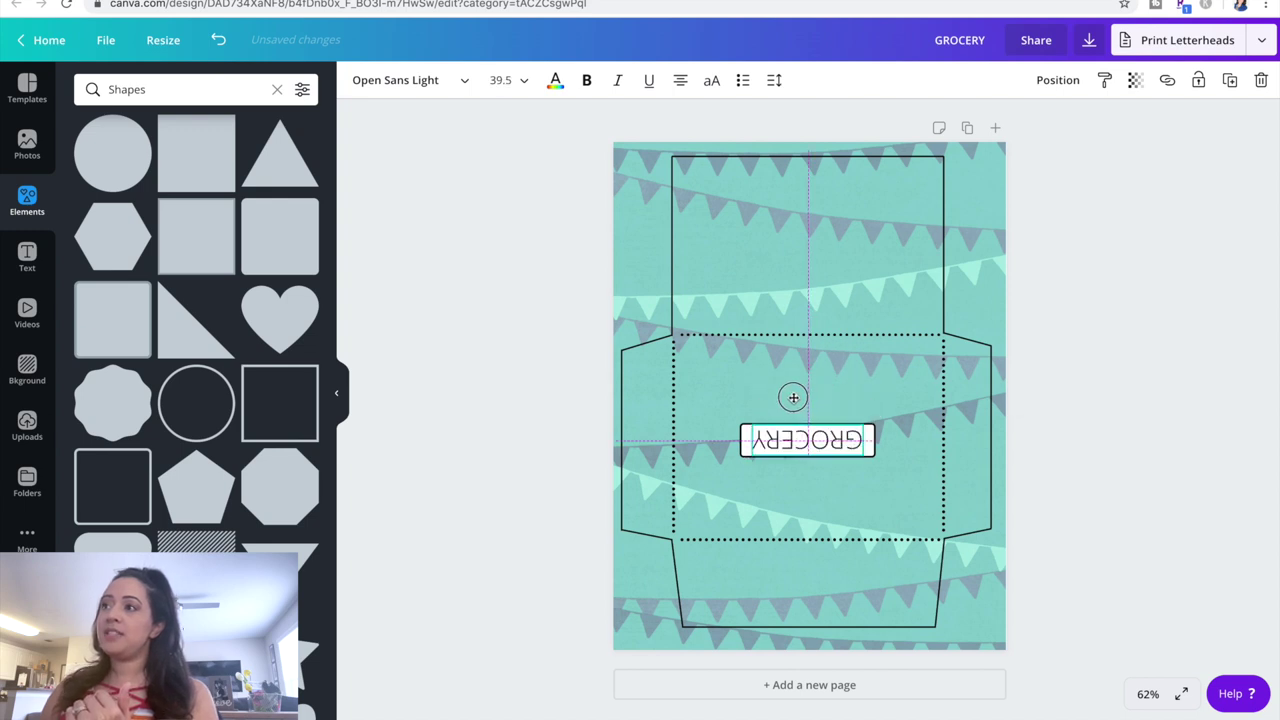
pyautogui.click(848, 410)
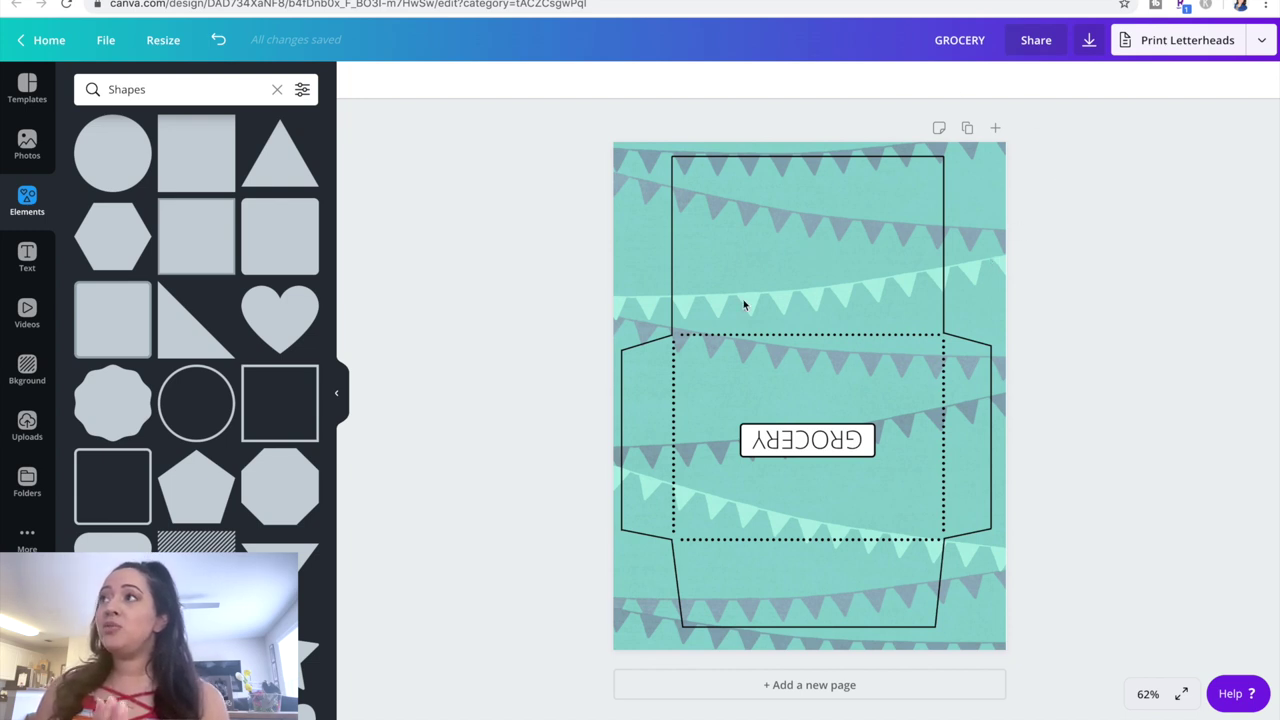
# Download the envelope design as a PDF Print file without crop marks and bleed.
pyautogui.click(1090, 42)
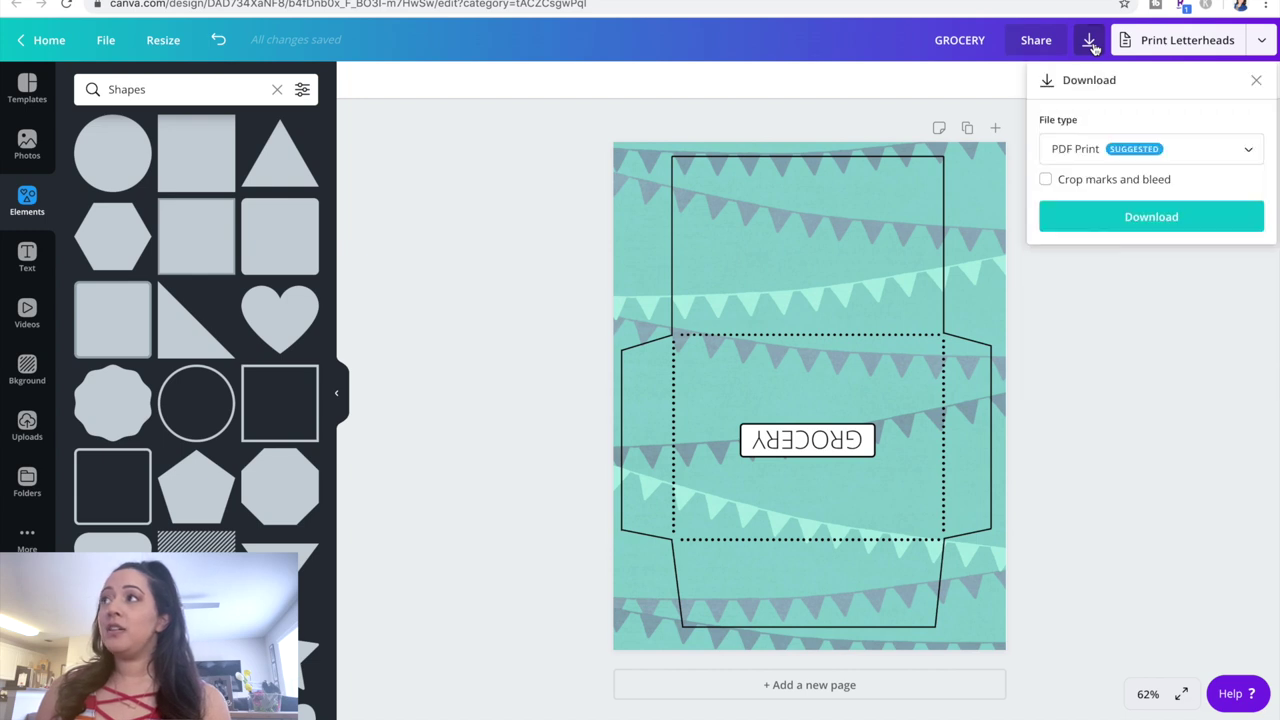
pyautogui.click(1140, 155)
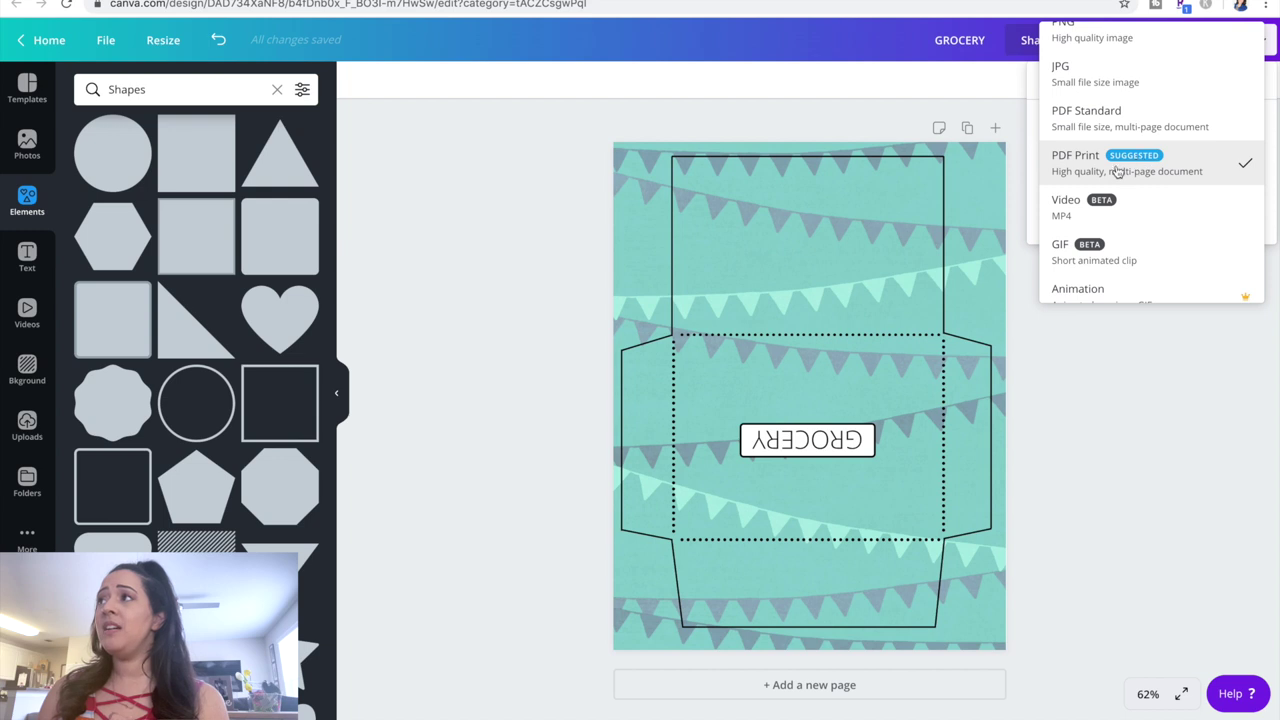
pyautogui.click(1118, 171)
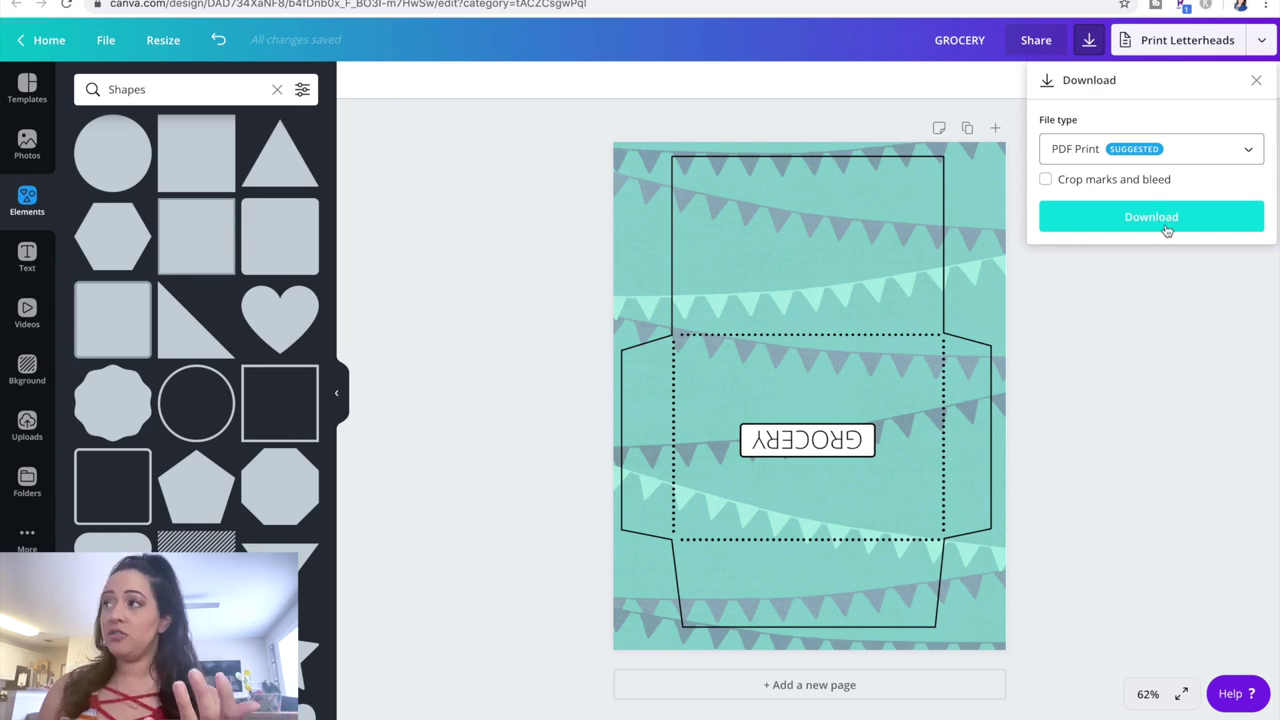
pyautogui.click(1166, 221)
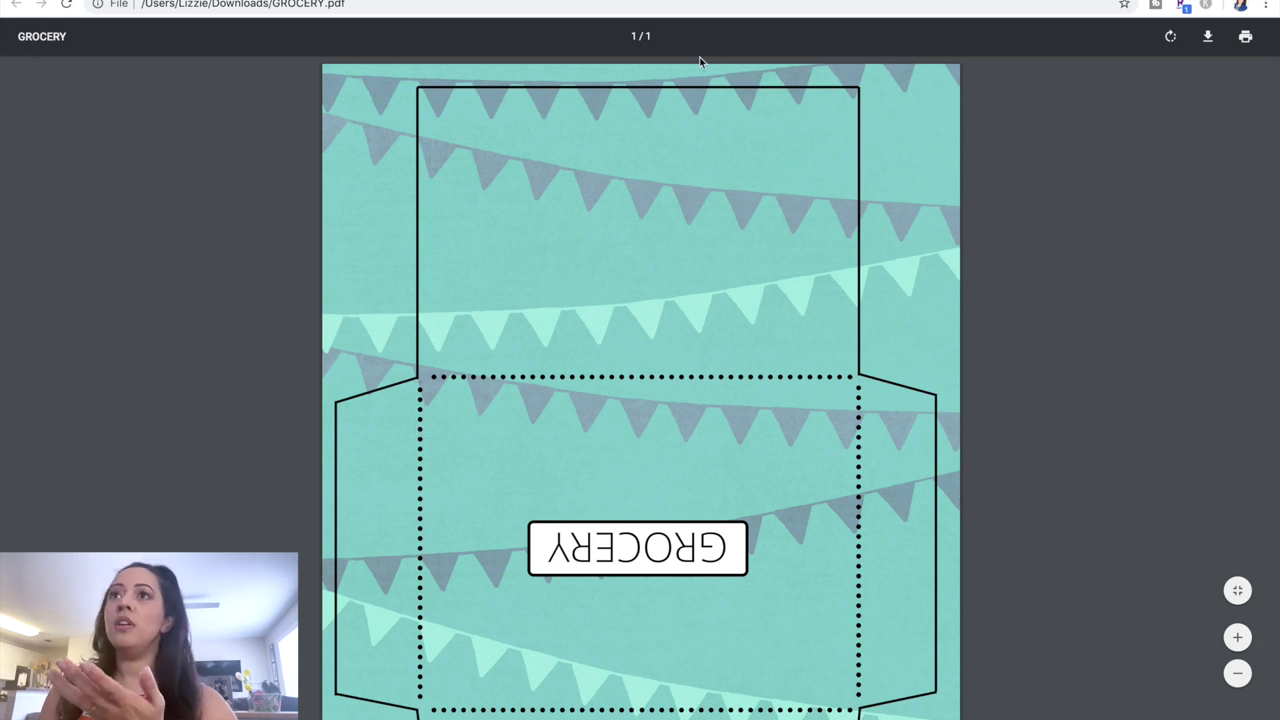
# Review the whole downloaded envelope PDF in the browser and check its print settings without printing.
pyautogui.scroll(-3, 460, 180)
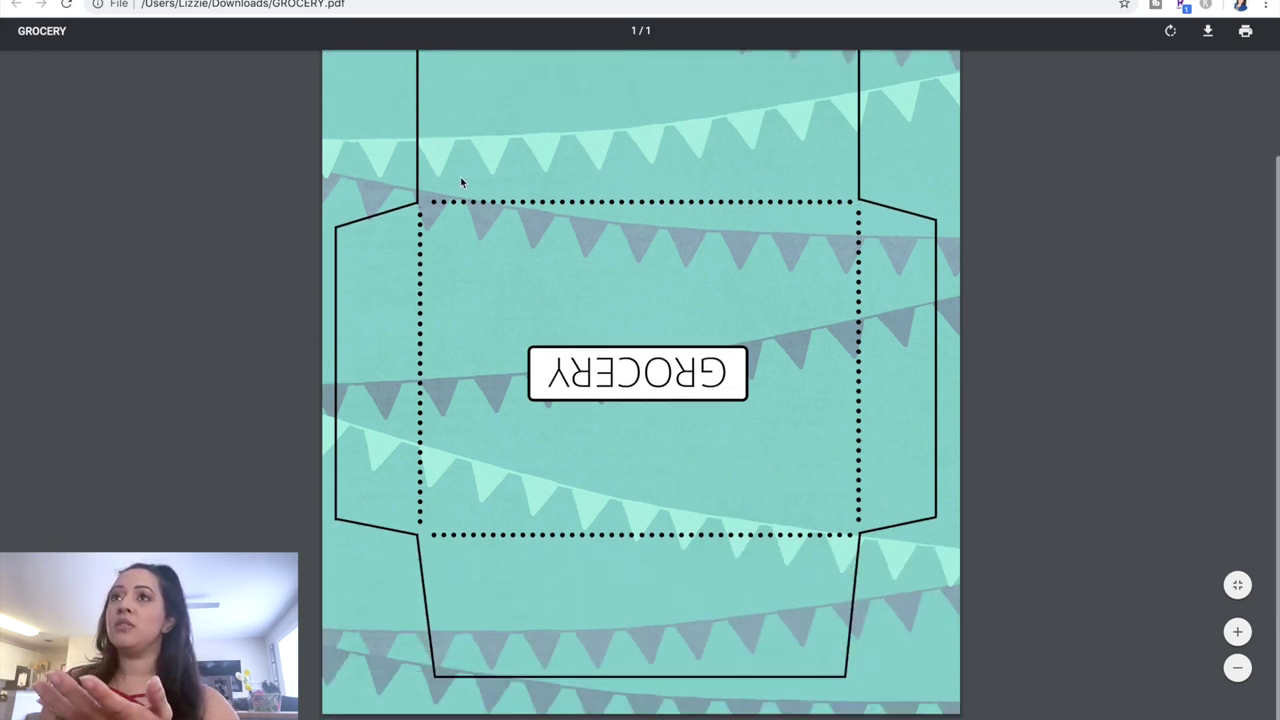
pyautogui.scroll(3, 460, 180)
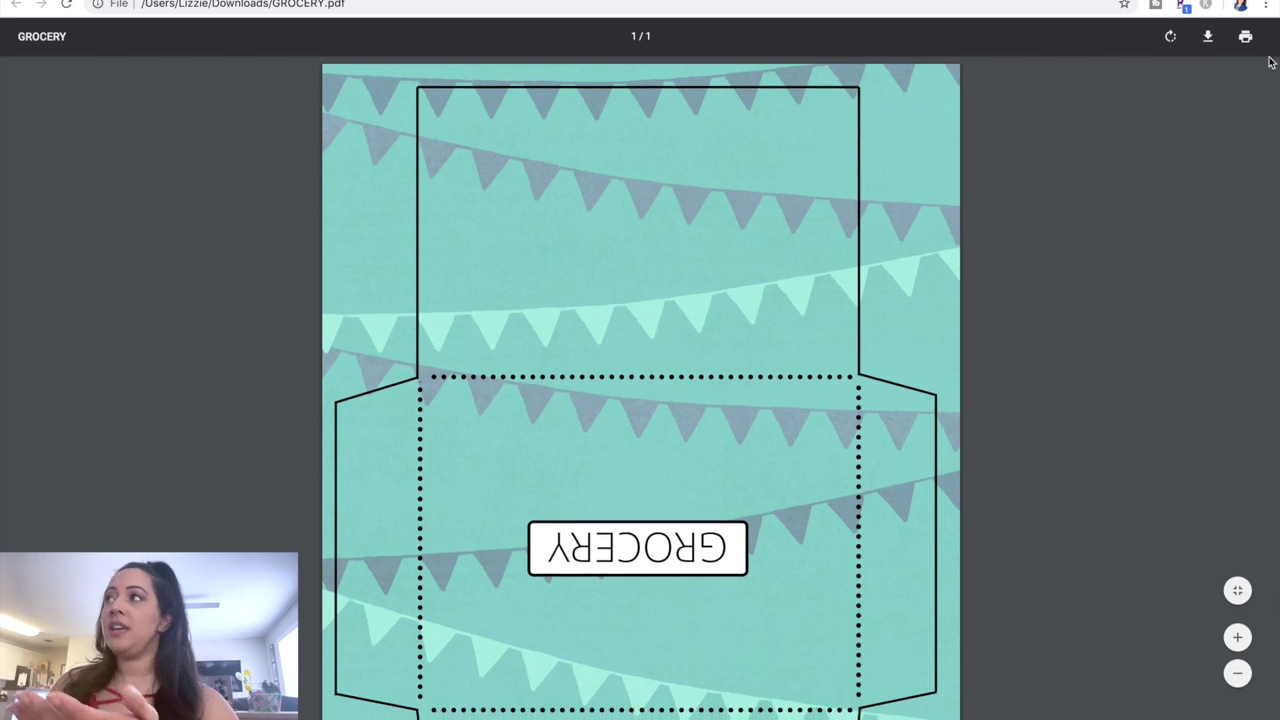
pyautogui.click(1245, 37)
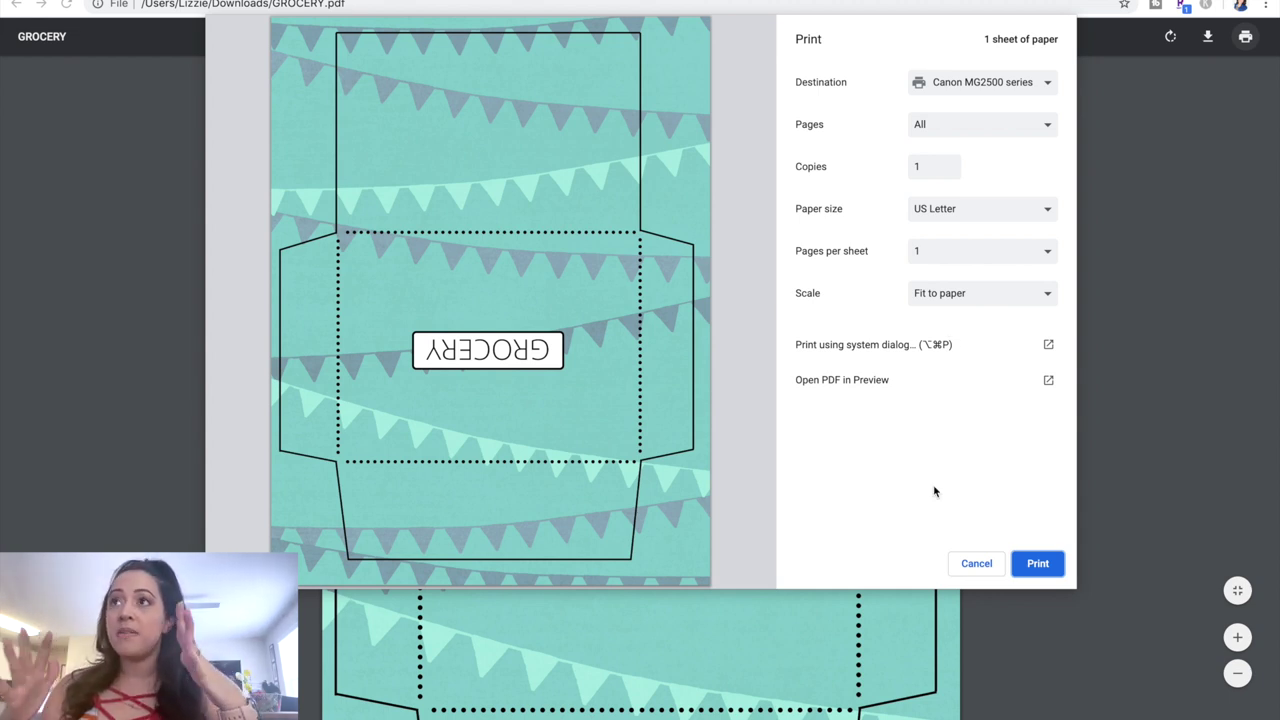
pyautogui.click(977, 564)
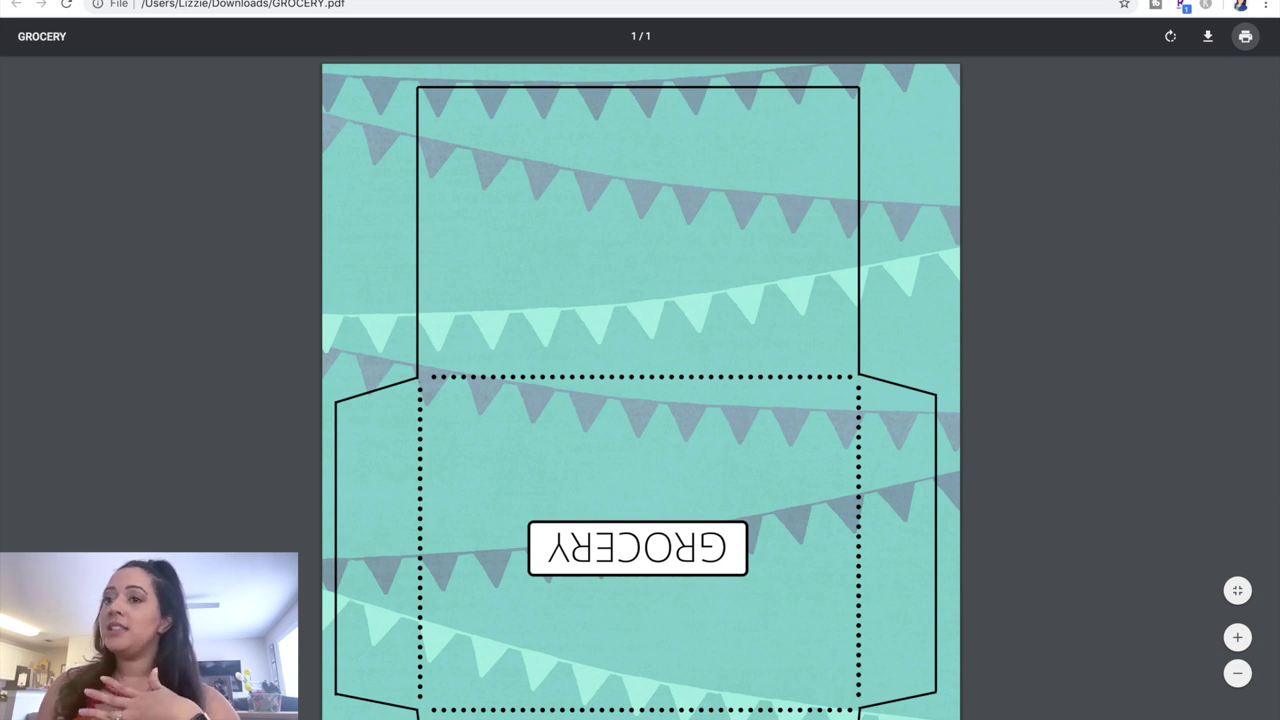
# Open GROCERY.pdf from the Downloads folder in Preview, and move and resize its window to show most of the page.
pyautogui.click(168, 700)
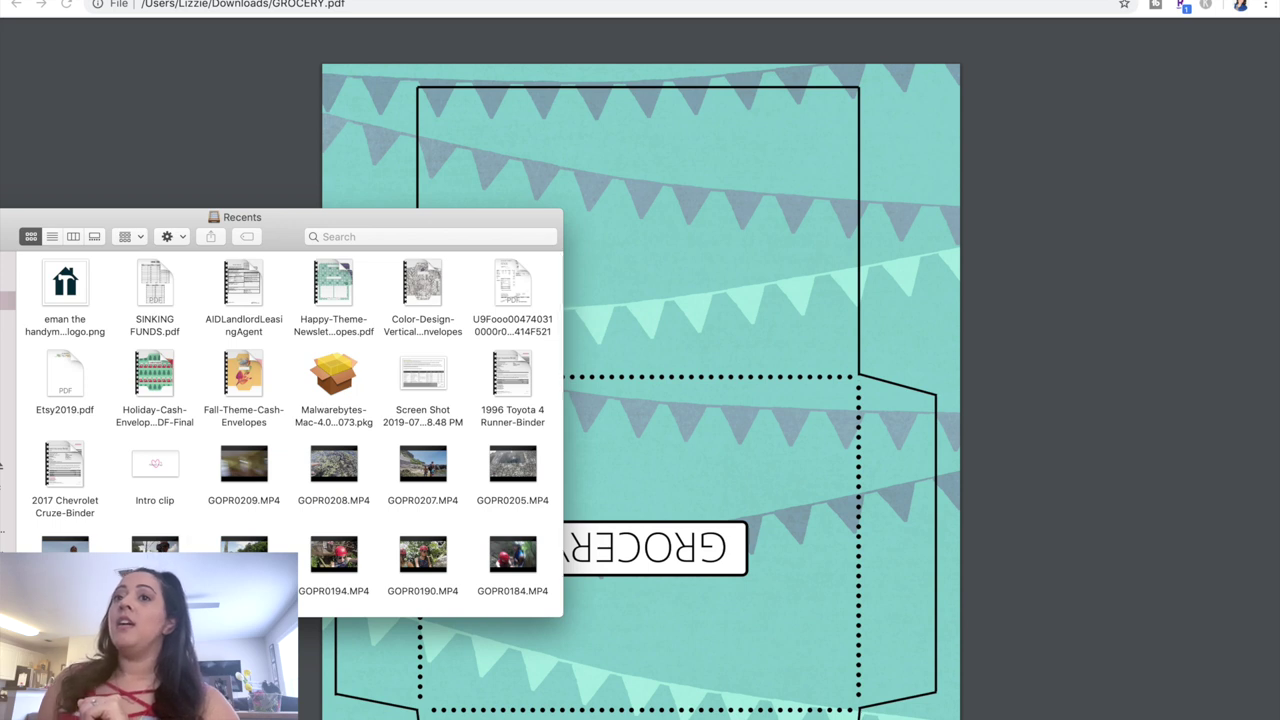
pyautogui.click(6, 383)
pyautogui.moveTo(272, 226); pyautogui.dragTo(430, 224)
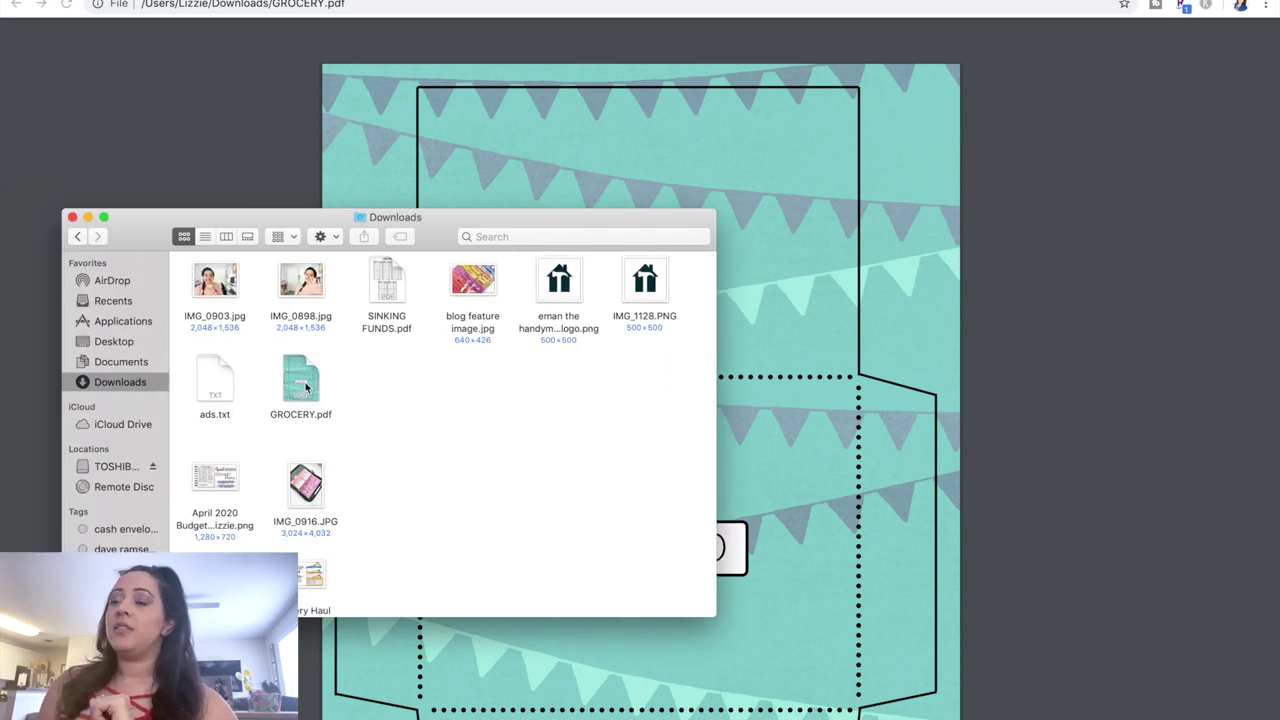
pyautogui.doubleClick(303, 380)
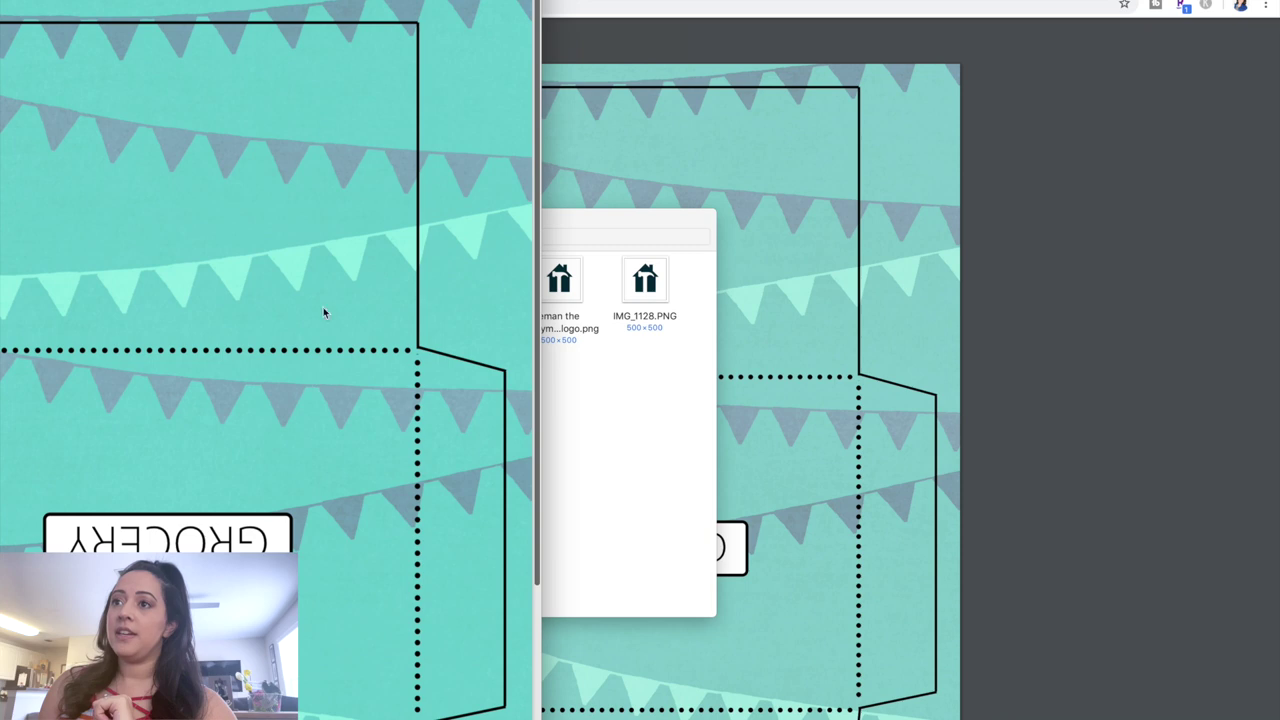
pyautogui.moveTo(196, 2); pyautogui.dragTo(514, 22)
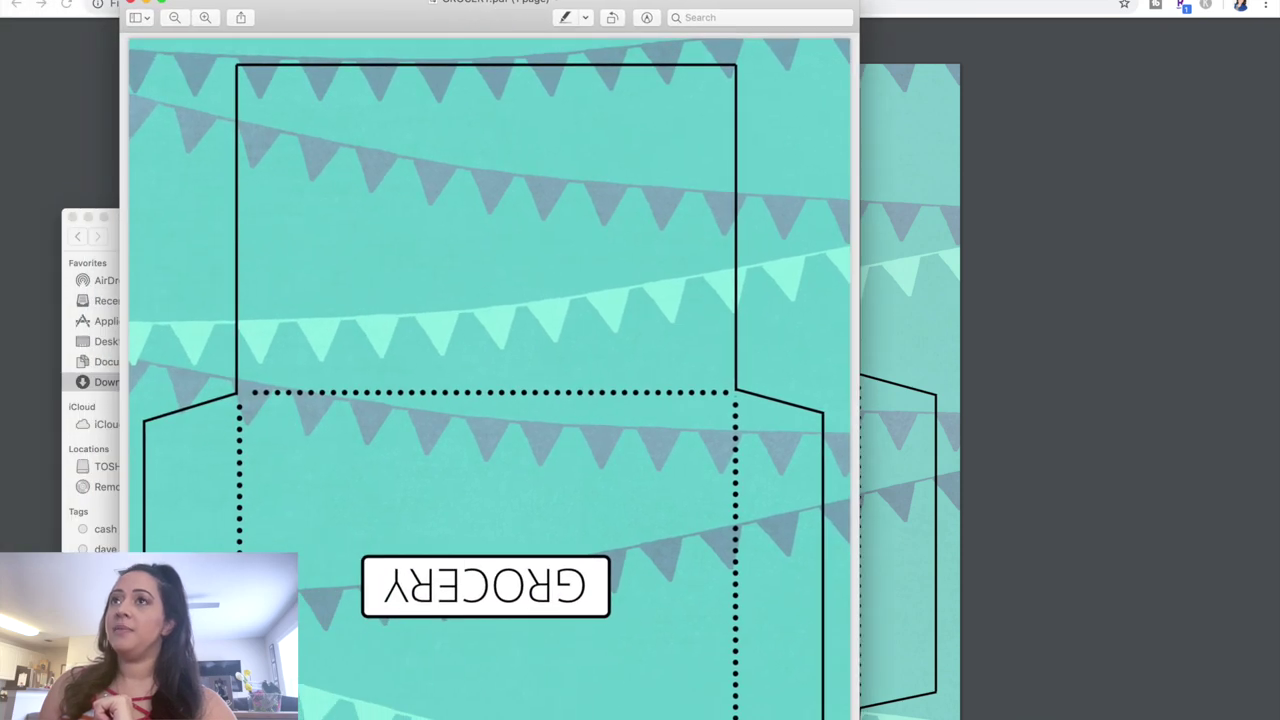
pyautogui.moveTo(118, 3); pyautogui.dragTo(298, 74)
pyautogui.moveTo(493, 108); pyautogui.dragTo(502, 16)
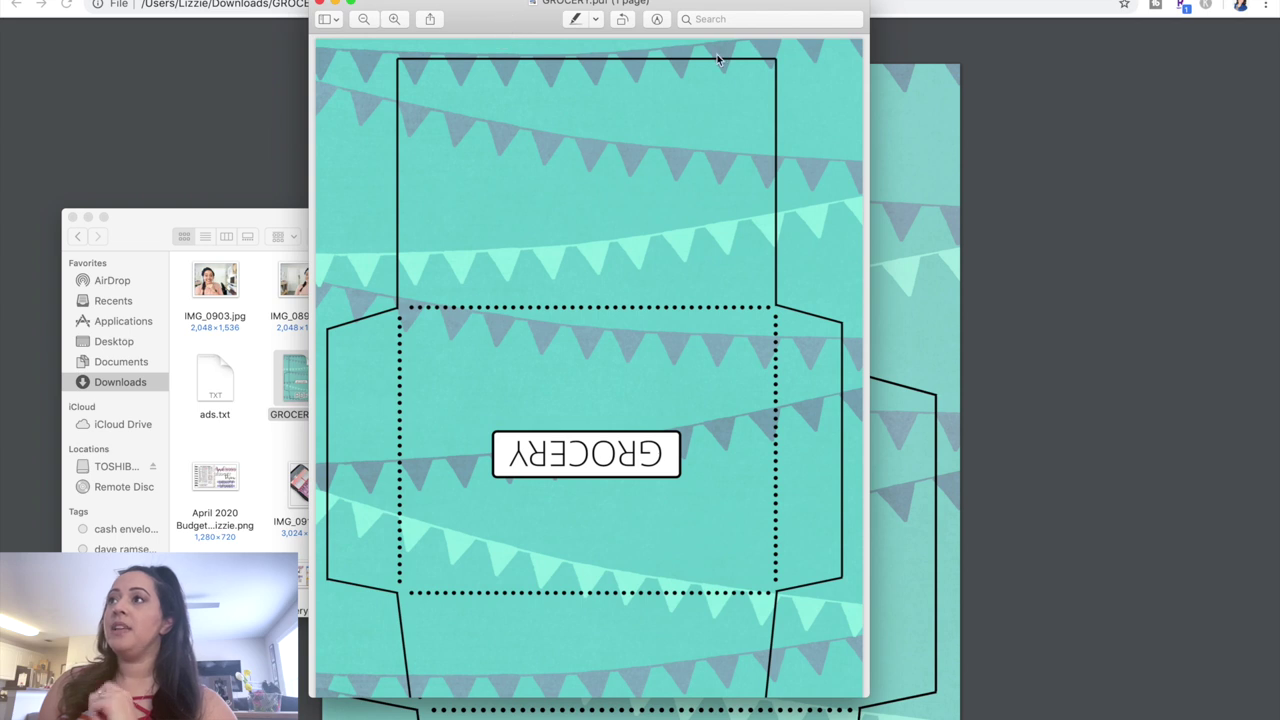
pyautogui.click(959, 138)
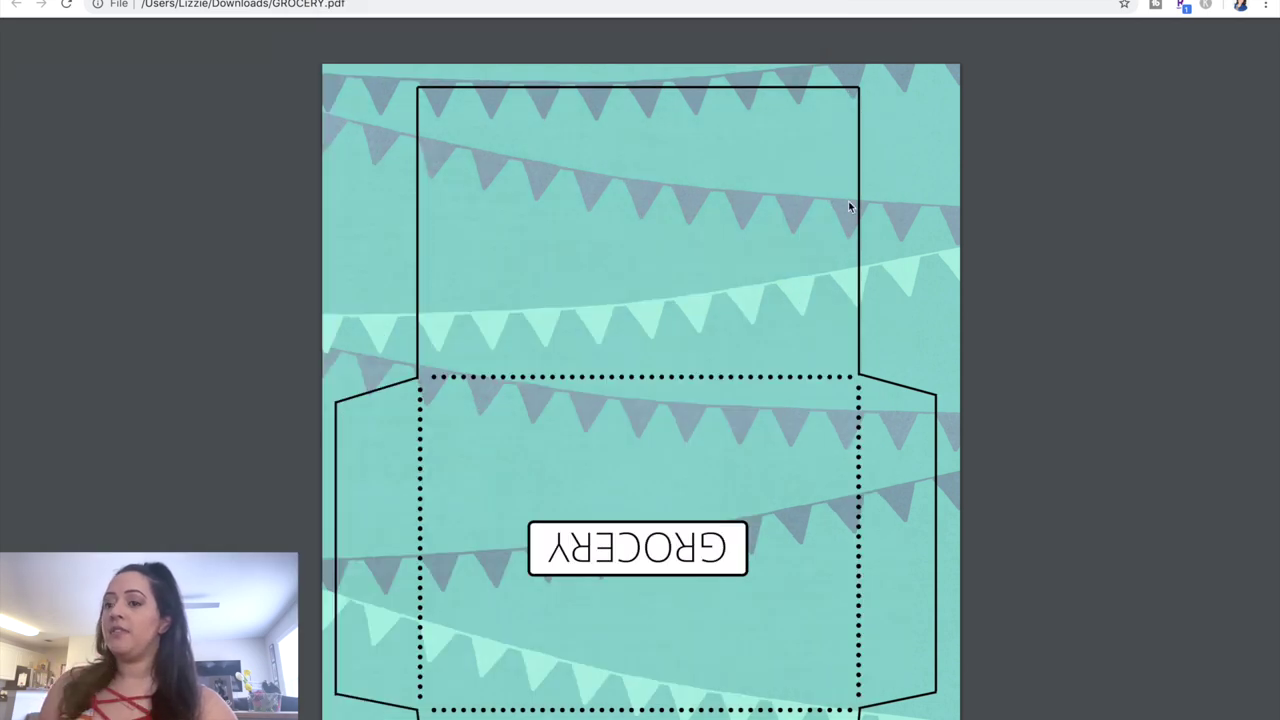
pyautogui.press('super+Tab')
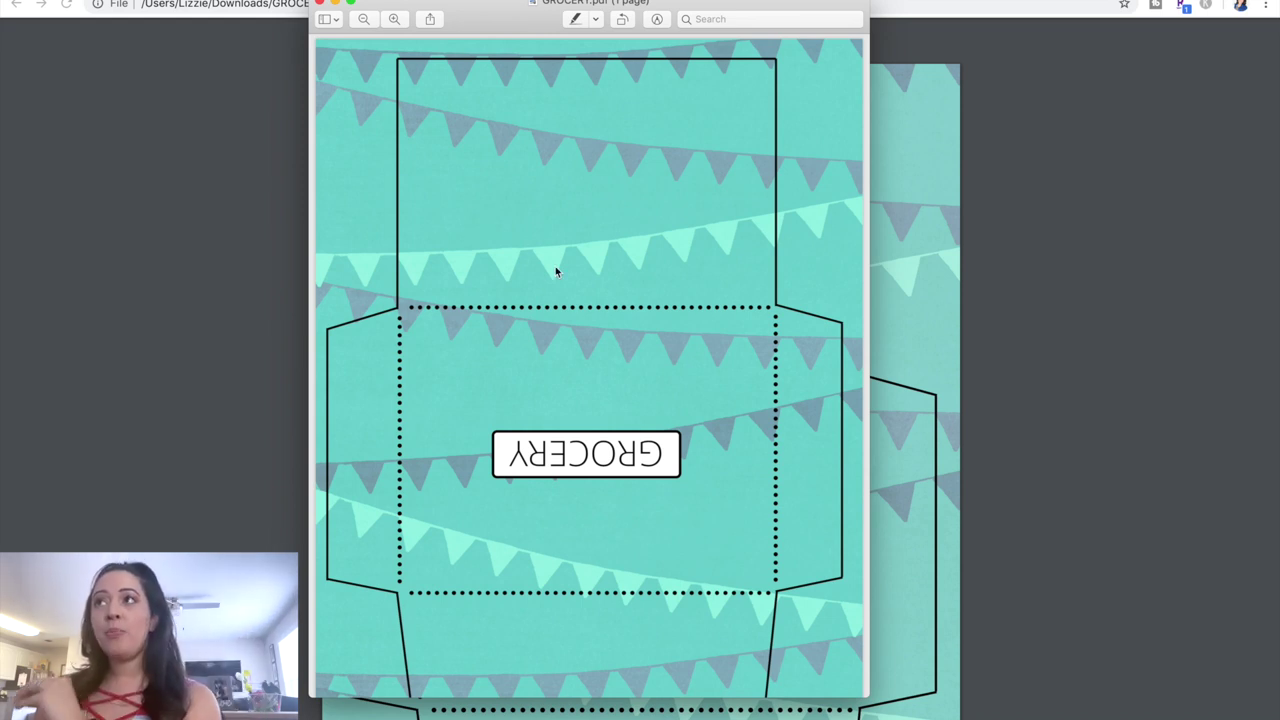
pyautogui.click(1027, 213)
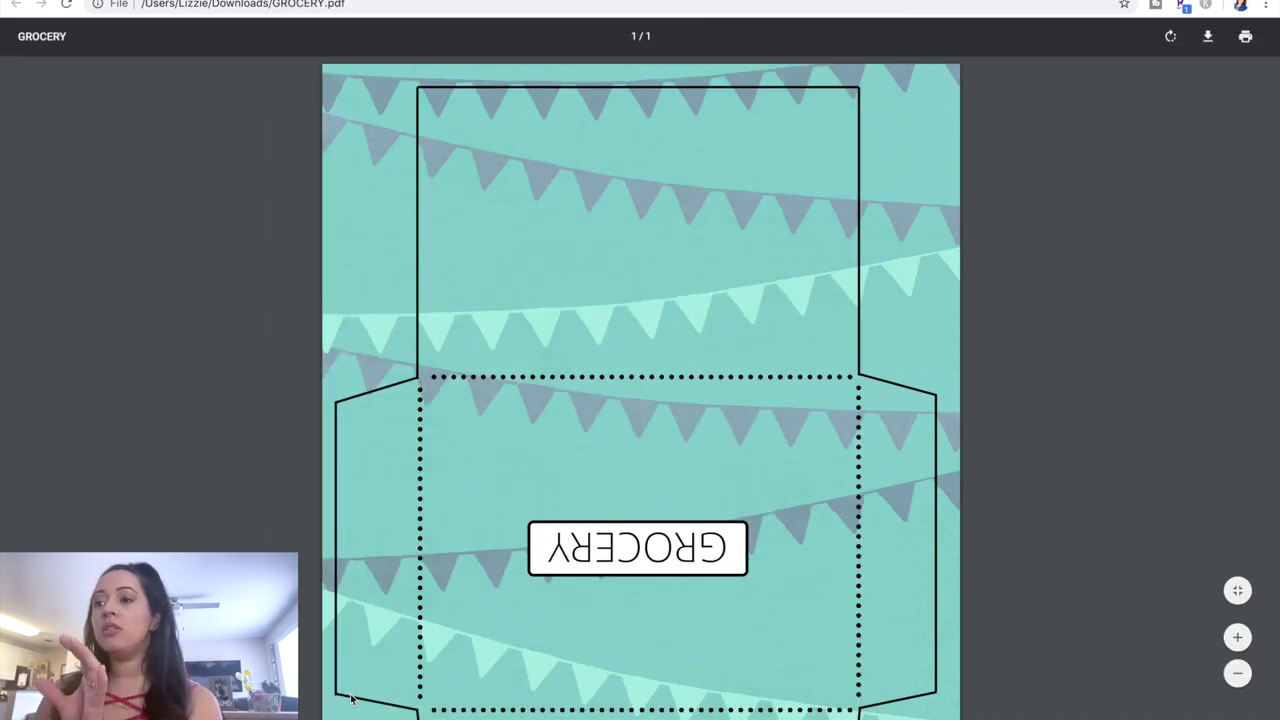
pyautogui.press('super+Tab')
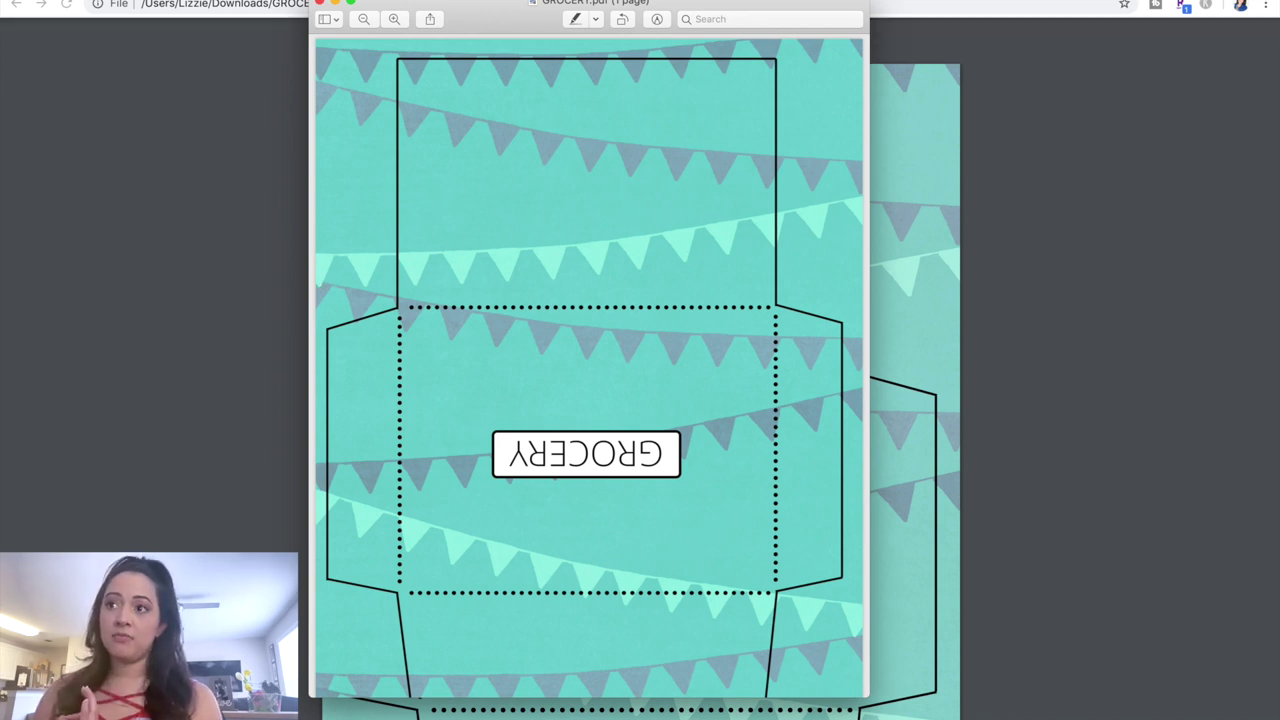
# Set the print scaling of GROCERY.pdf in Preview to Fill Entire Paper, cancel the print, and close the document.
pyautogui.click(10, 0)
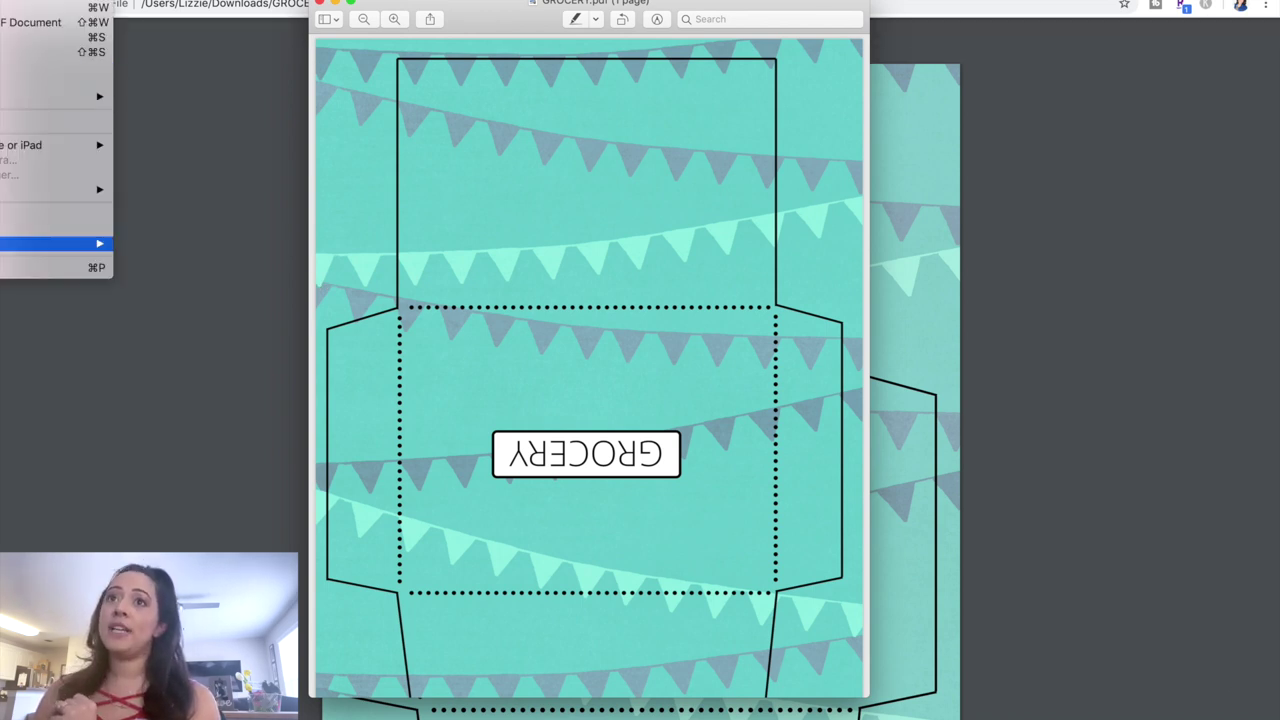
pyautogui.click(106, 268)
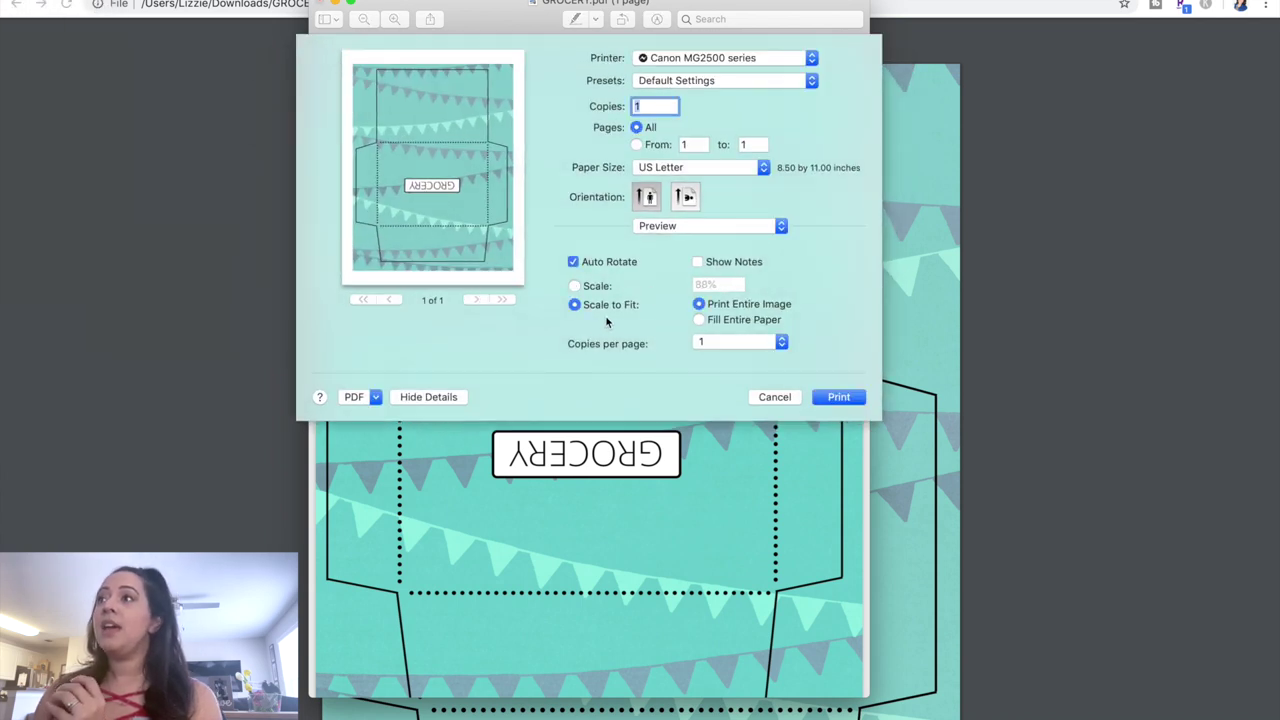
pyautogui.click(700, 321)
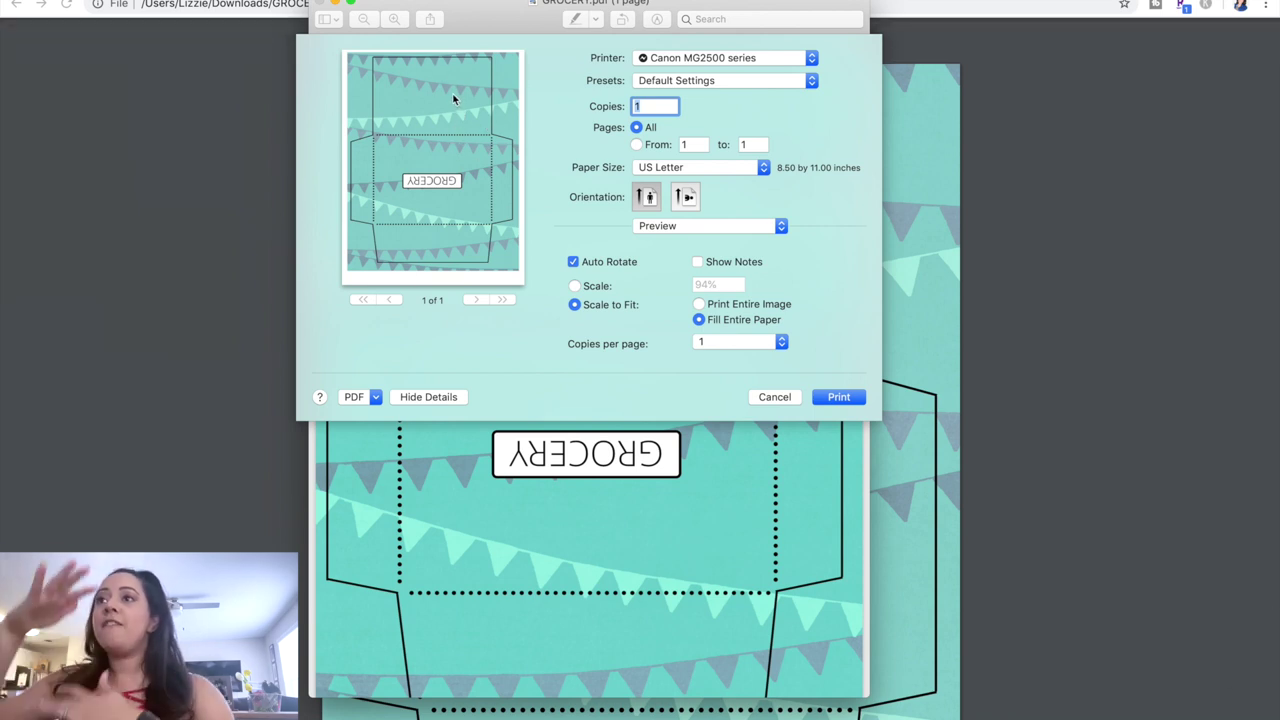
pyautogui.click(666, 334)
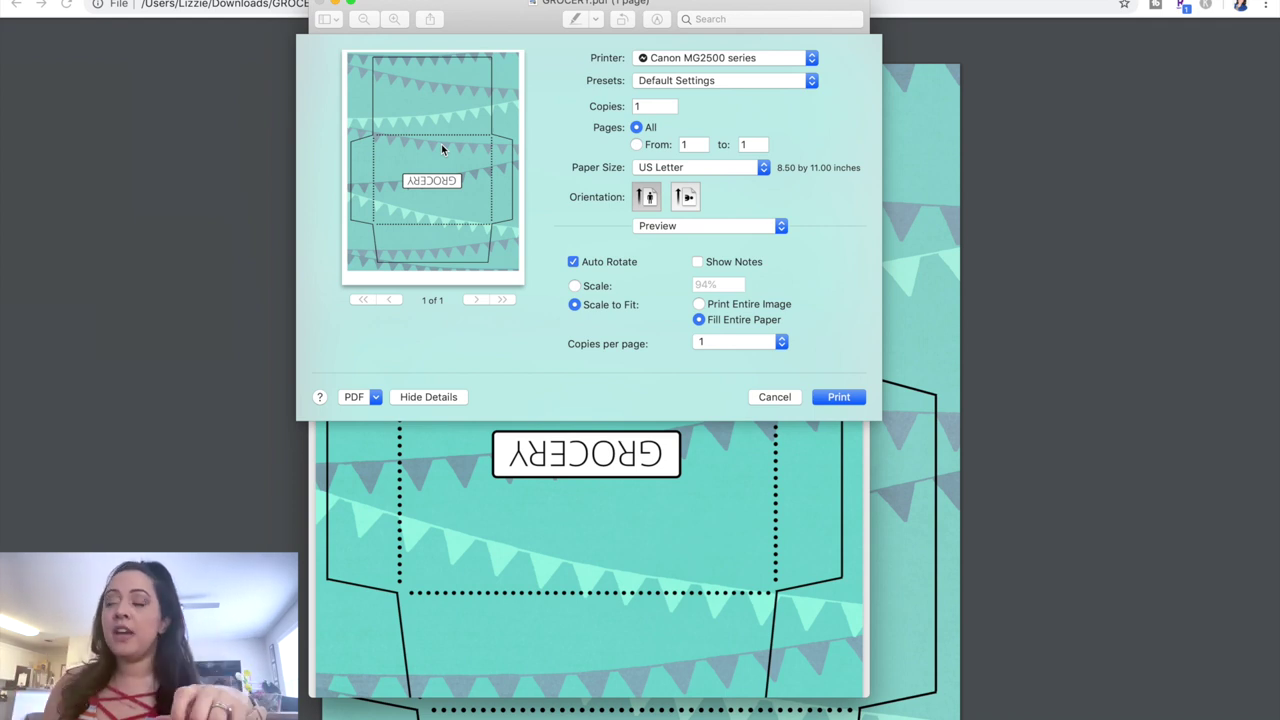
pyautogui.click(774, 397)
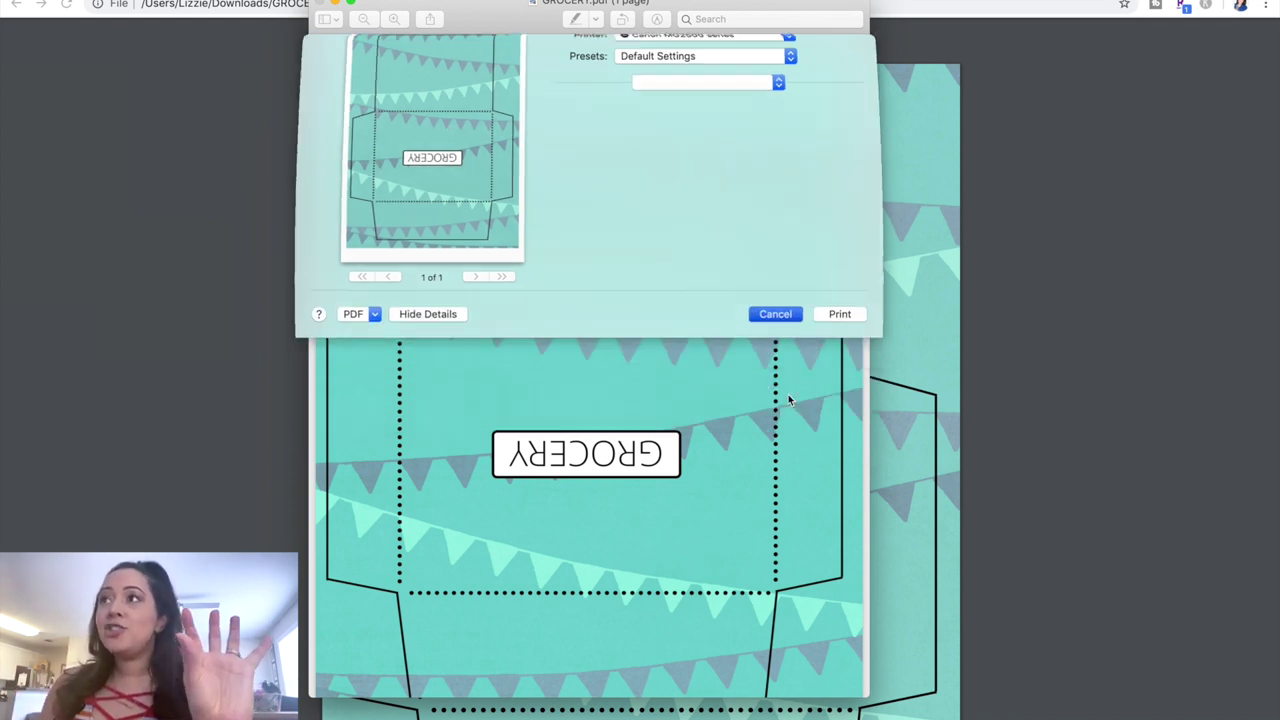
pyautogui.click(322, 3)
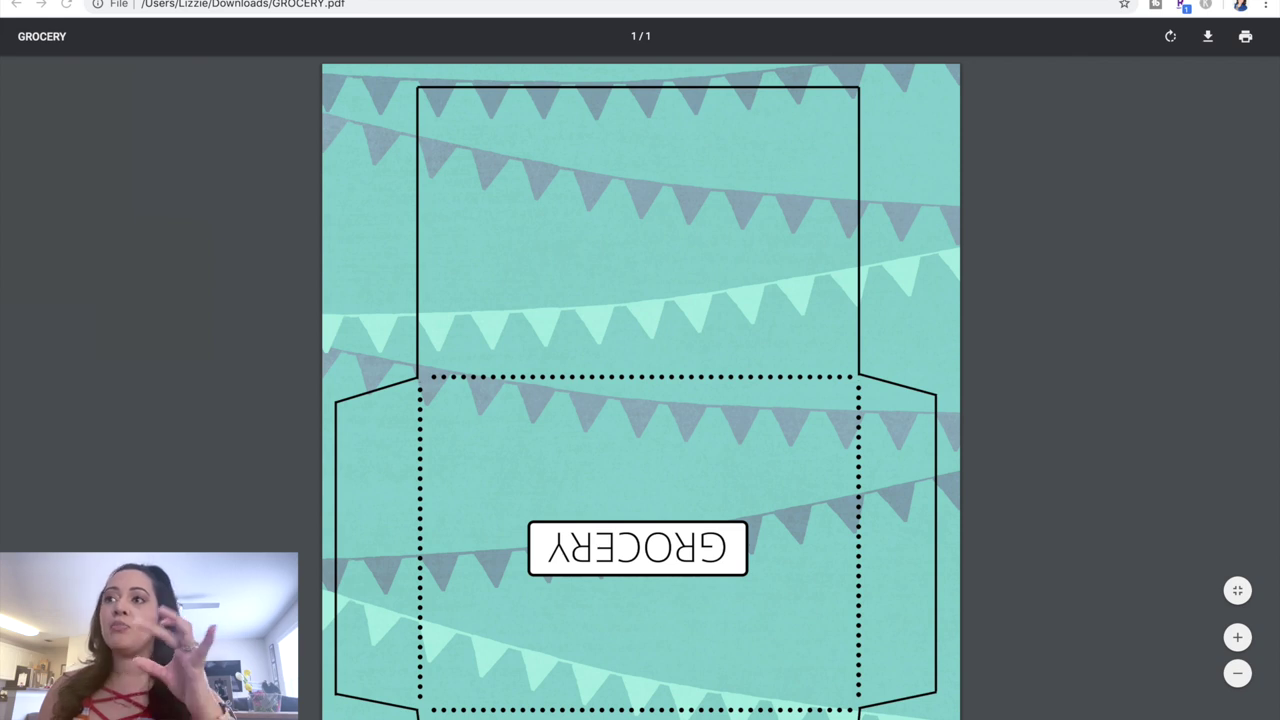
# Reopen GROCERY.pdf in Preview from the Downloads folder and switch back to the browser copy.
pyautogui.press('super+Tab')
pyautogui.click(297, 374)
pyautogui.doubleClick(297, 374)
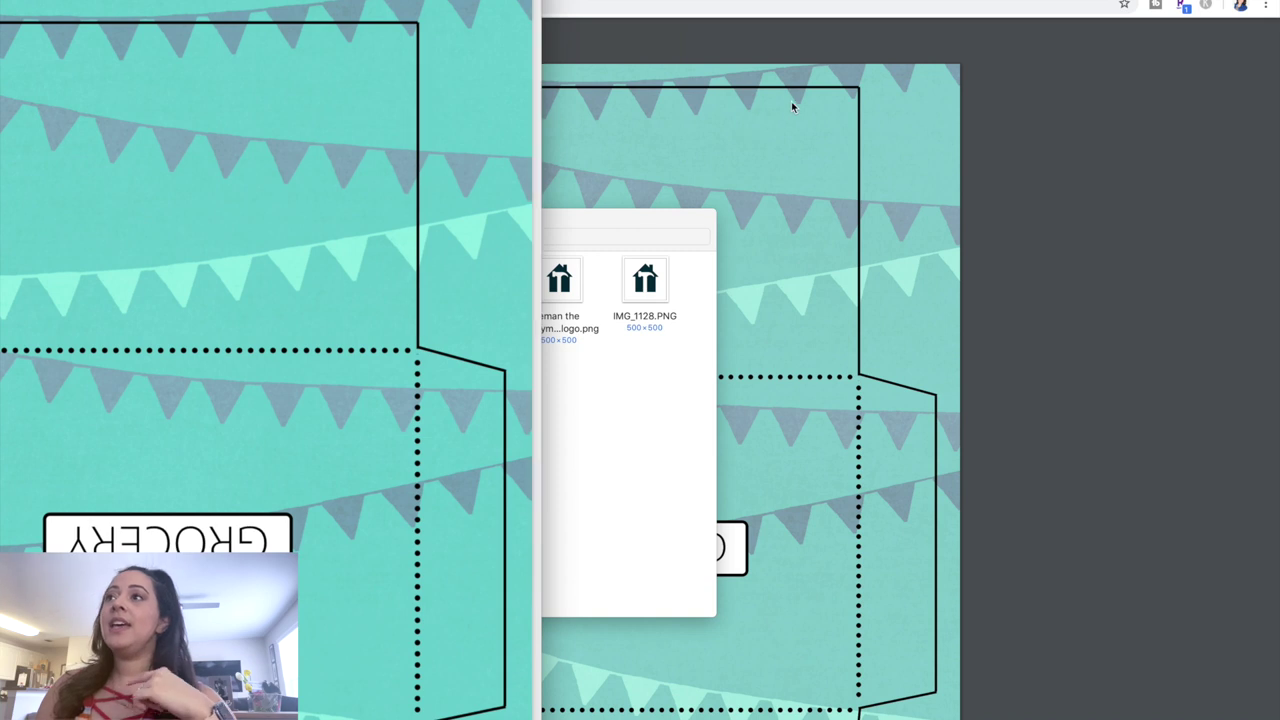
pyautogui.click(778, 103)
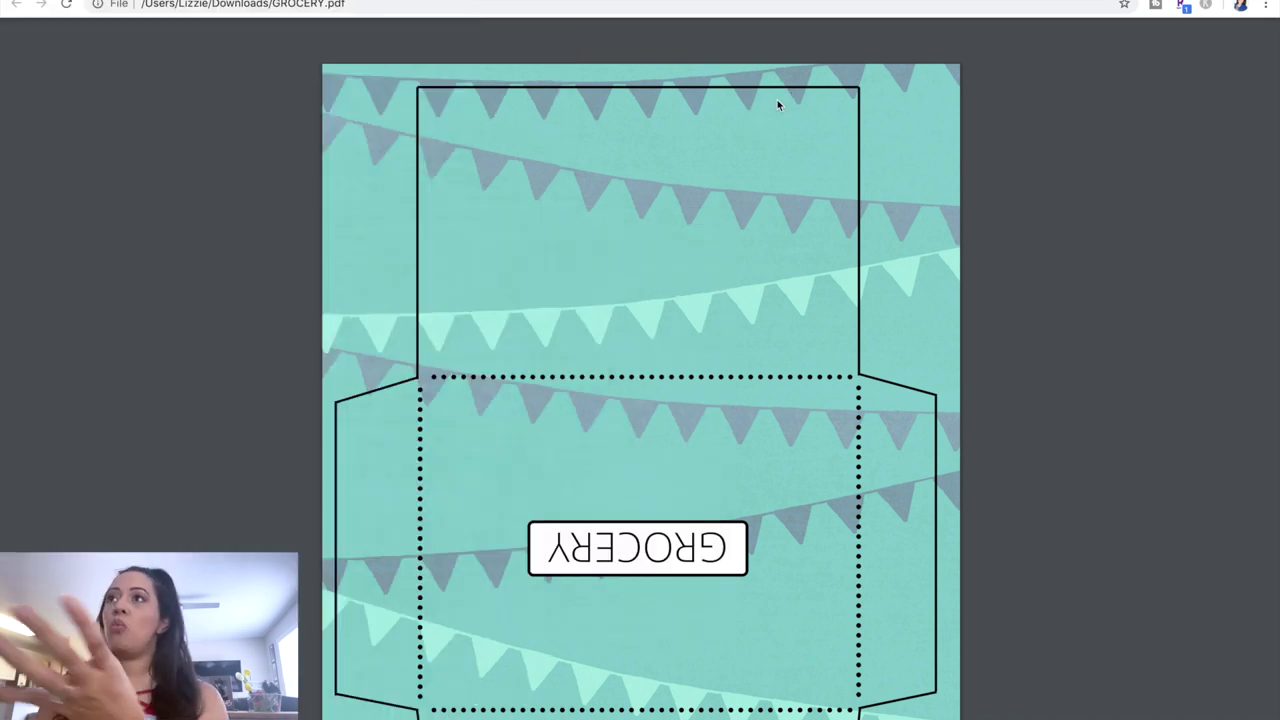